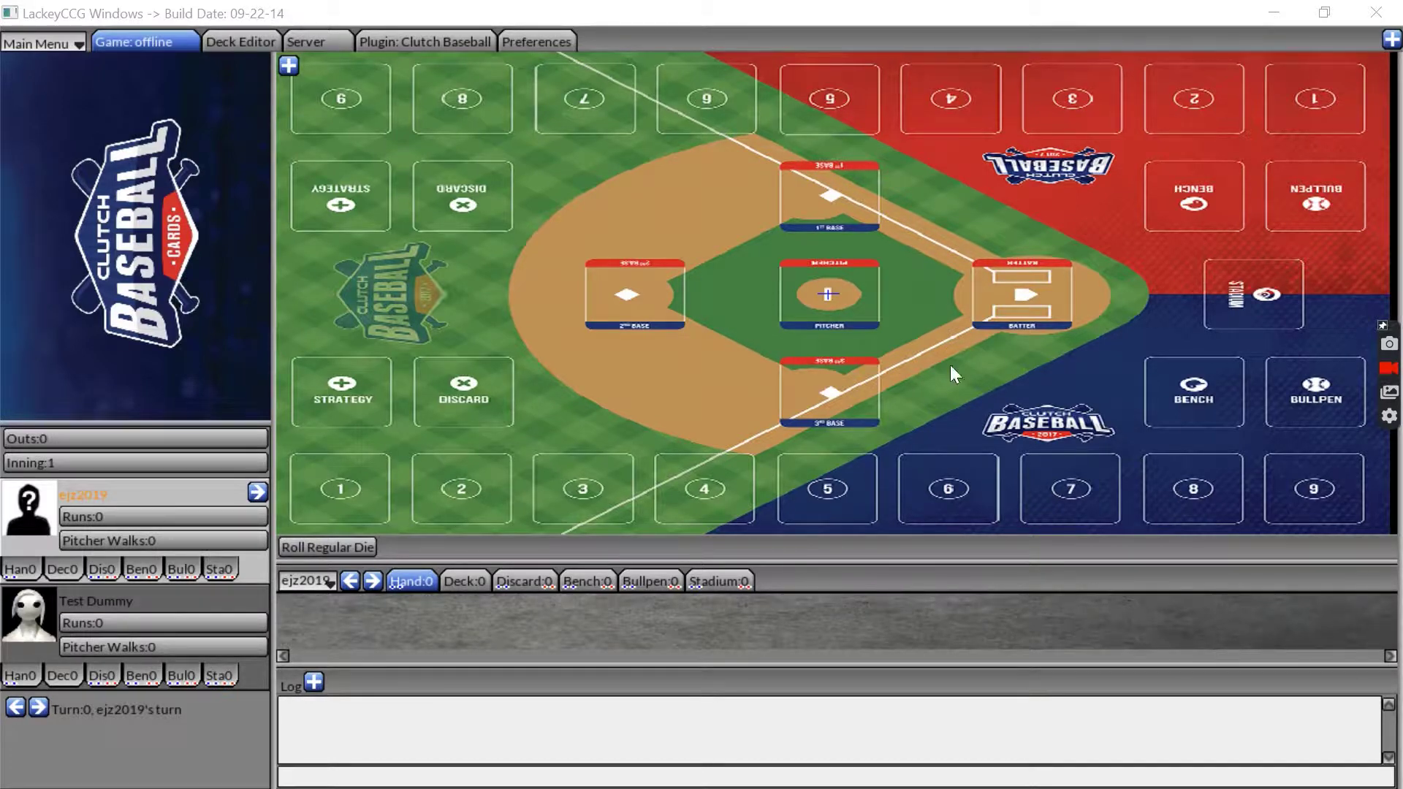
# - In the Chat & Macros preferences, replace canned message 7 with "New pitcher" and save the canned messages
pyautogui.click(536, 42)
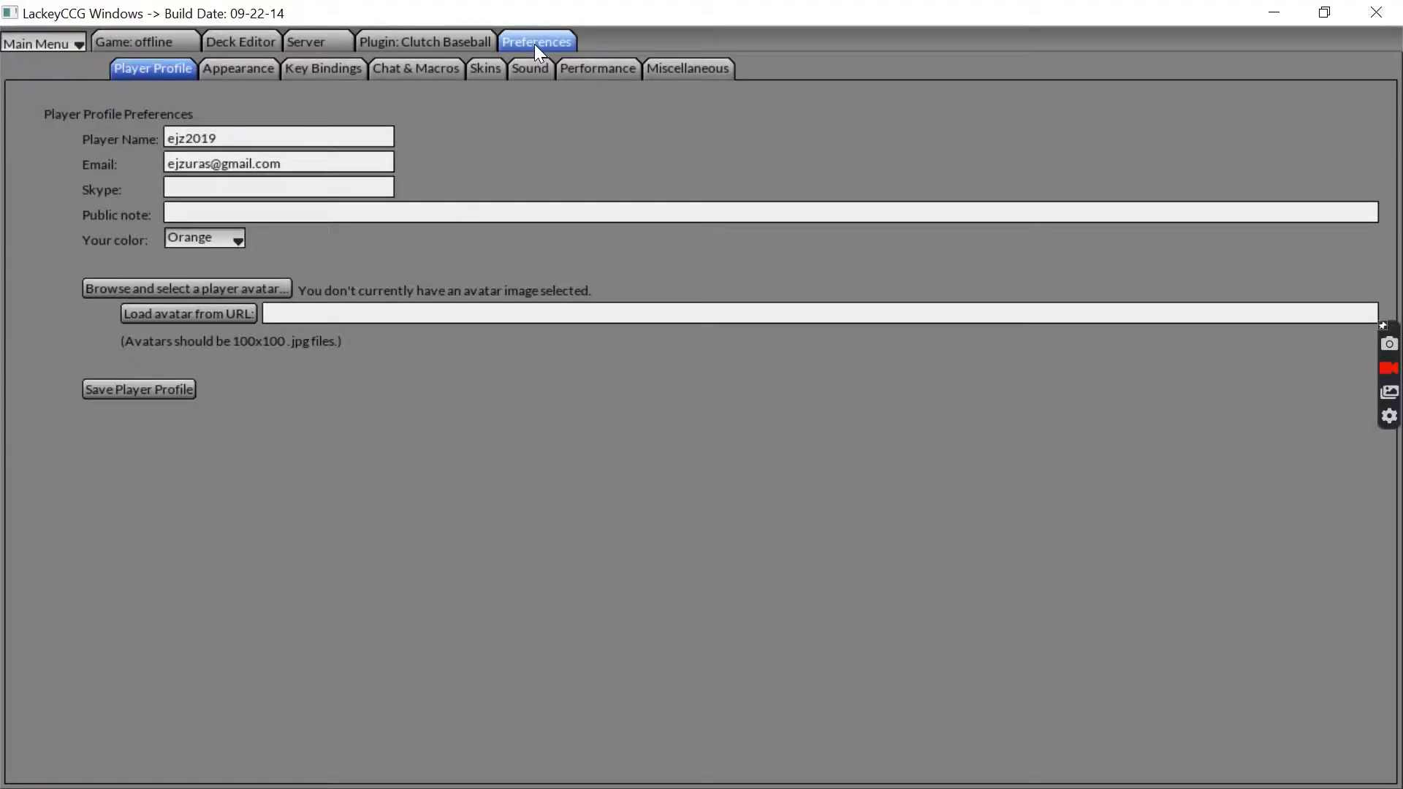
pyautogui.click(432, 73)
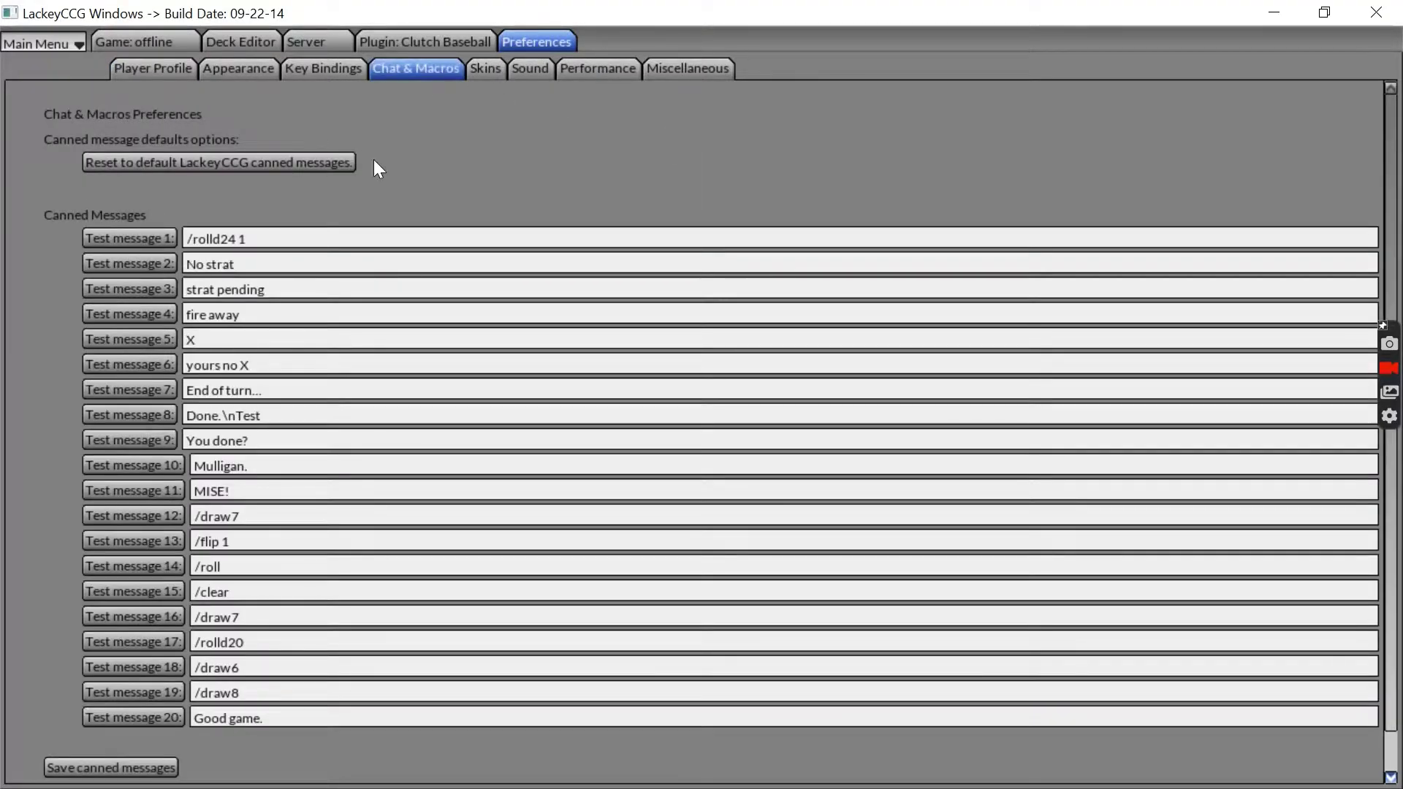
pyautogui.click(412, 233)
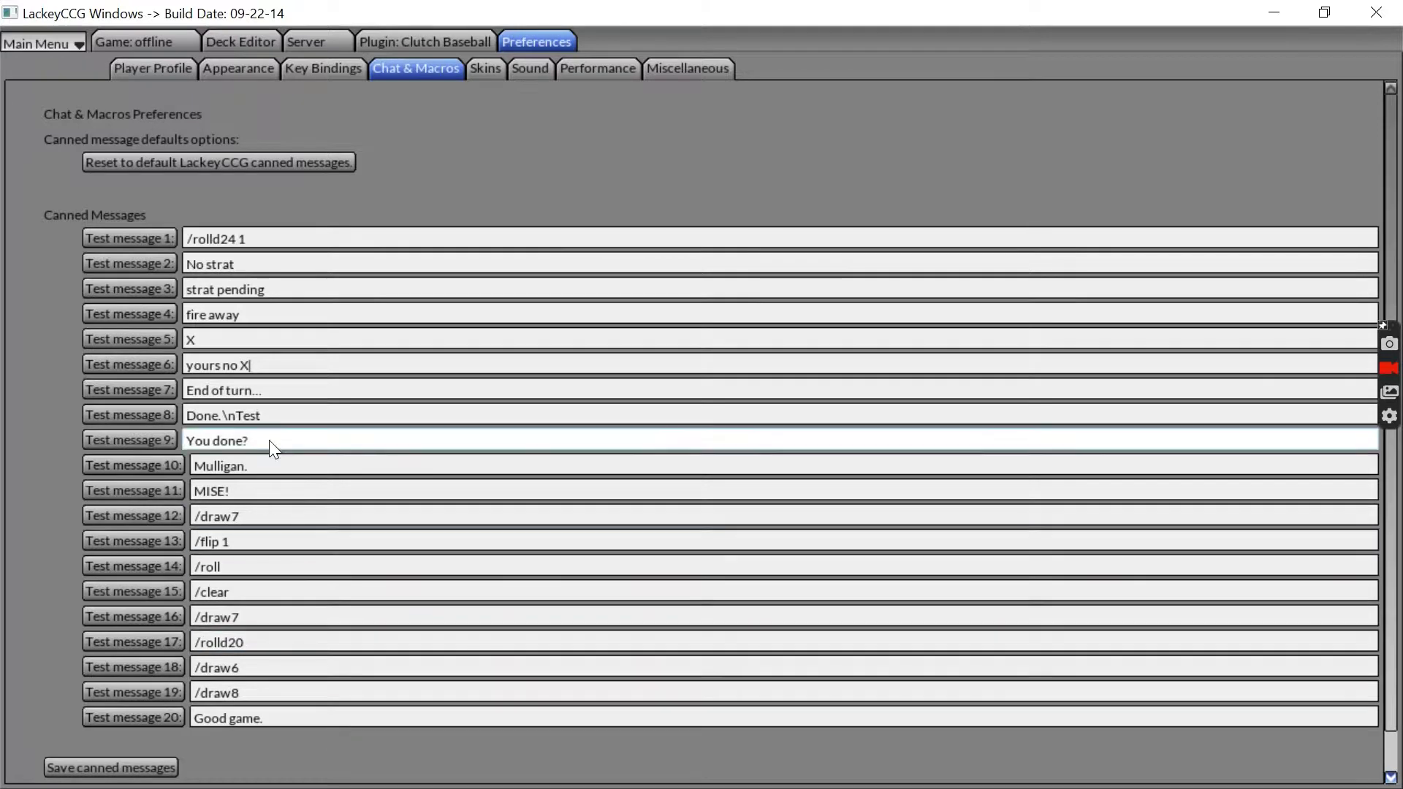
pyautogui.click(276, 395)
pyautogui.hotkey('ctrl', 'a')
pyautogui.press('BackSpace')
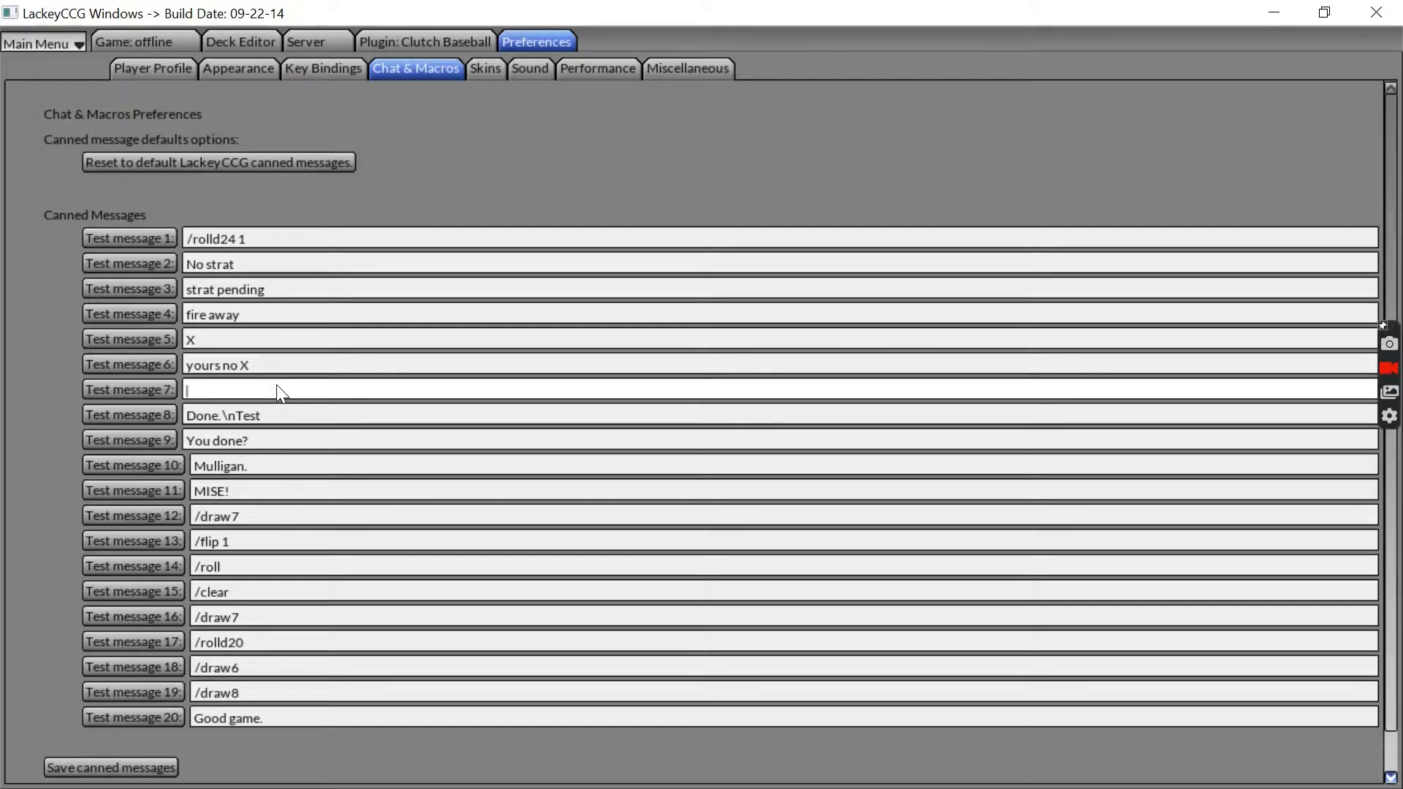
pyautogui.write('New pitcher')
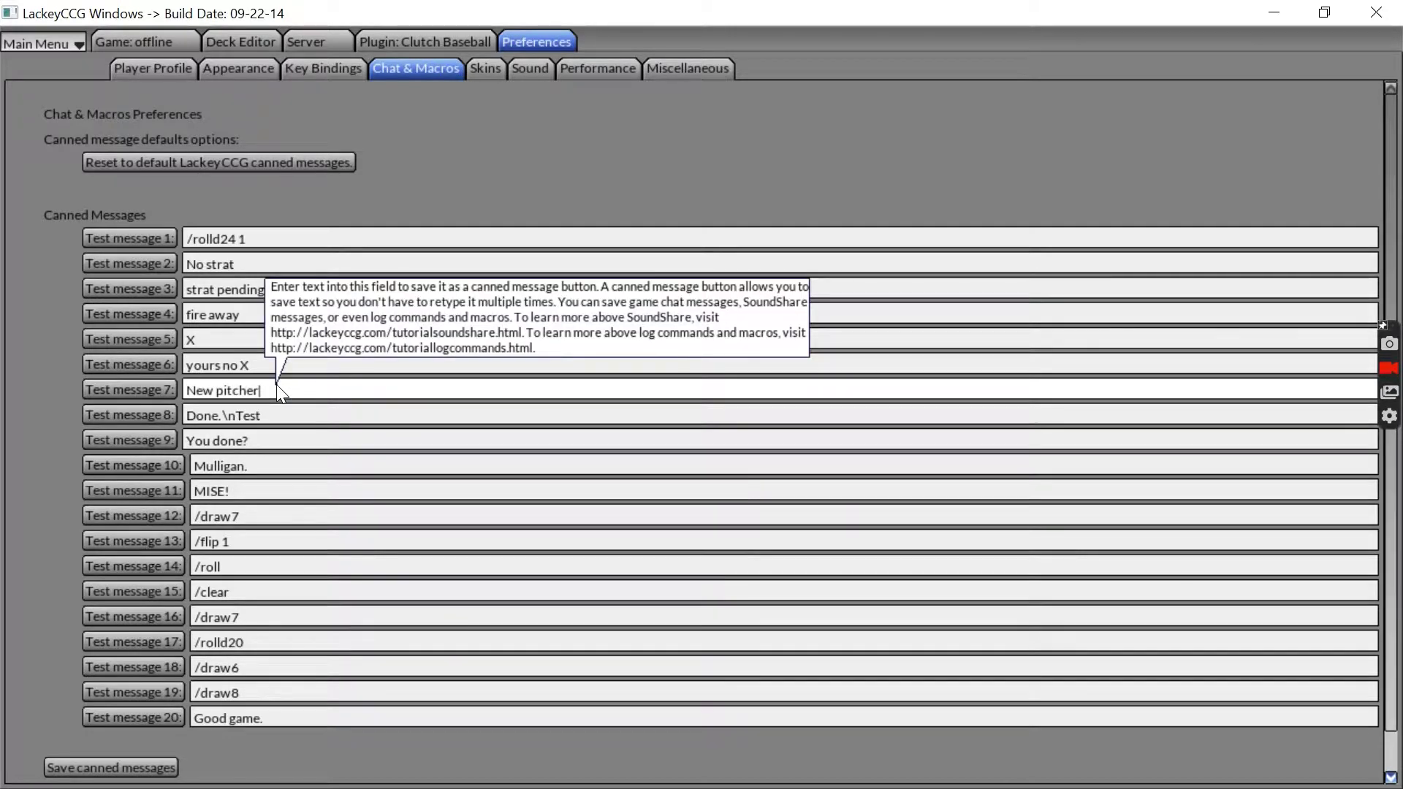
pyautogui.click(150, 773)
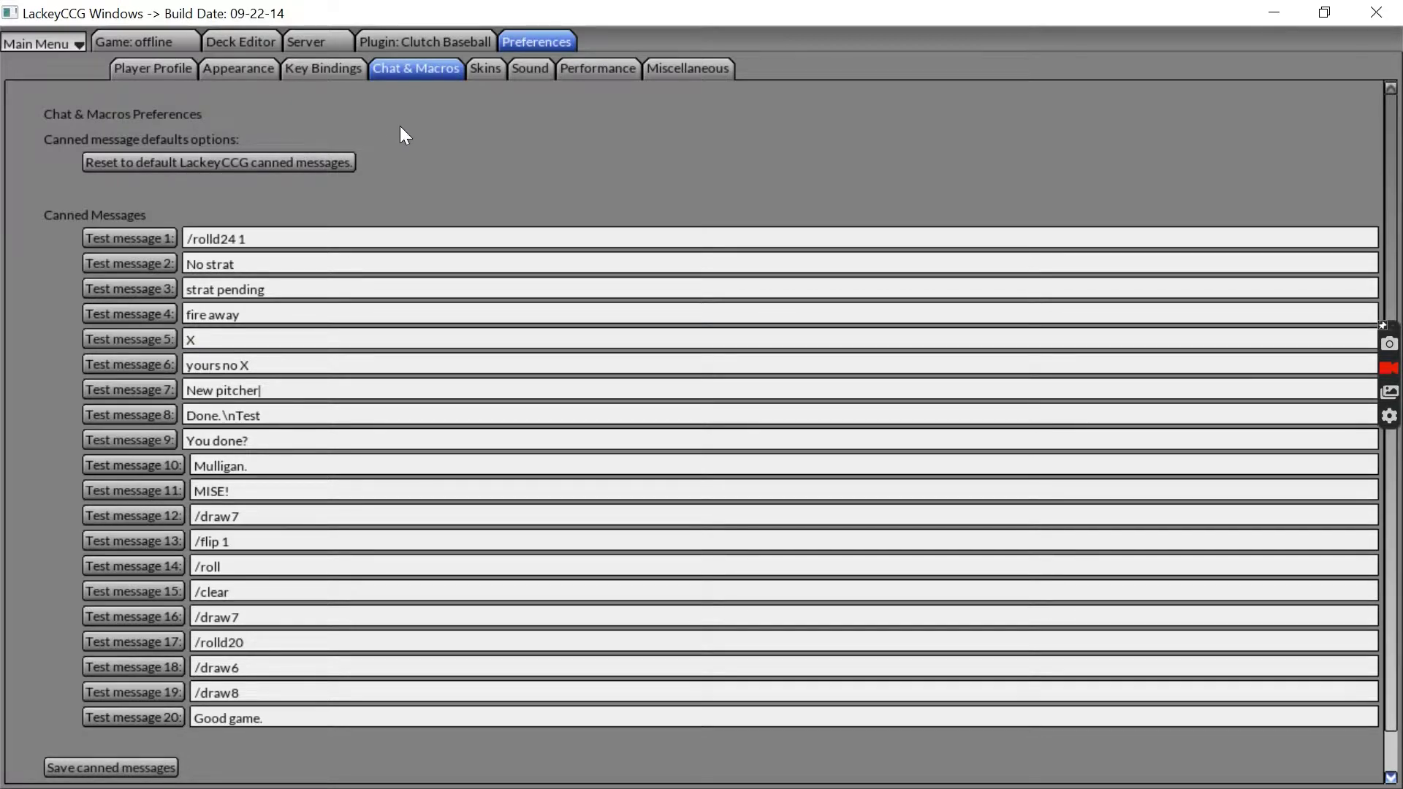
# - Review the canned message shortcuts in the key bindings preferences and the list of sound preferences
pyautogui.click(322, 67)
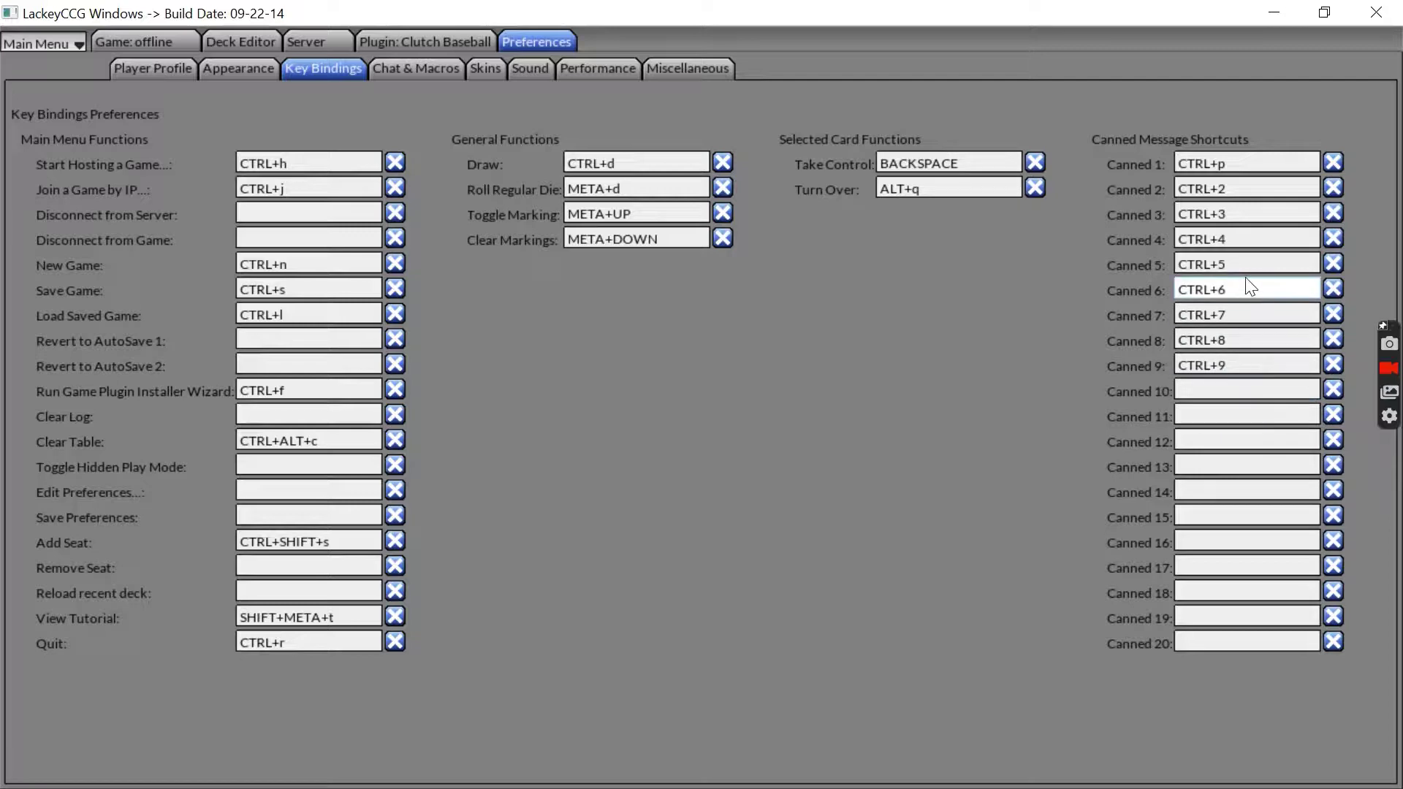
pyautogui.click(1233, 163)
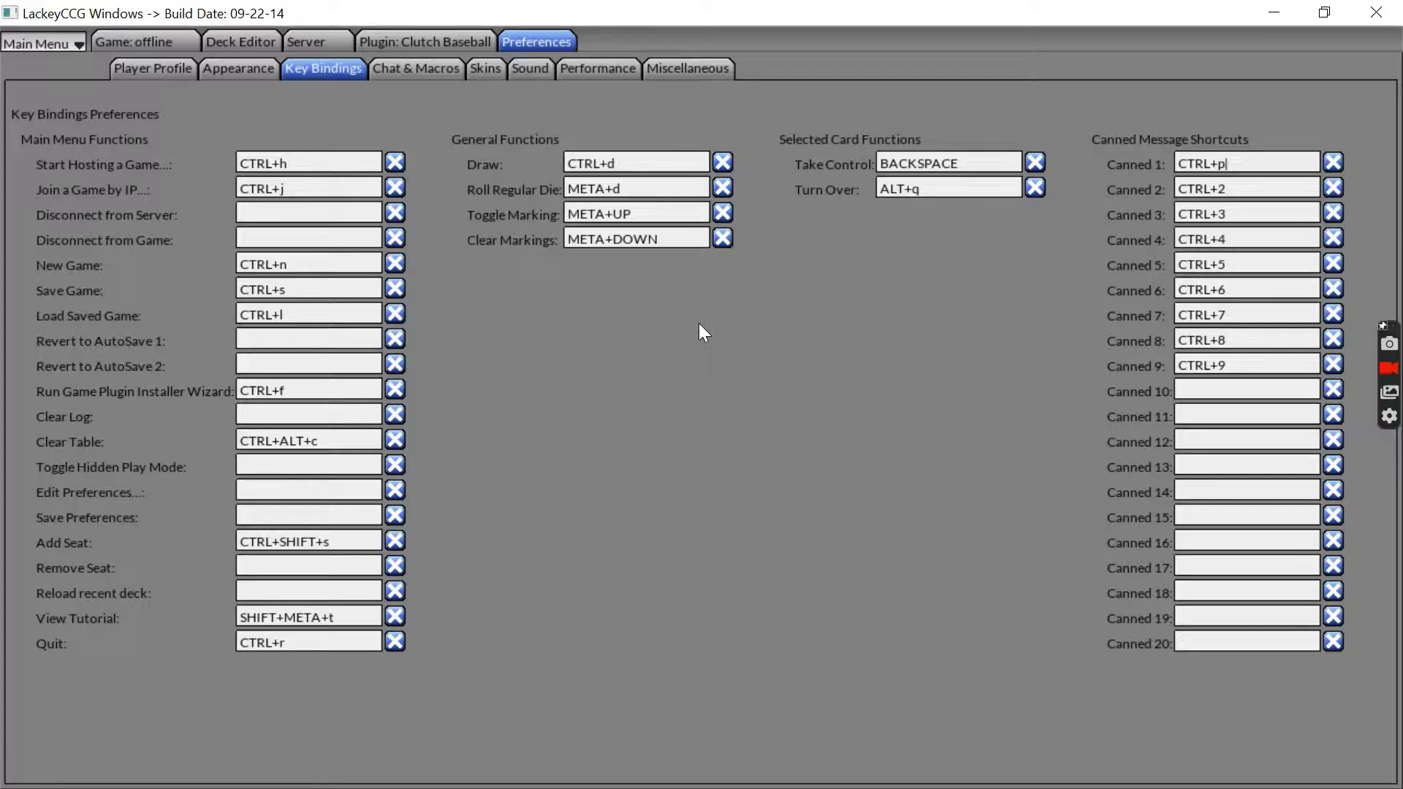
pyautogui.click(536, 67)
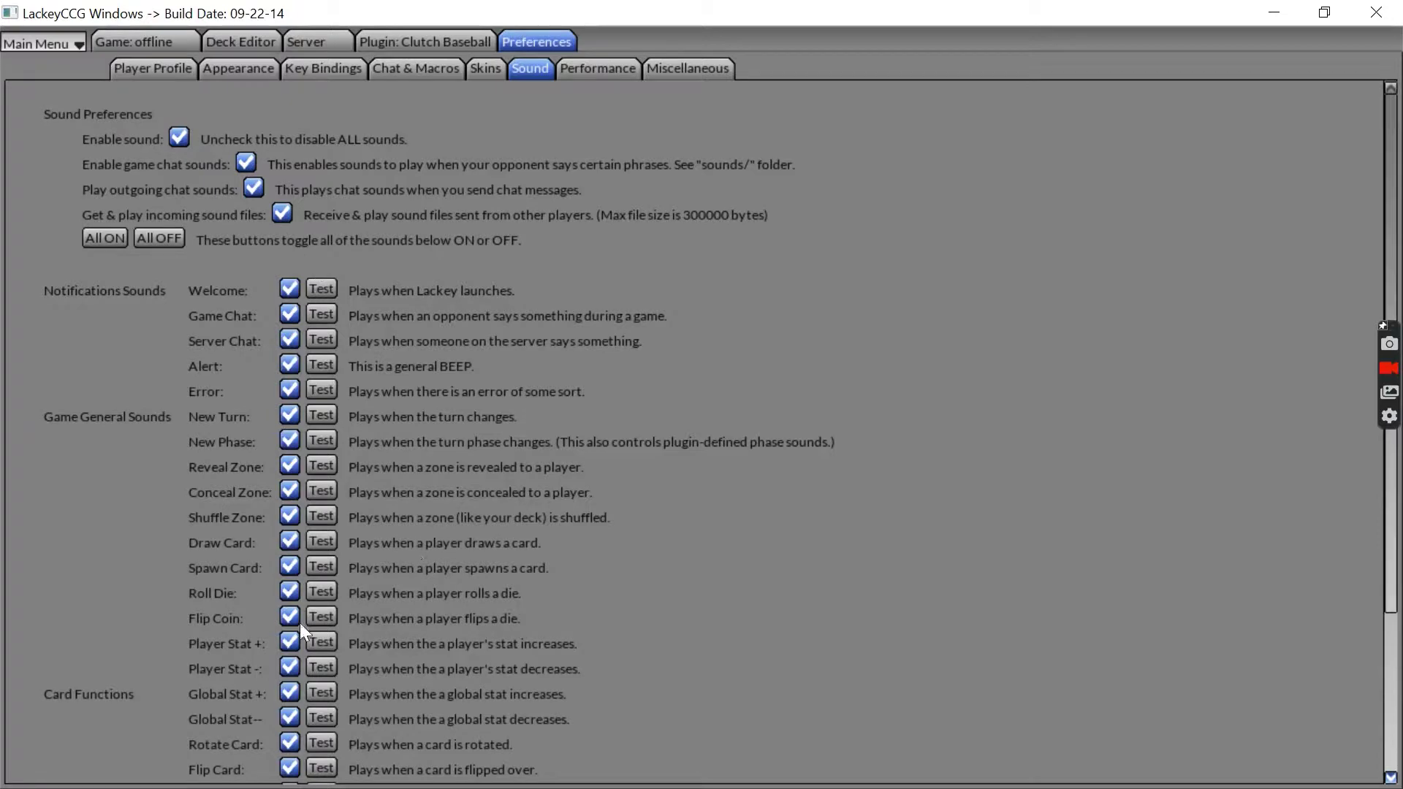
pyautogui.scroll(-3, 299, 625)
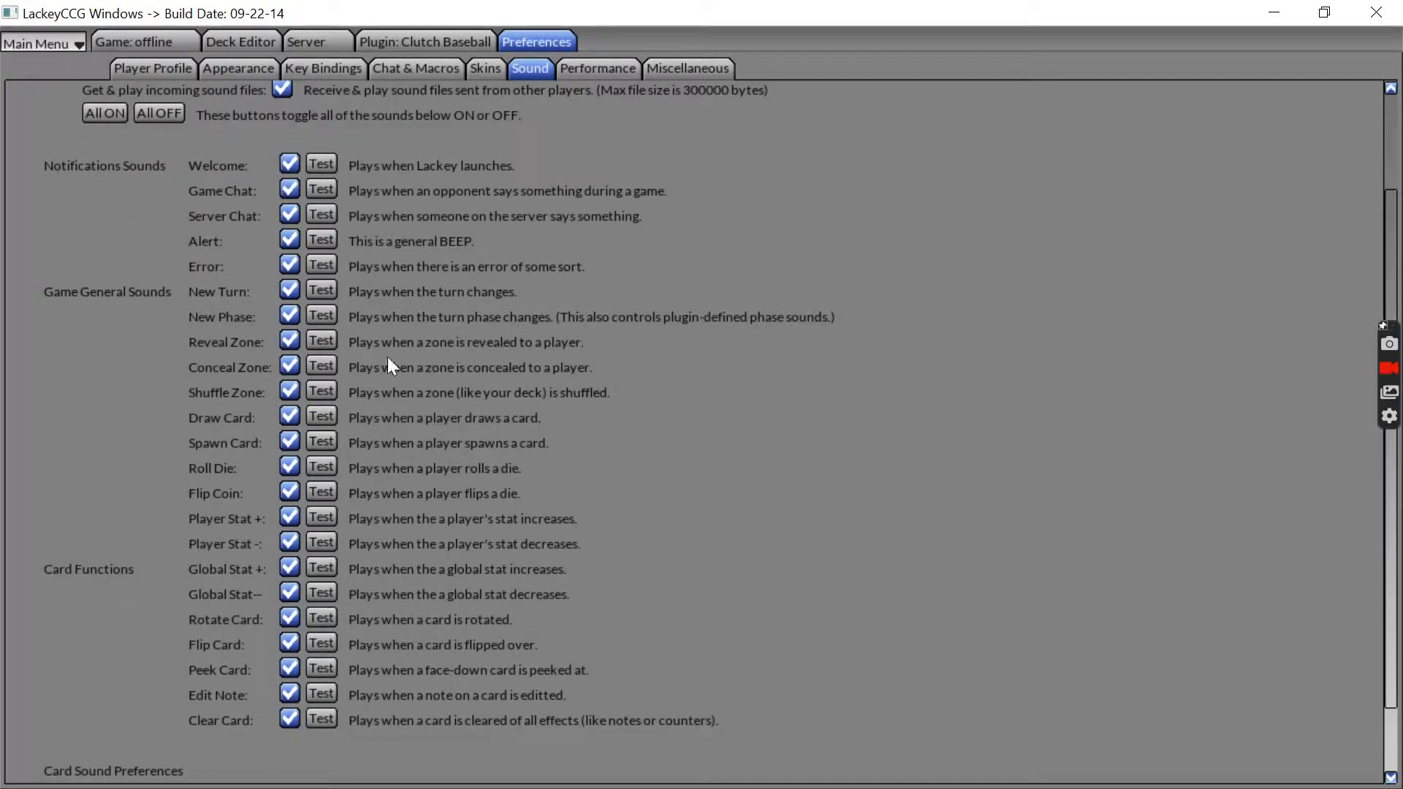
pyautogui.scroll(3, 405, 391)
pyautogui.click(236, 40)
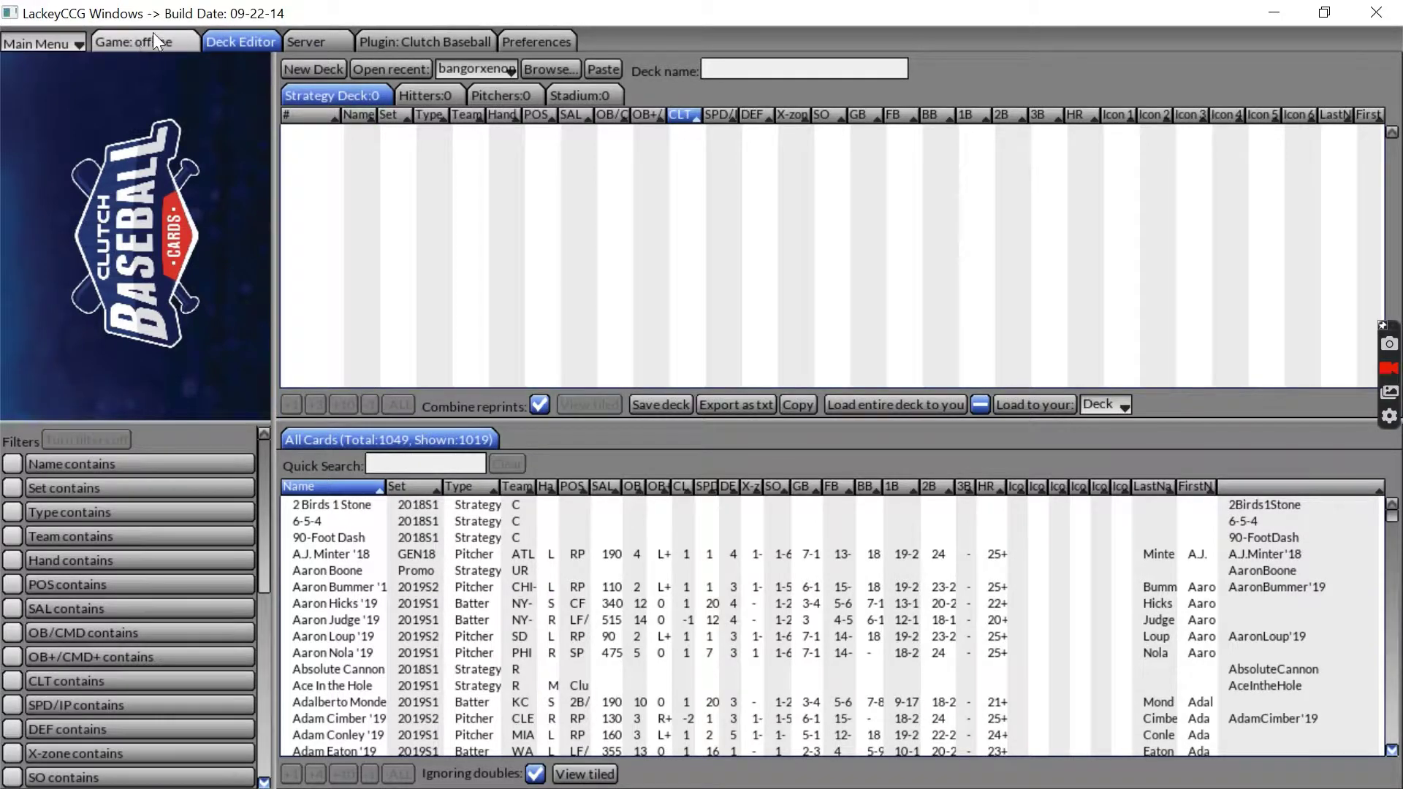
pyautogui.click(550, 45)
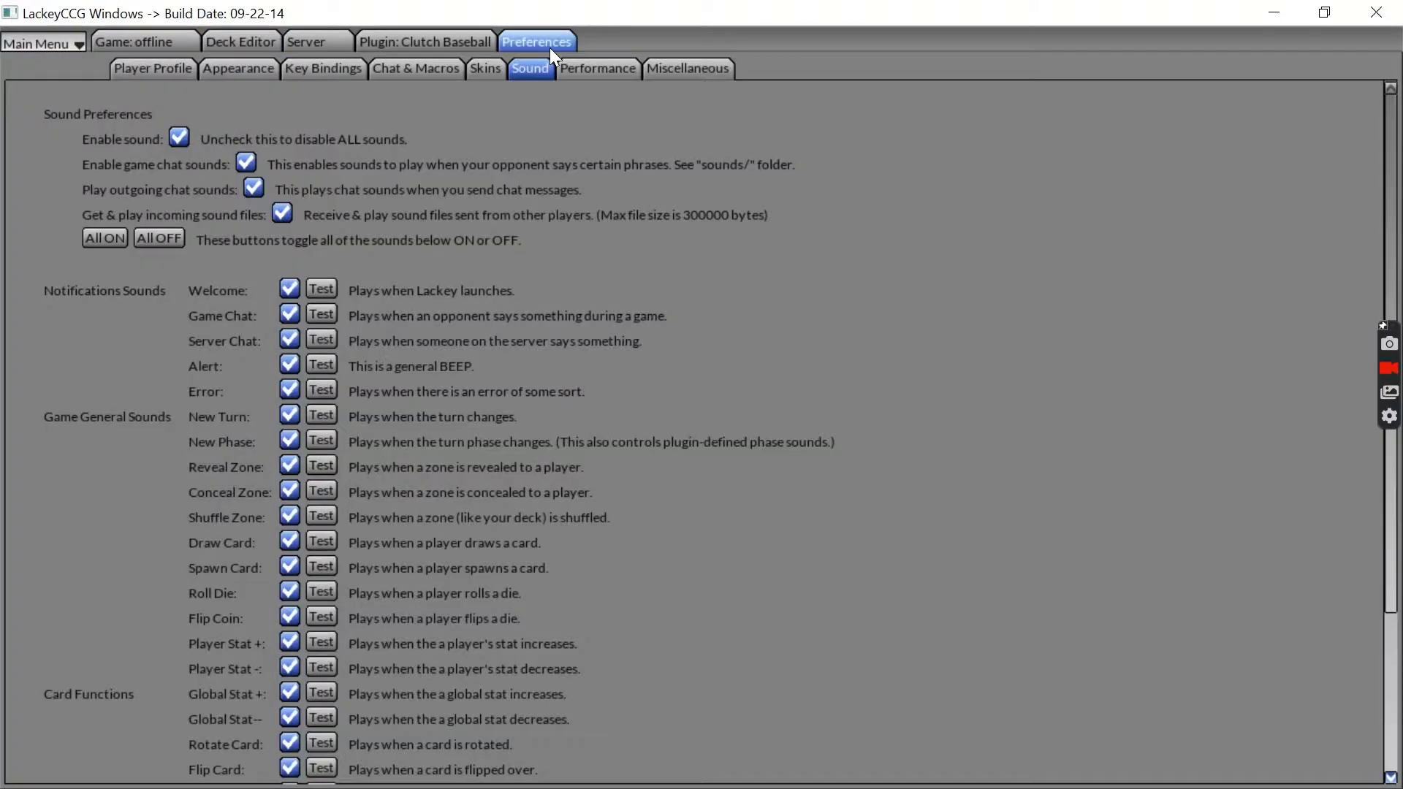
# - Open the appearance preferences and look through the available table playmat images without choosing one
pyautogui.click(244, 61)
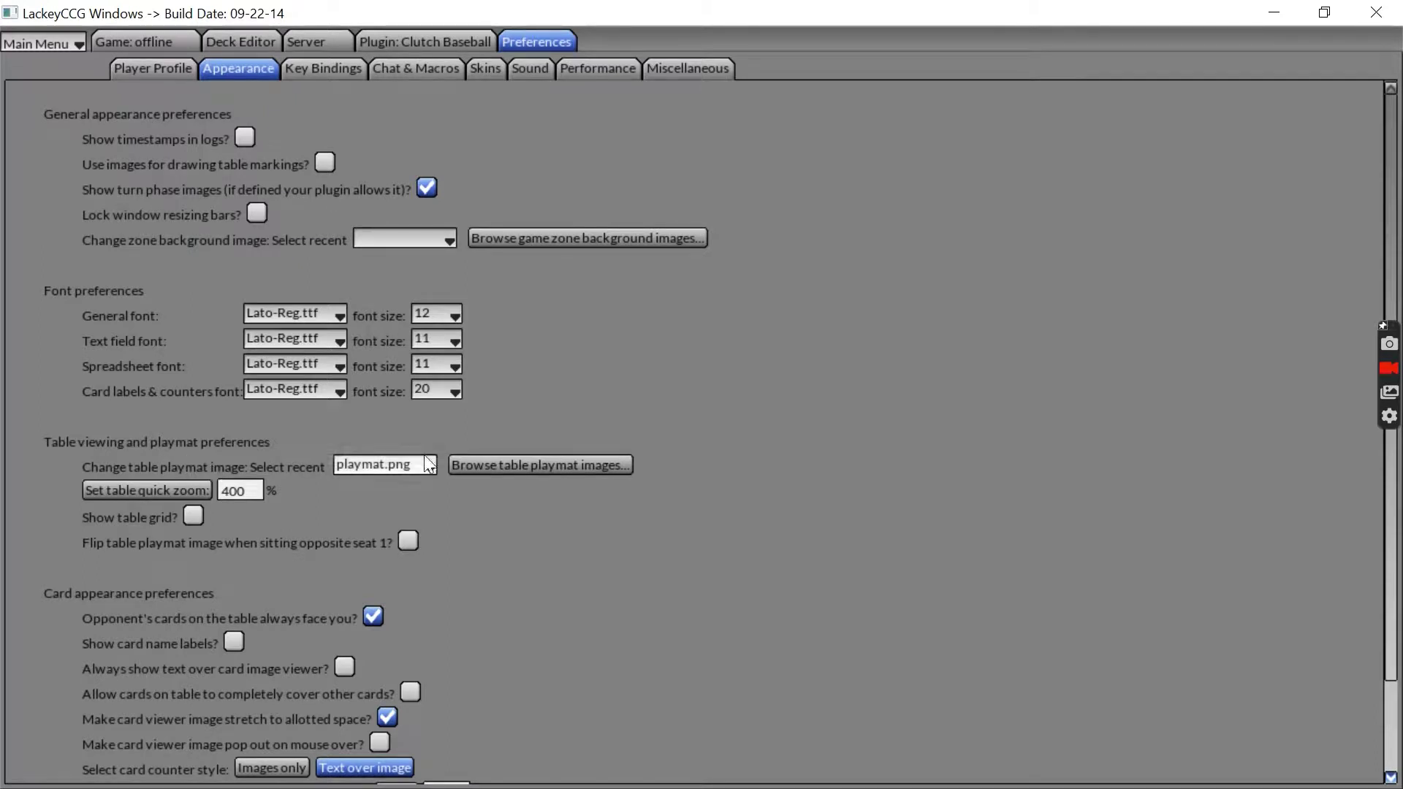
pyautogui.click(533, 465)
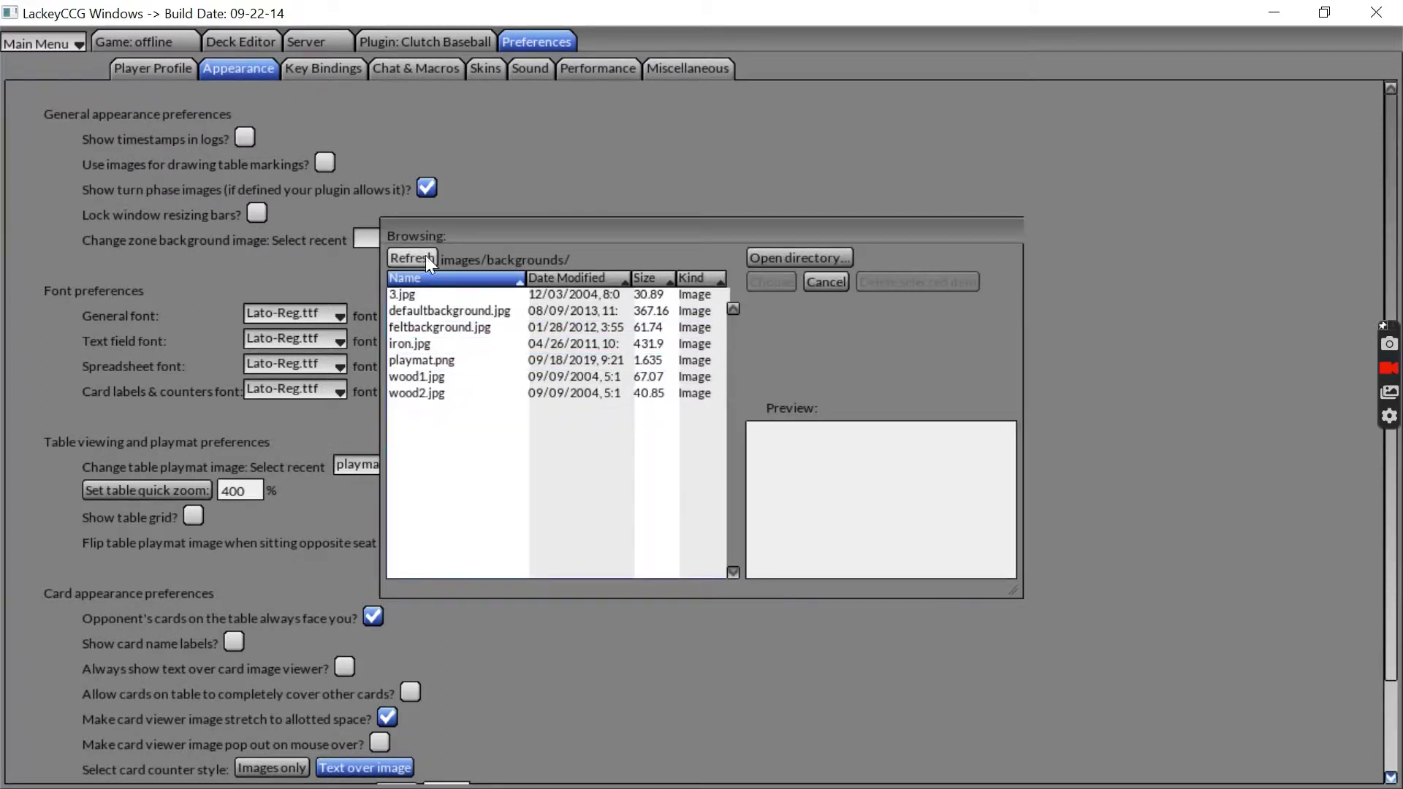
pyautogui.click(414, 311)
pyautogui.click(826, 282)
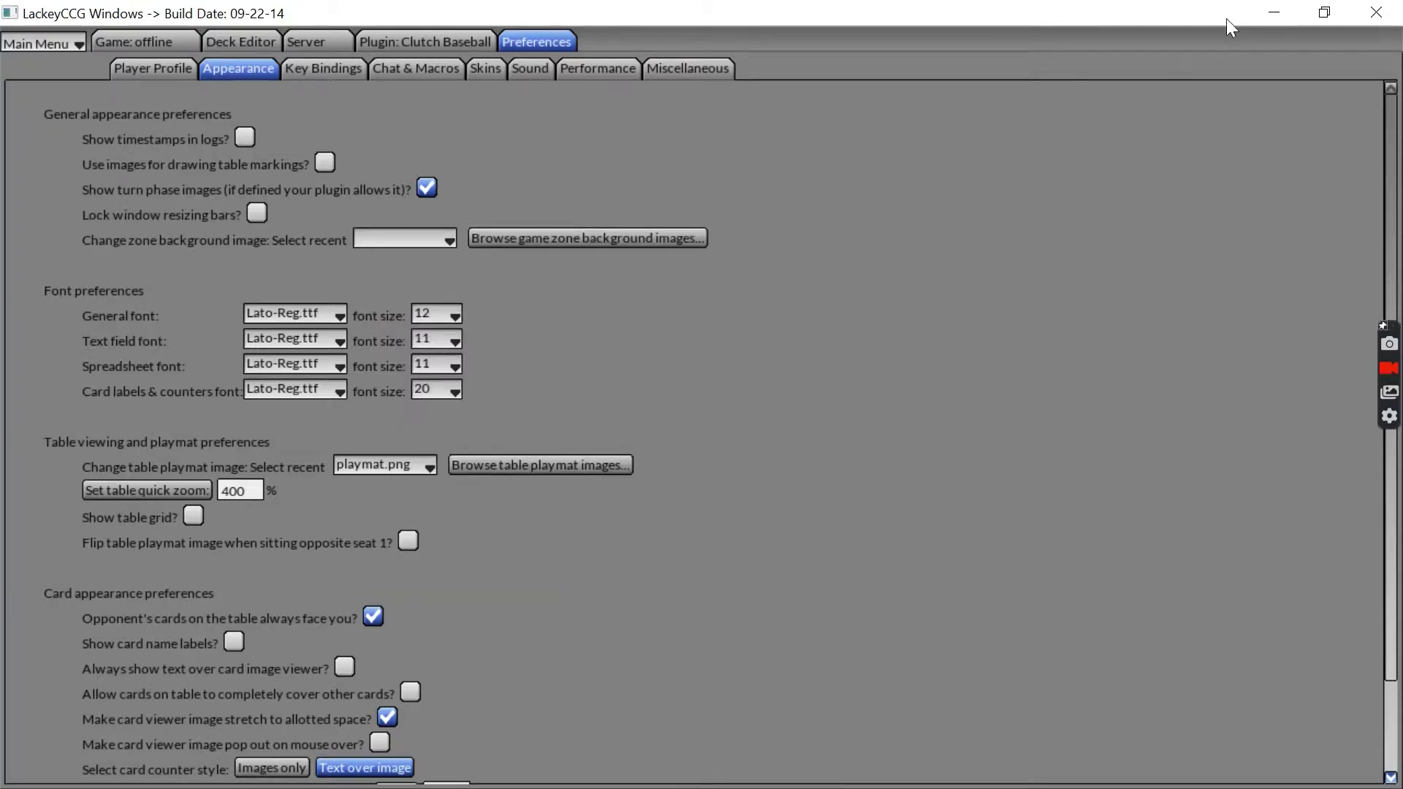
# - Switch to the browser, follow the Playmat link in the Reddit draft to Google Drive, and download playmat.png
pyautogui.click(1257, 13)
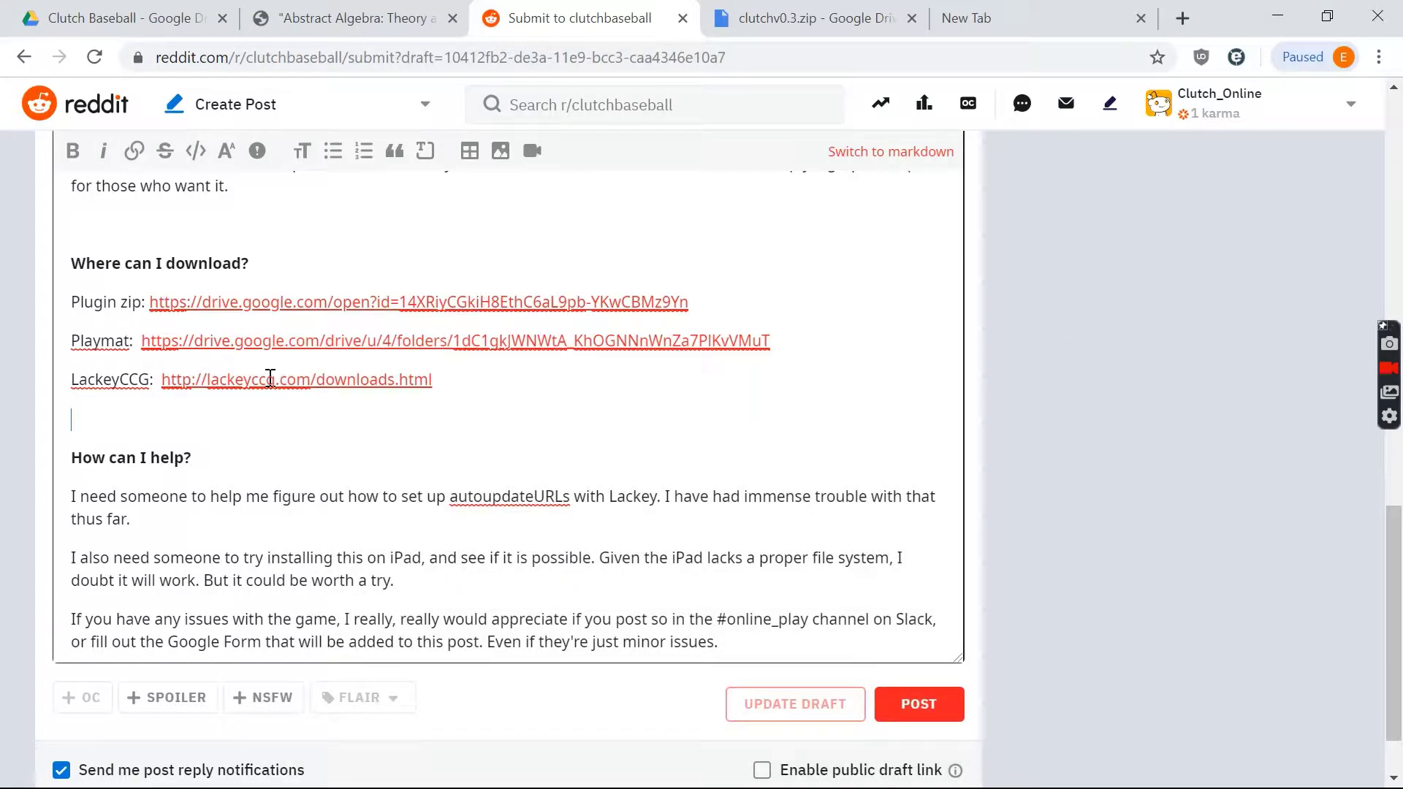
pyautogui.click(261, 340)
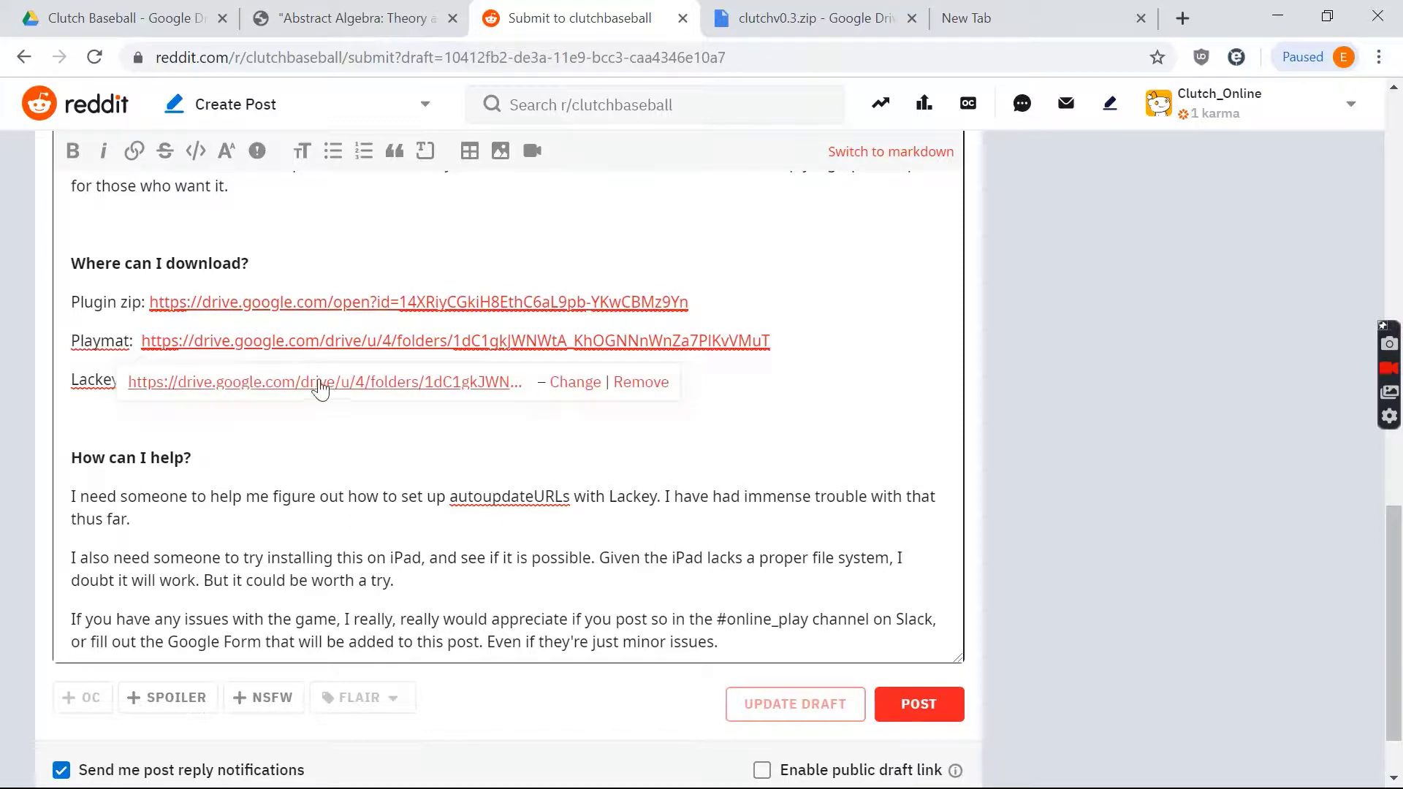
pyautogui.click(325, 383)
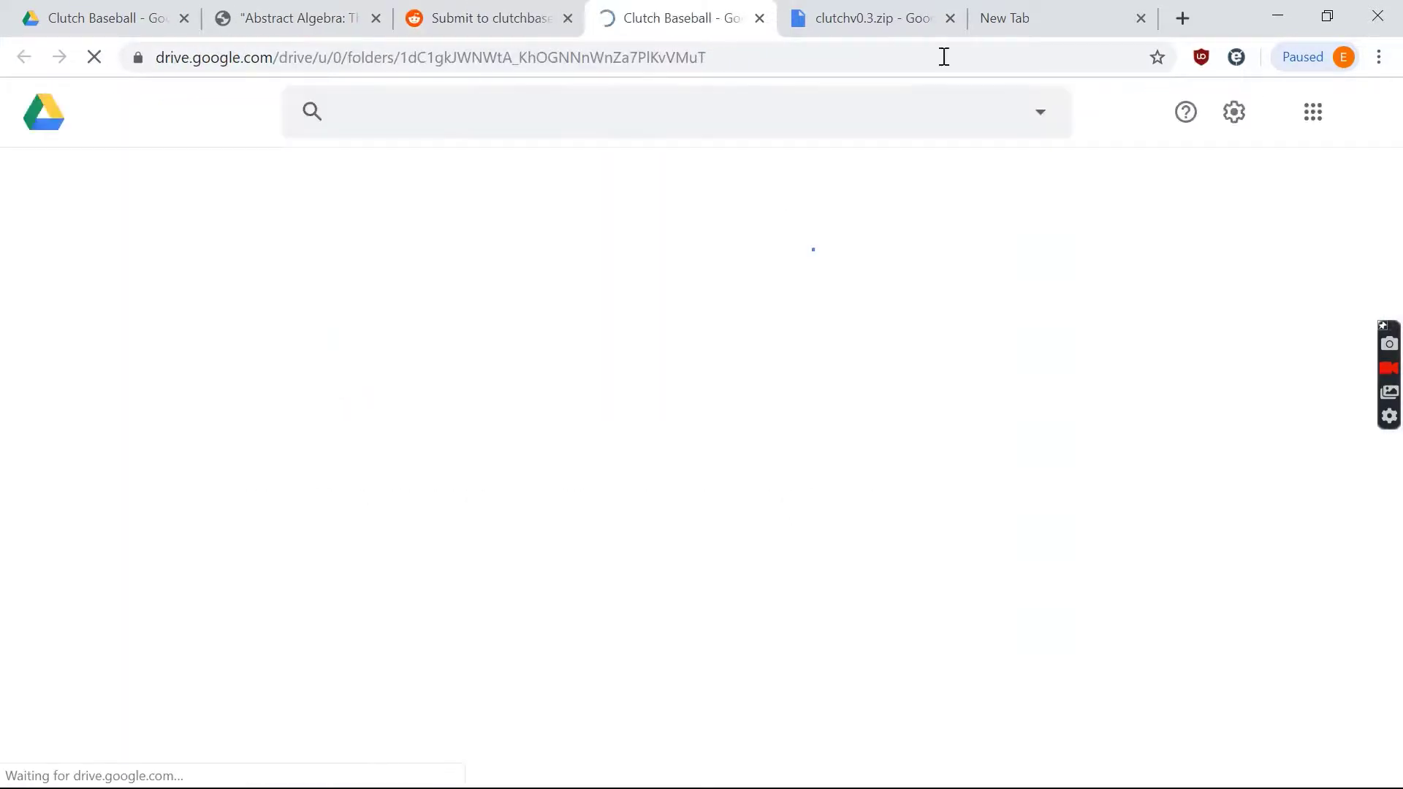
pyautogui.click(948, 20)
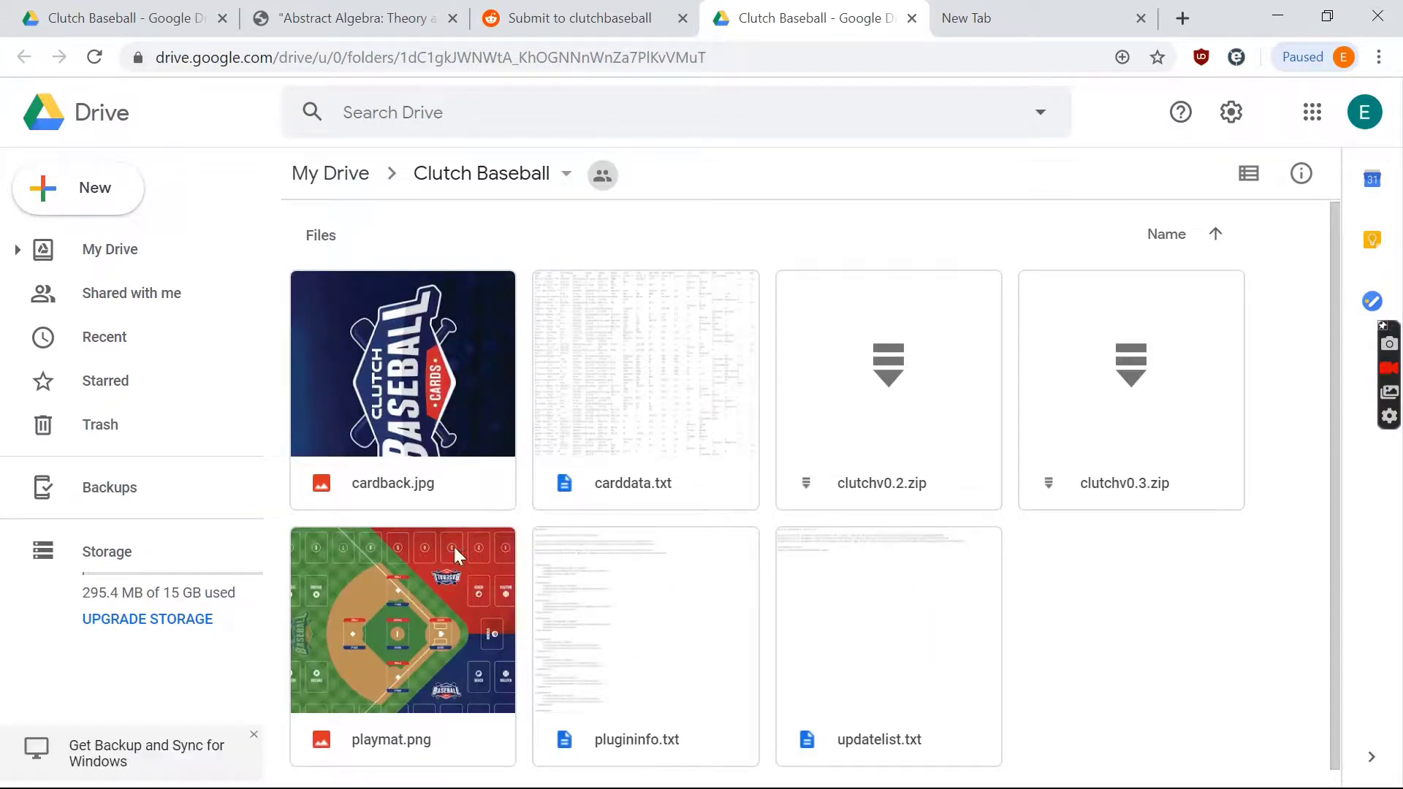
pyautogui.doubleClick(428, 600)
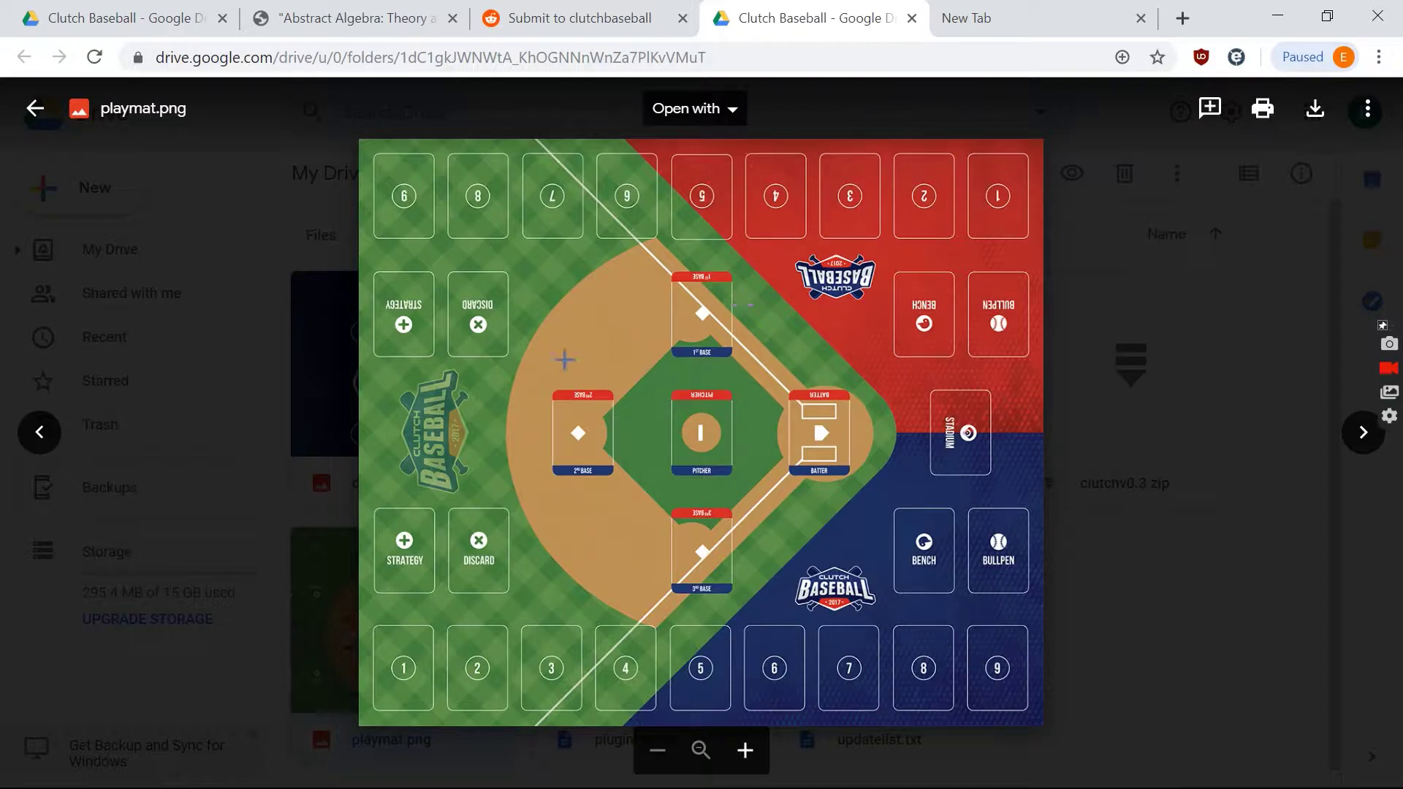
pyautogui.click(1308, 113)
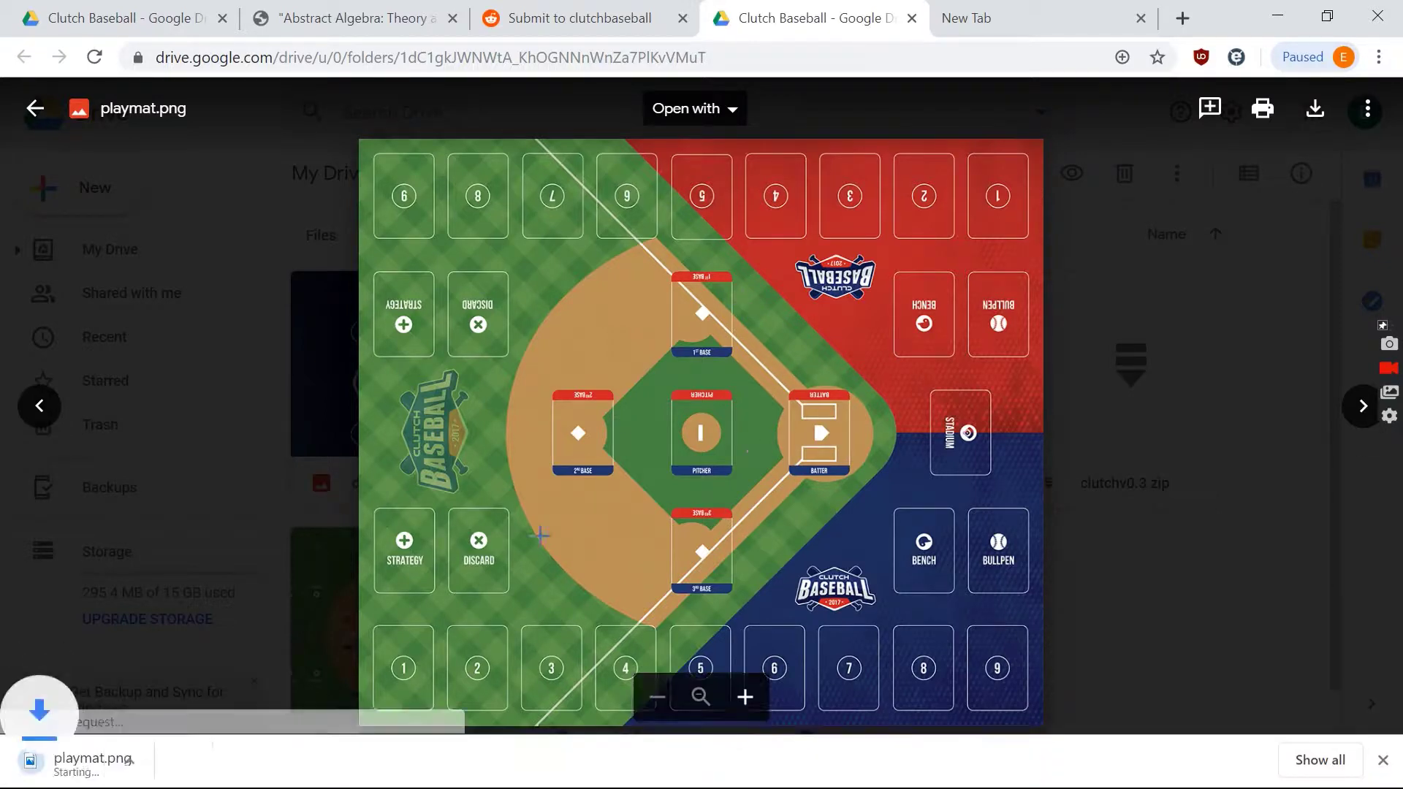
# - Show the downloaded playmat.png in its folder and open LackeyCCG's images/backgrounds folder in a second File Explorer window
pyautogui.click(233, 761)
pyautogui.click(287, 690)
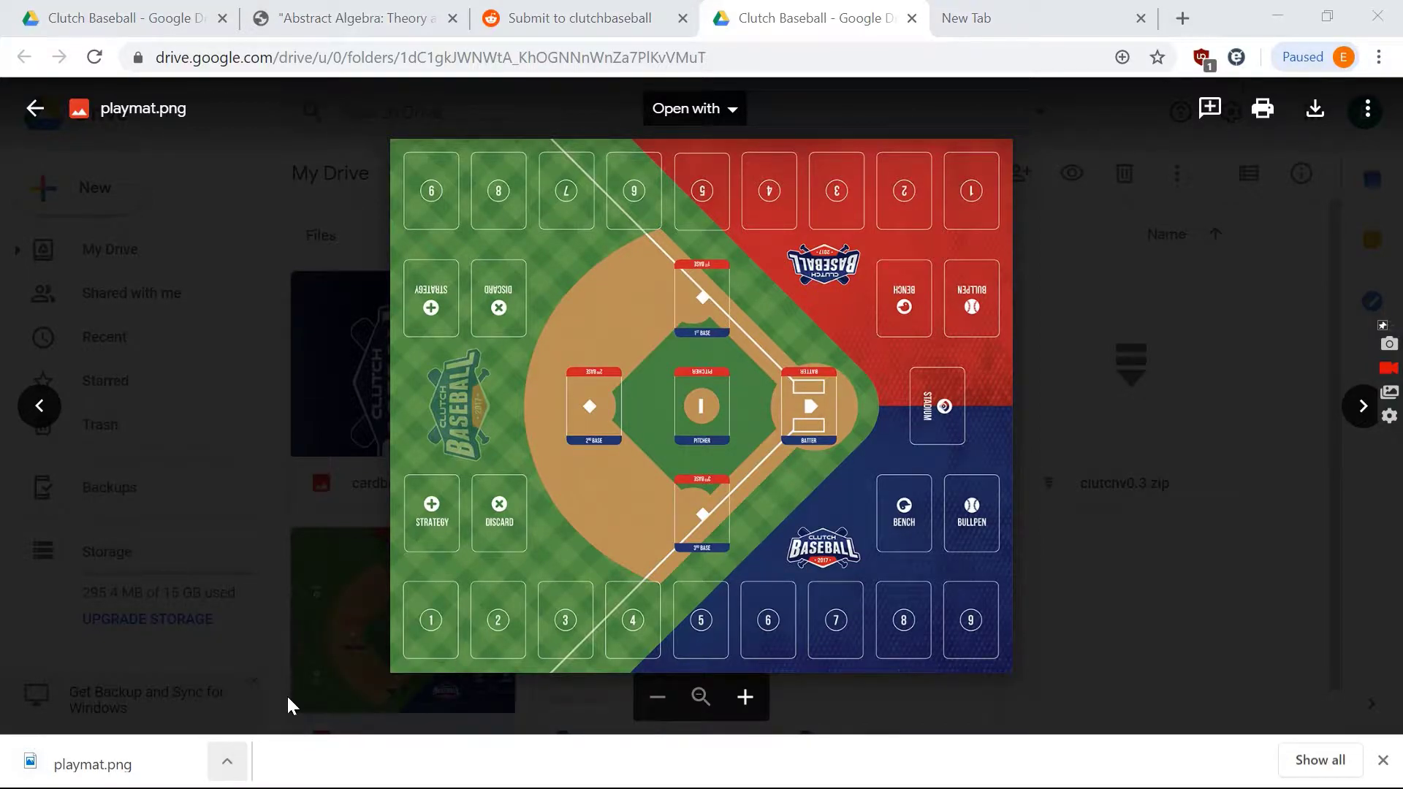
pyautogui.click(472, 125)
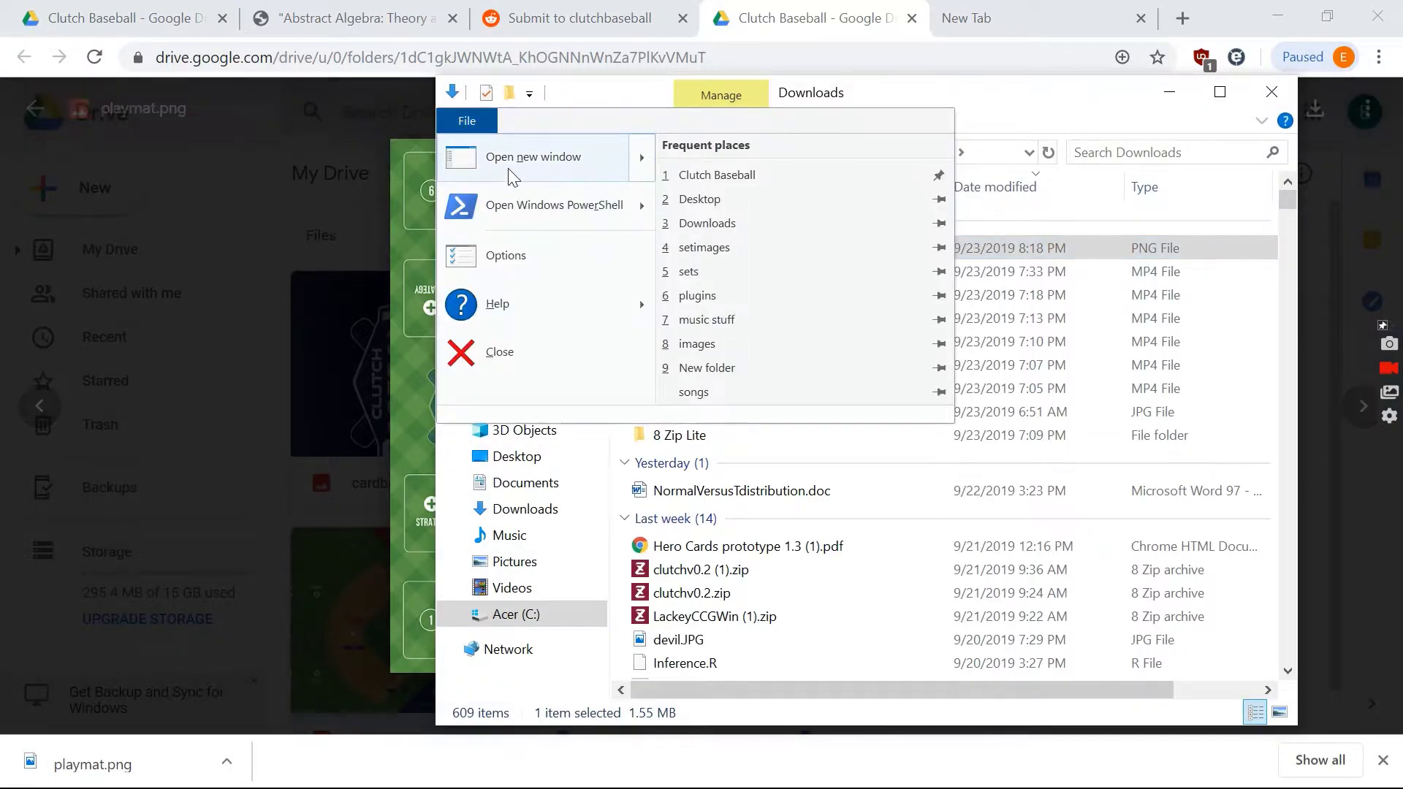
pyautogui.click(528, 151)
pyautogui.moveTo(815, 124); pyautogui.dragTo(881, 266)
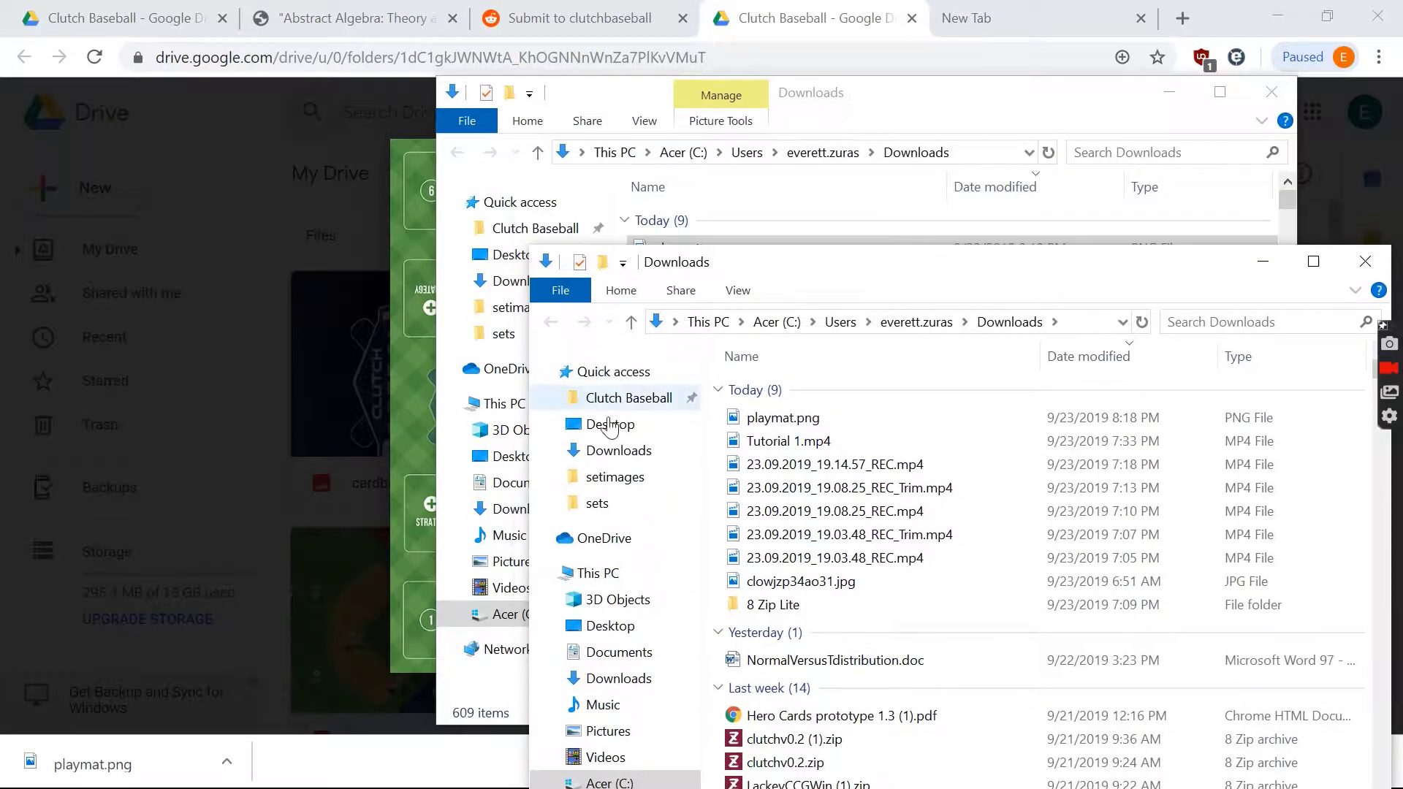
pyautogui.click(633, 399)
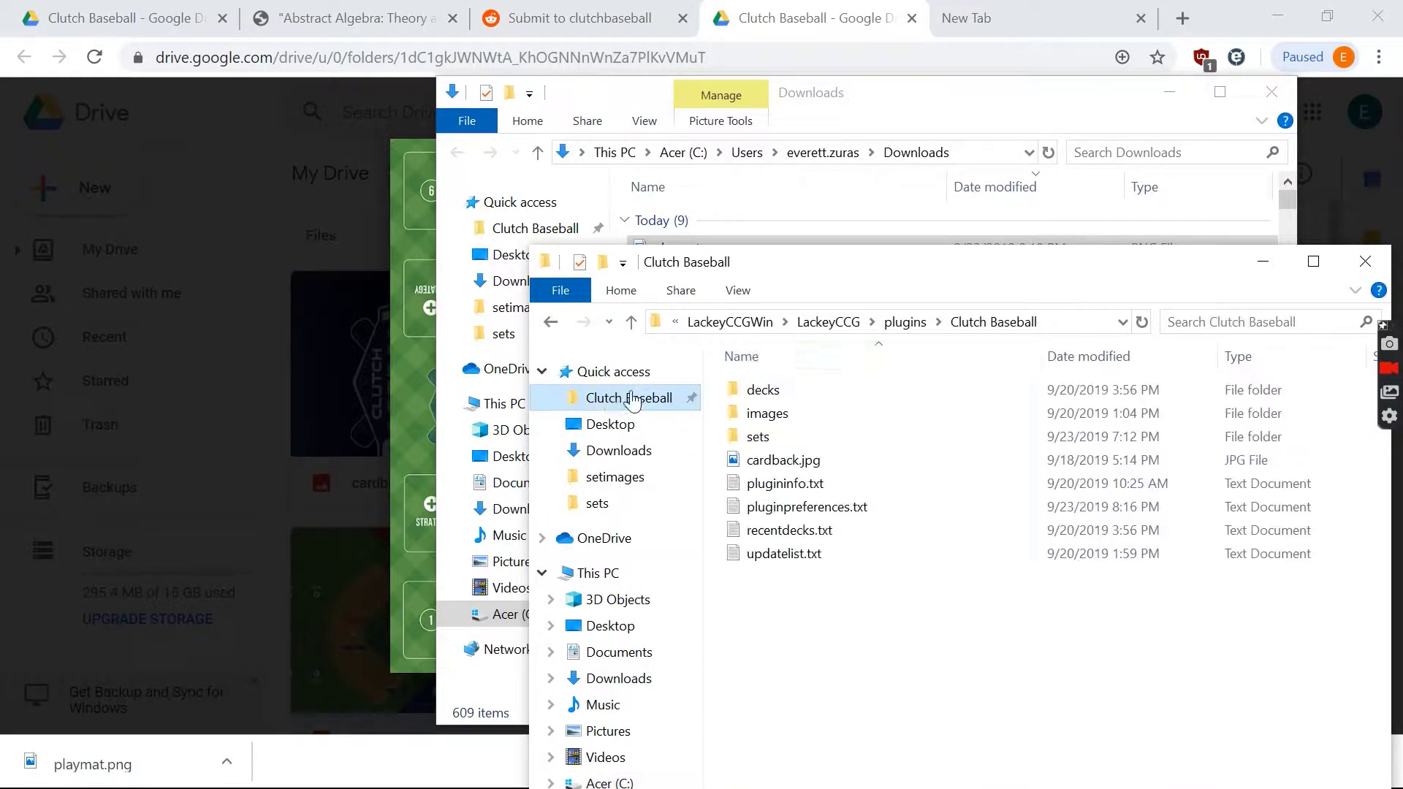
pyautogui.click(816, 324)
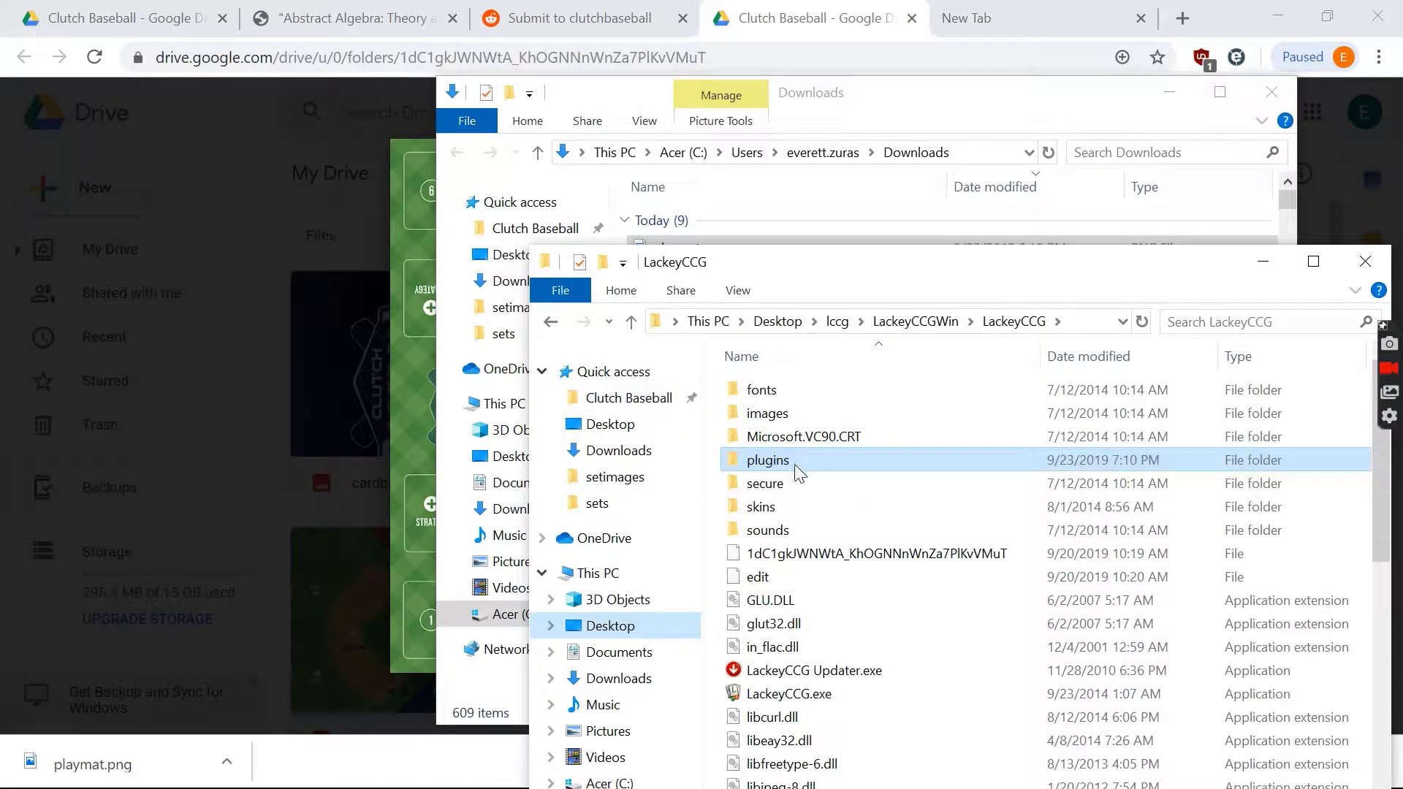
pyautogui.doubleClick(784, 413)
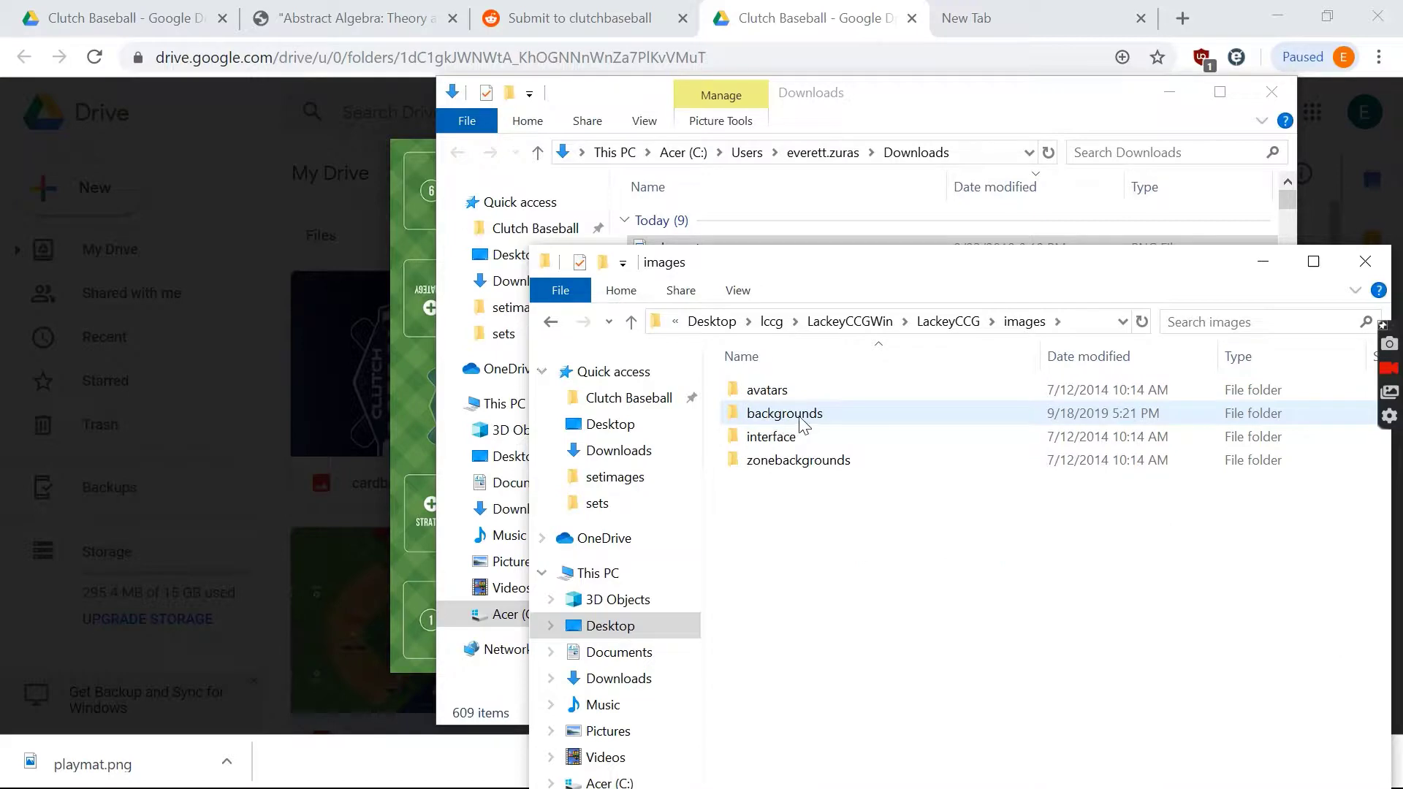
pyautogui.doubleClick(801, 415)
# - Move playmat.png from Downloads into the backgrounds folder, replacing the existing file, and close both File Explorer windows
pyautogui.click(932, 111)
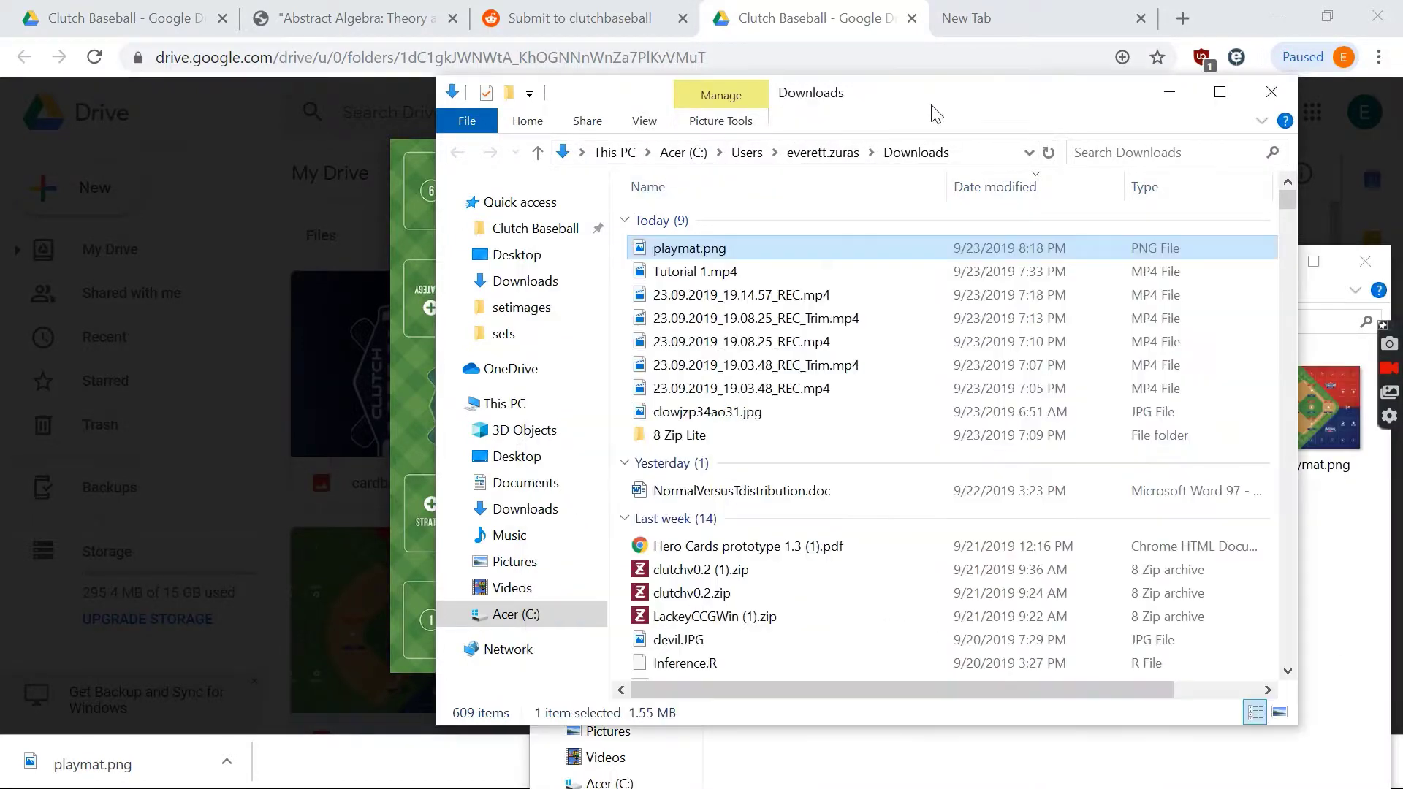
pyautogui.moveTo(731, 249); pyautogui.dragTo(1342, 595)
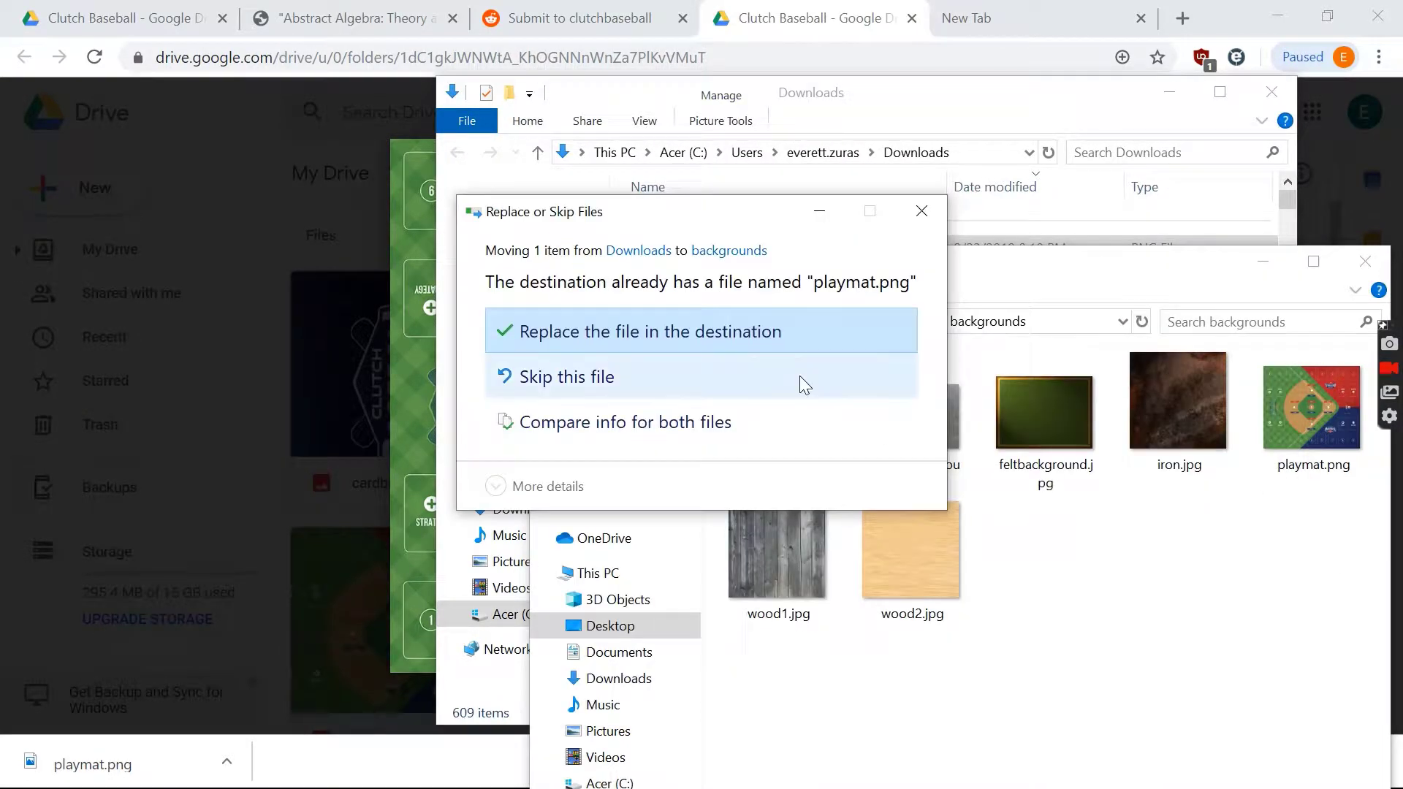
pyautogui.click(840, 326)
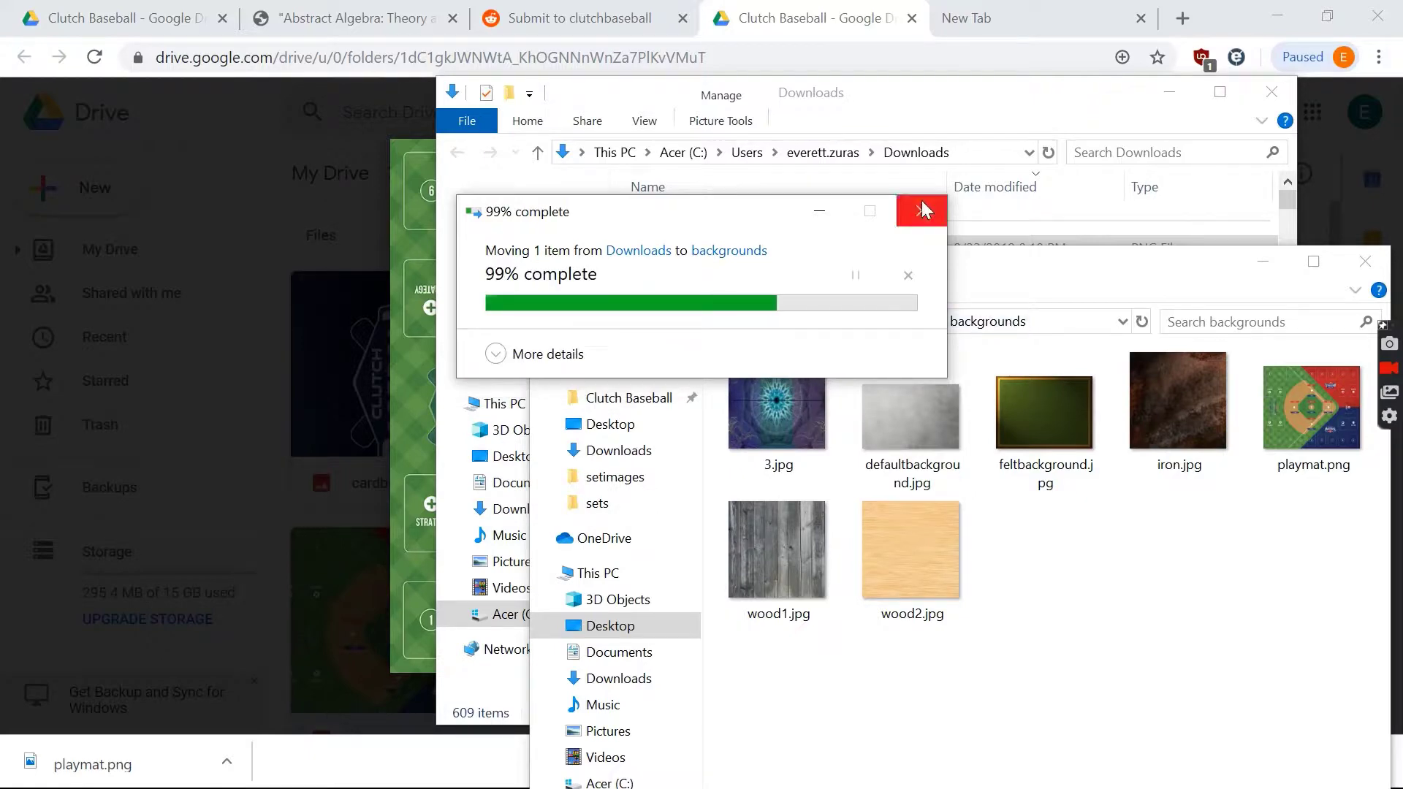
pyautogui.click(1279, 100)
pyautogui.click(1277, 100)
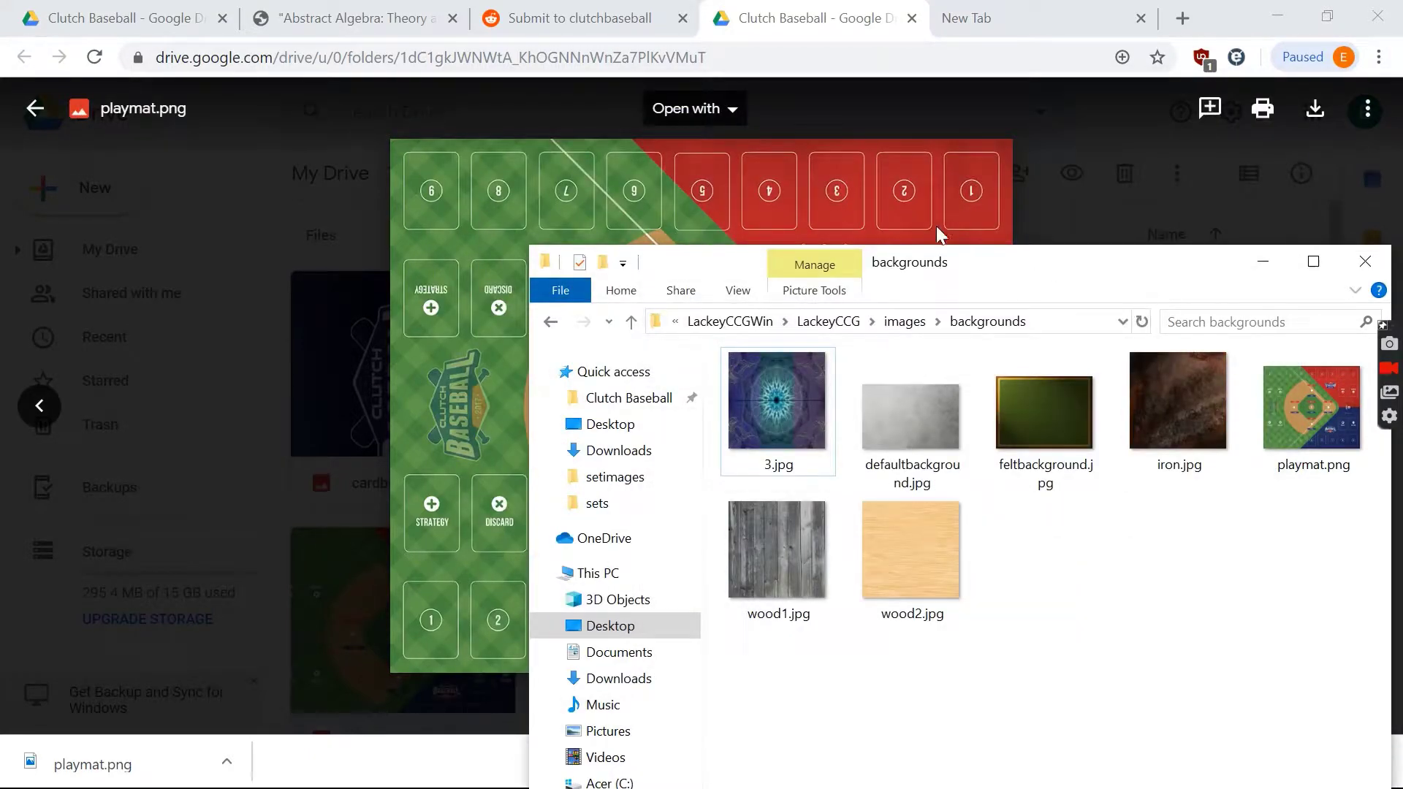
pyautogui.click(1349, 262)
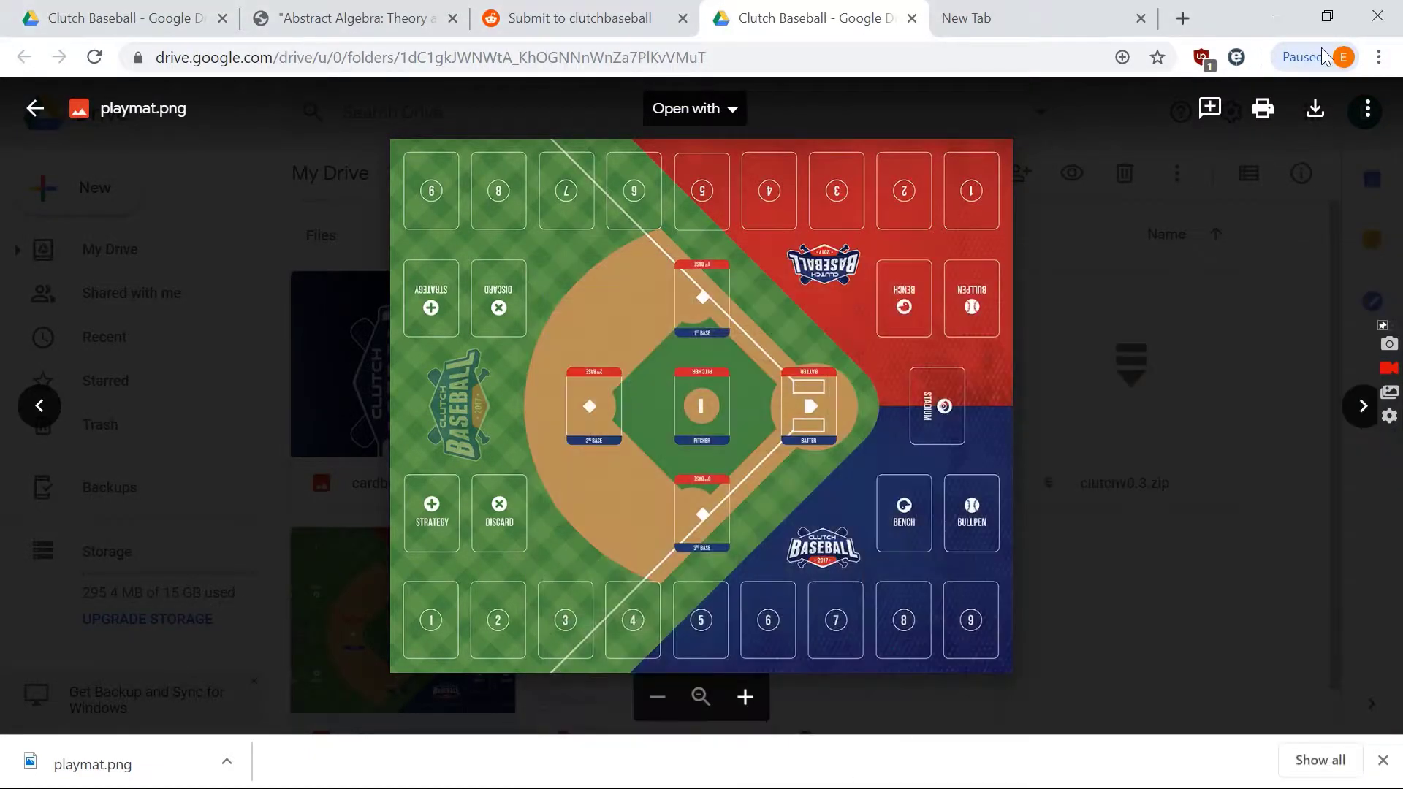
# - Switch back to LackeyCCG and choose playmat.png from the images/backgrounds folder as the table playmat image
pyautogui.click(1283, 20)
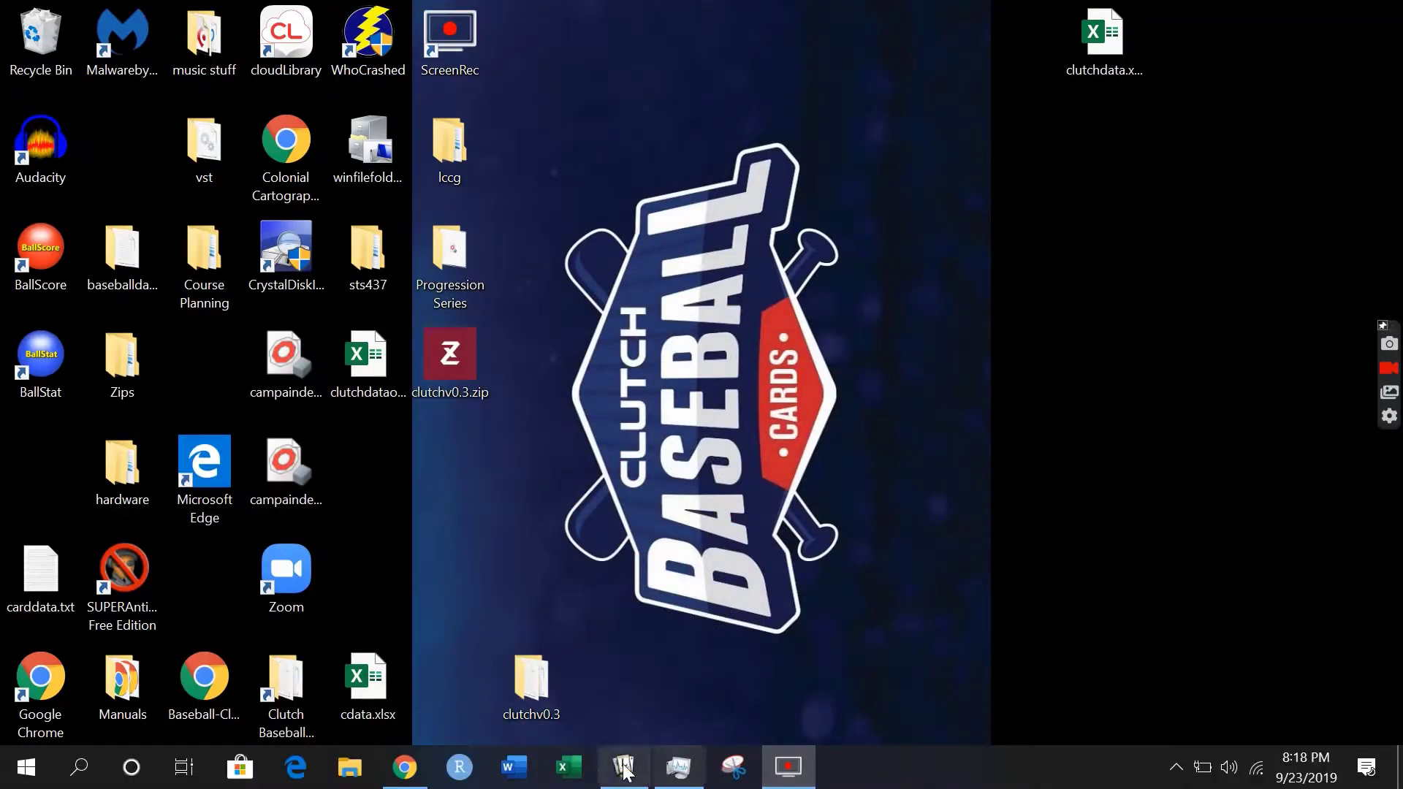
pyautogui.click(614, 773)
pyautogui.click(540, 468)
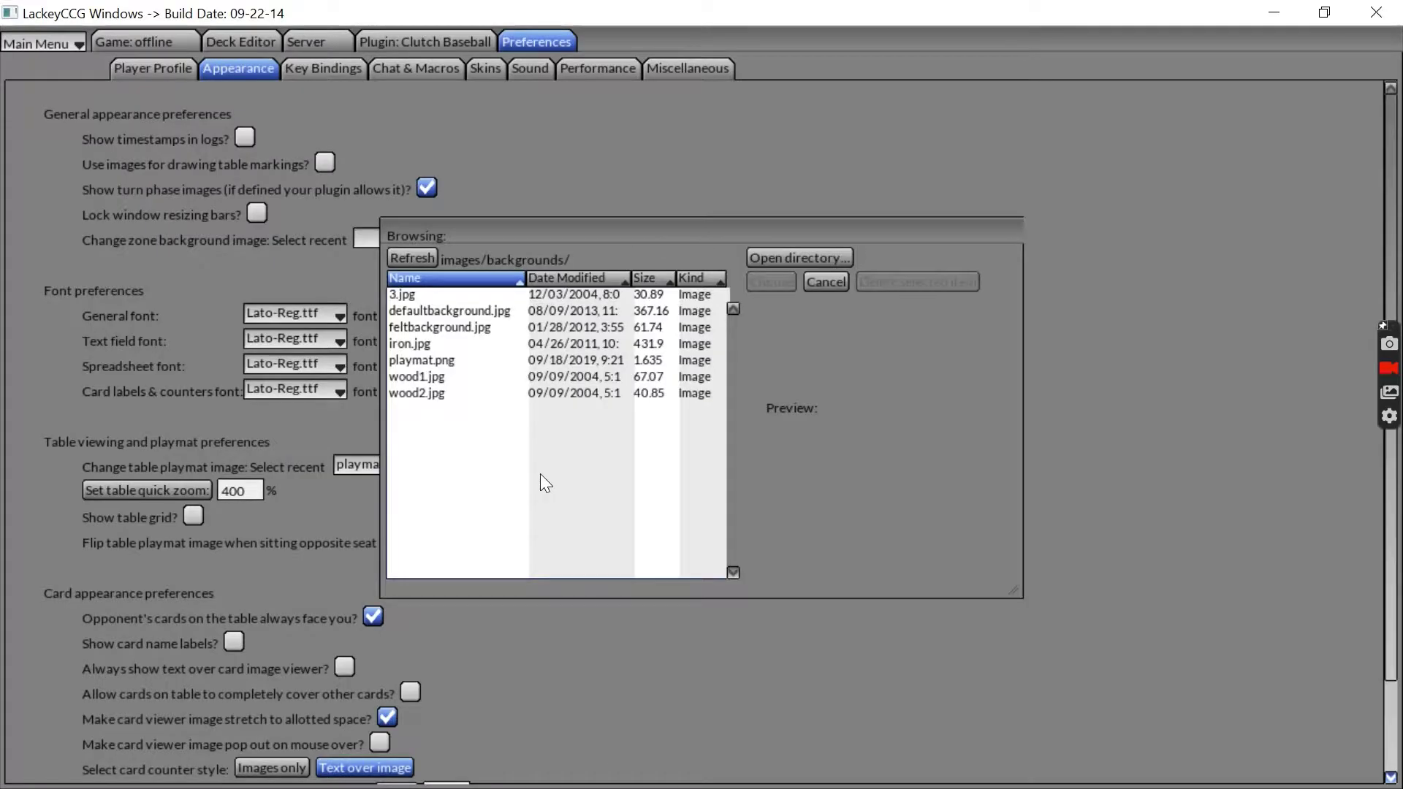
pyautogui.click(461, 361)
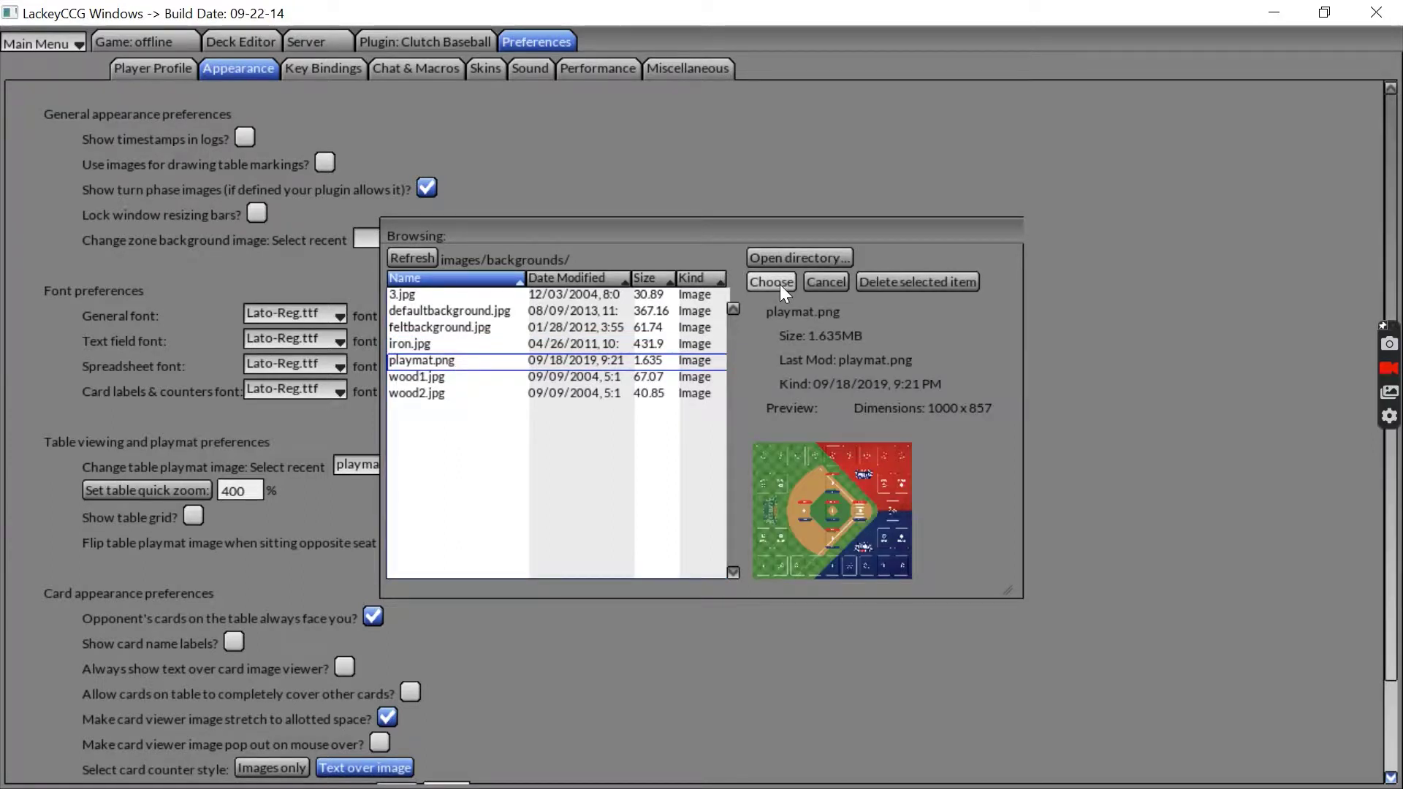
pyautogui.click(780, 284)
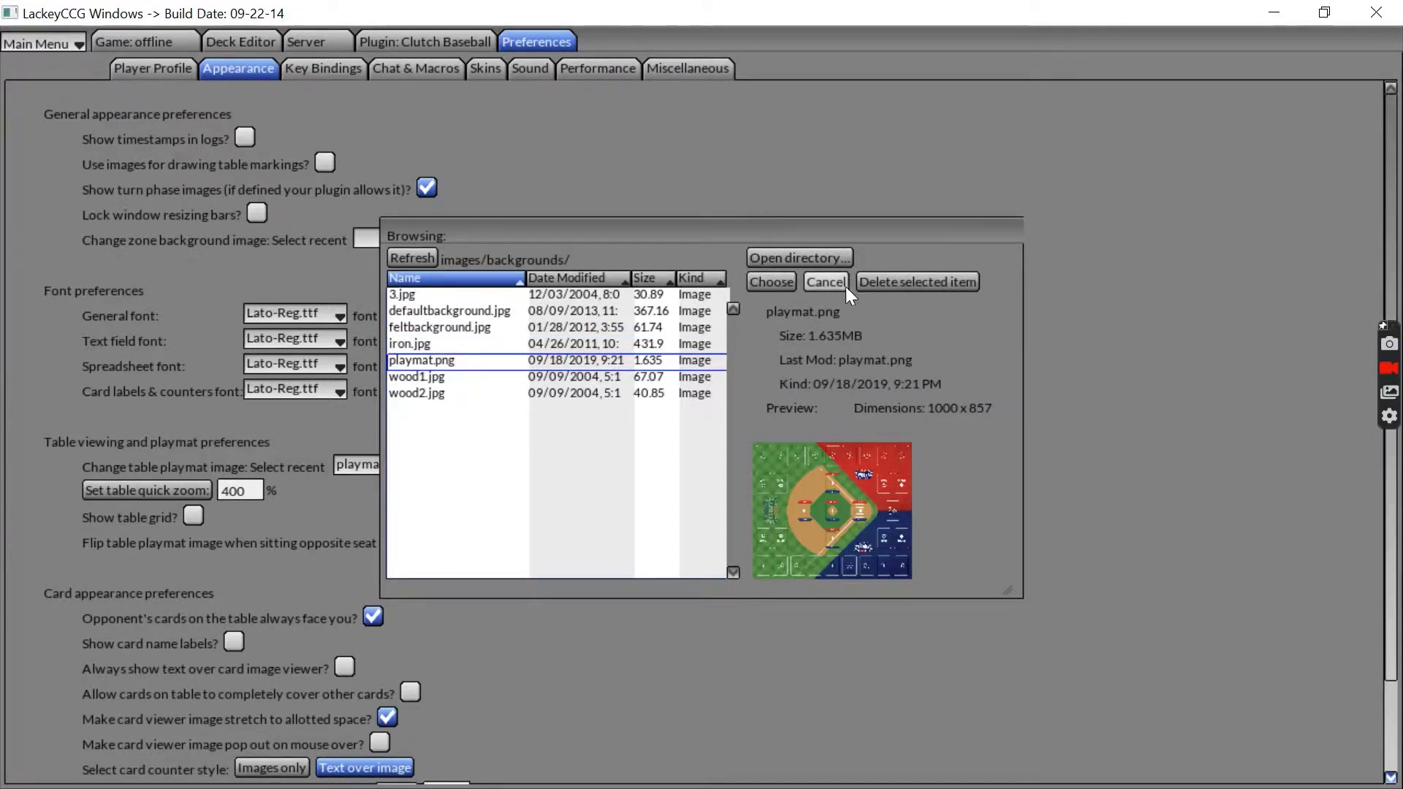
# - Open the deck editor and try a quick search of all cards for "rami", clearing the search text again
pyautogui.click(220, 43)
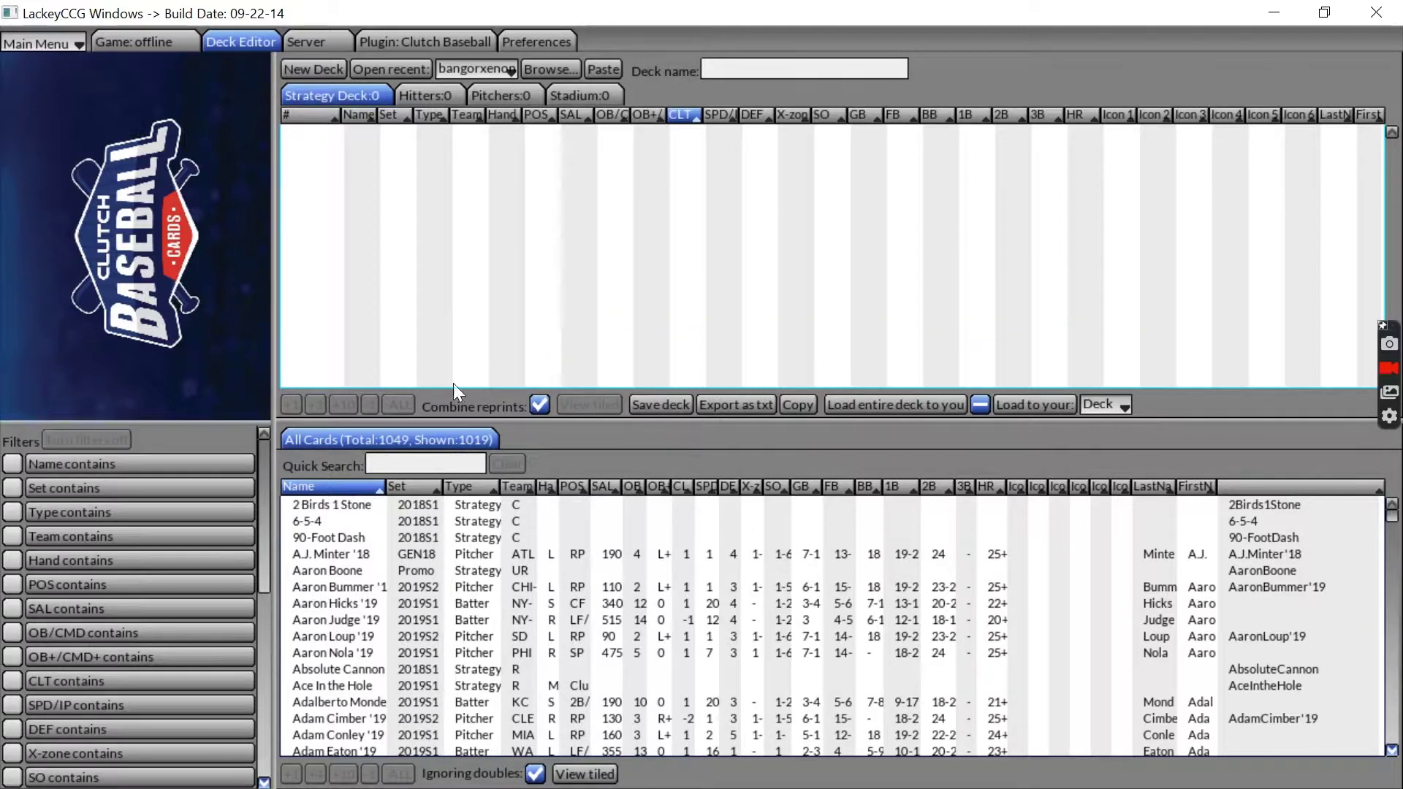
pyautogui.click(430, 462)
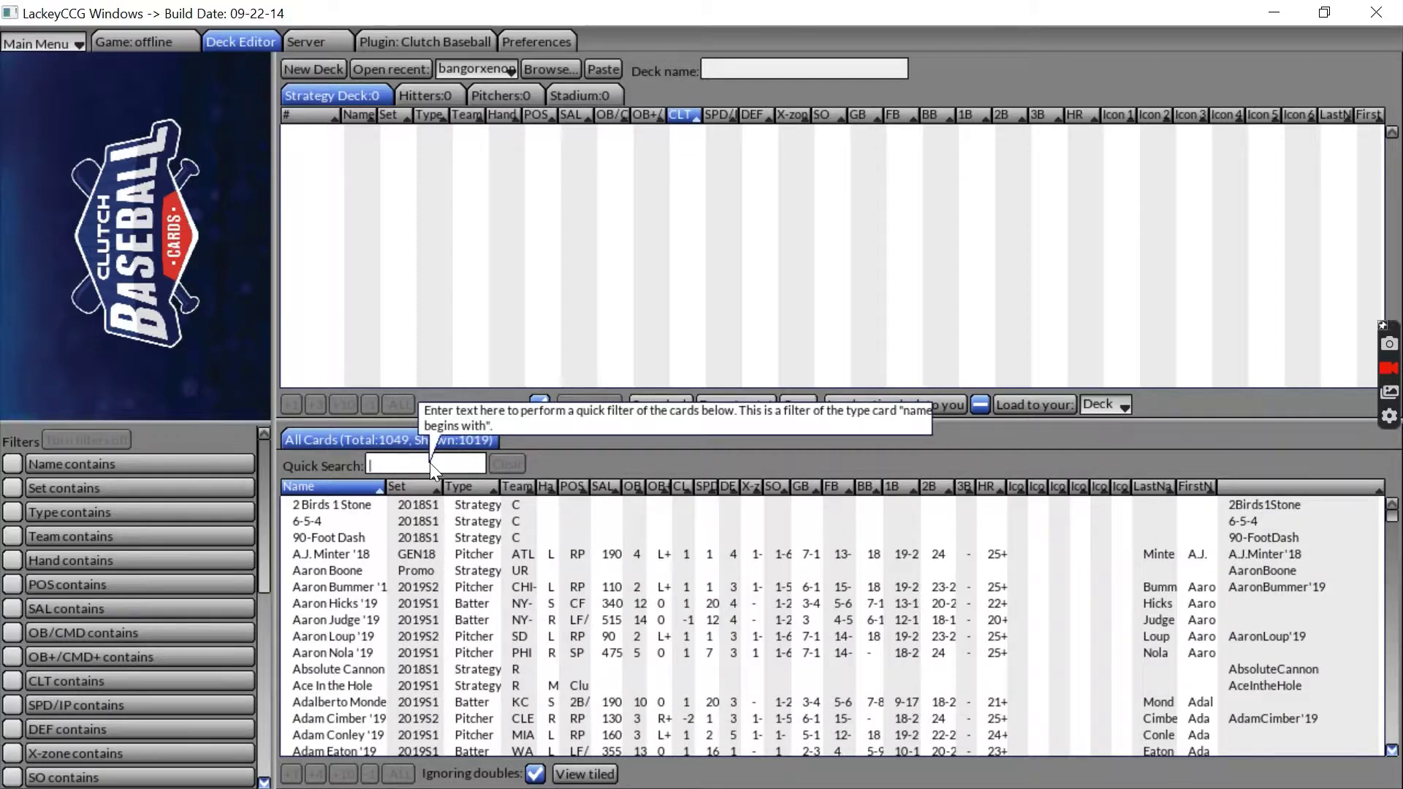
pyautogui.write('rami')
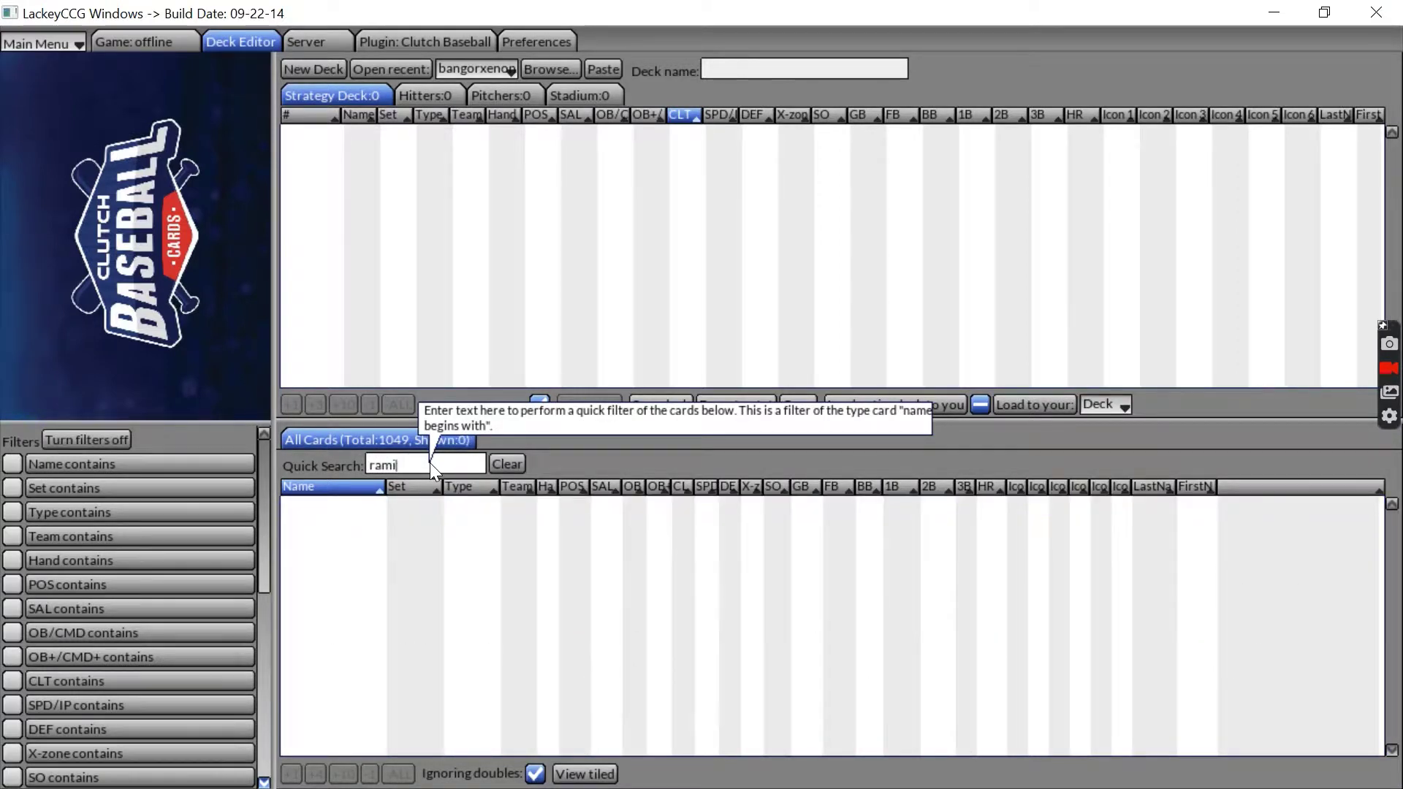
pyautogui.press('BackSpace')
pyautogui.press('BackSpace')
pyautogui.press('BackSpace')
pyautogui.press('BackSpace')
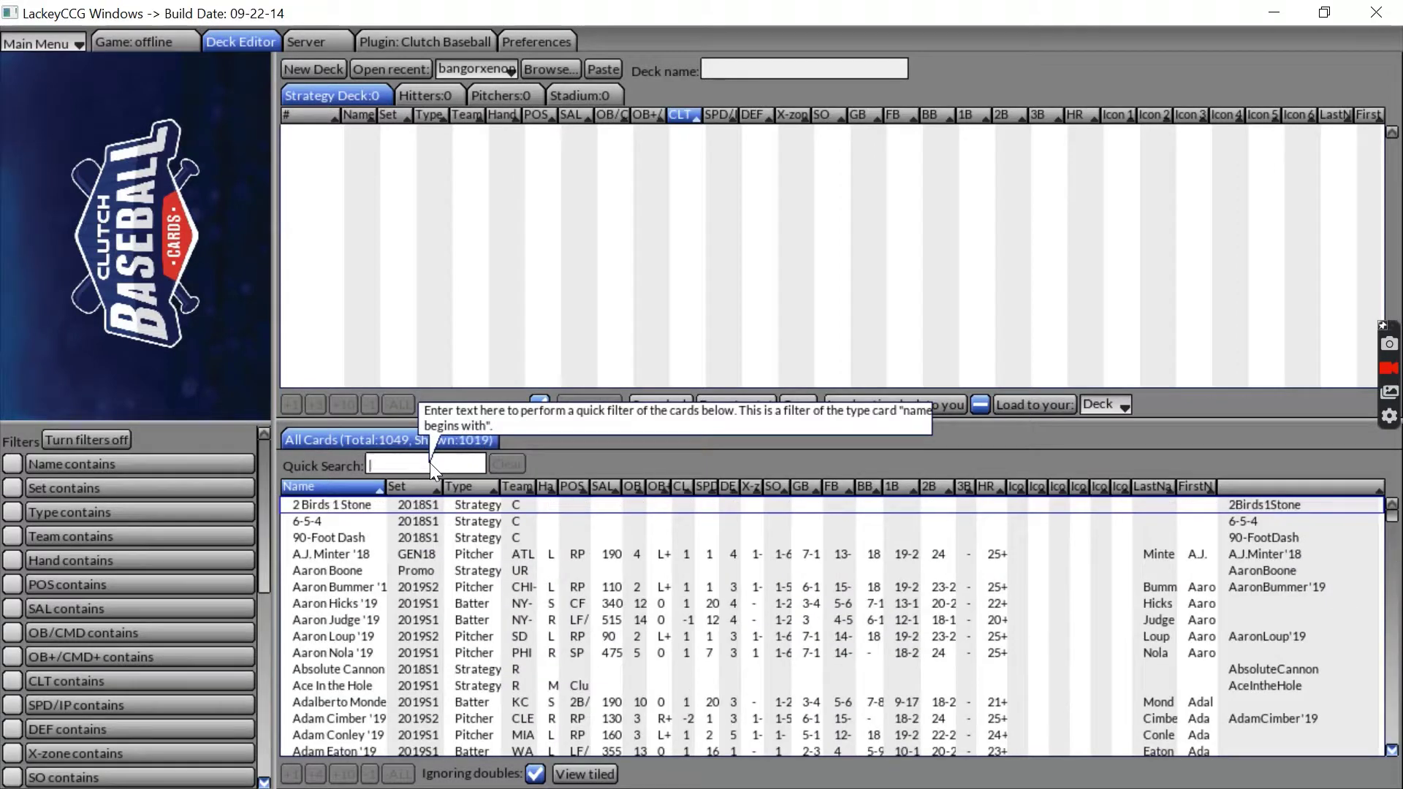
# - Search the cards for "jose" and add Jose Ramirez '19 to the strategy deck
pyautogui.write('jose')
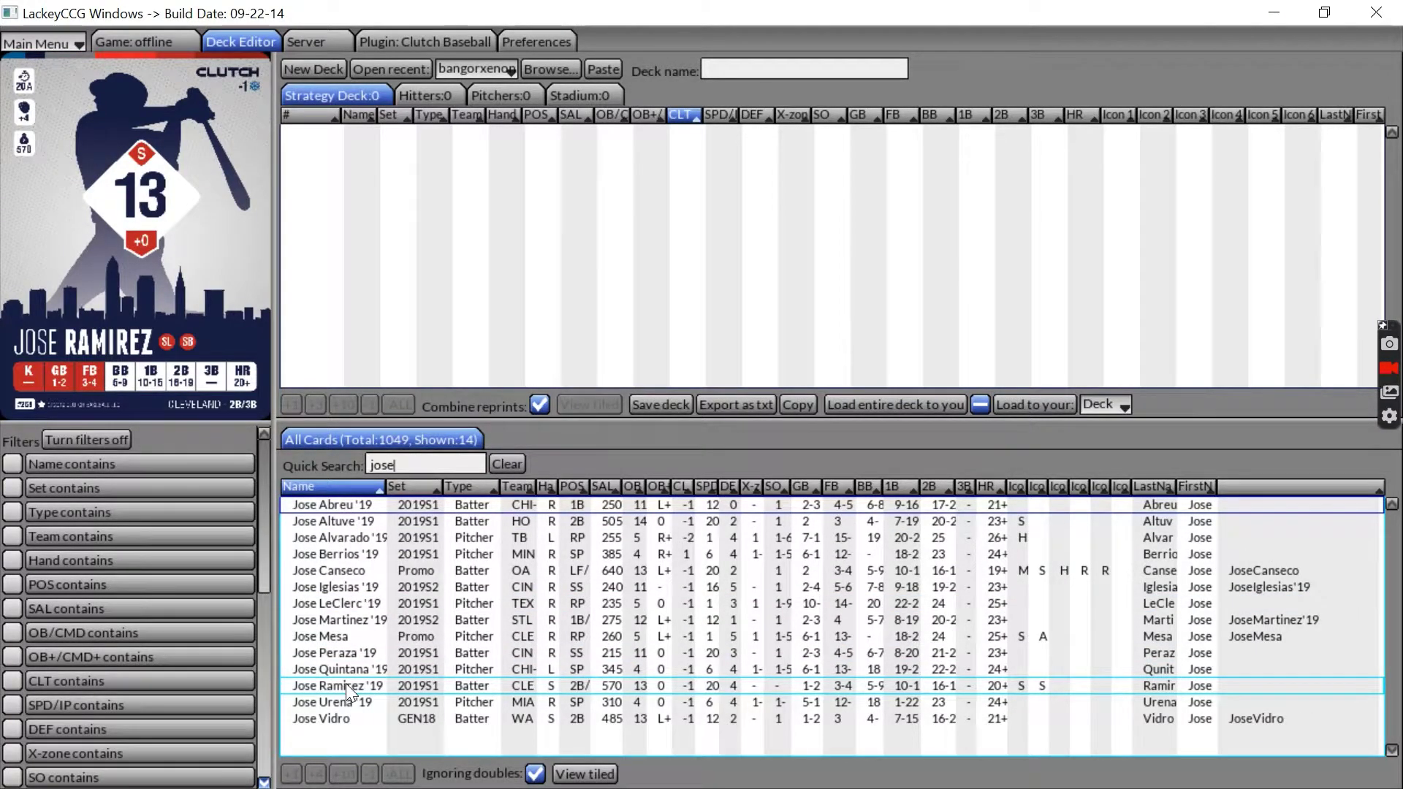
pyautogui.moveTo(345, 683); pyautogui.dragTo(432, 244)
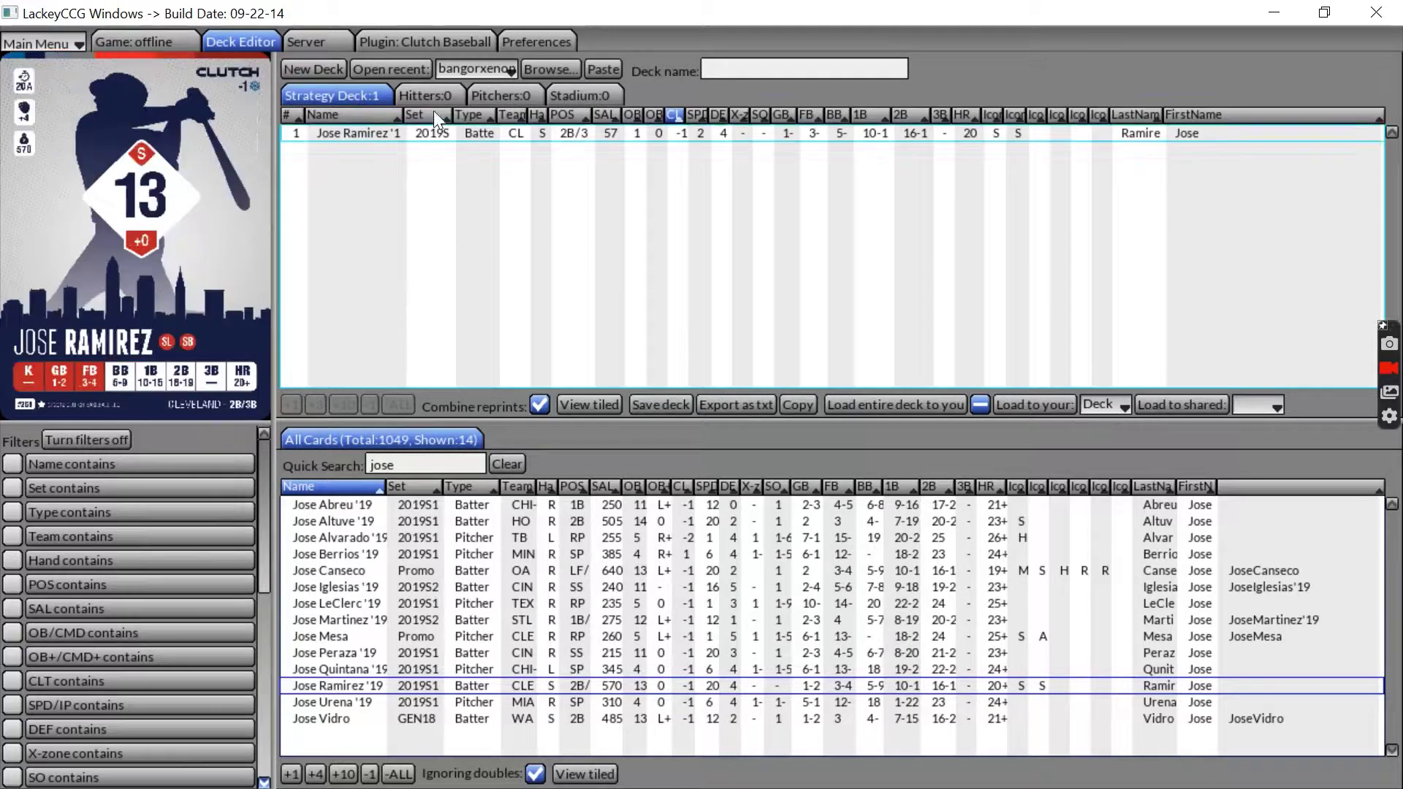
# - Download all missing card images for the Clutch Baseball plugin
pyautogui.click(402, 41)
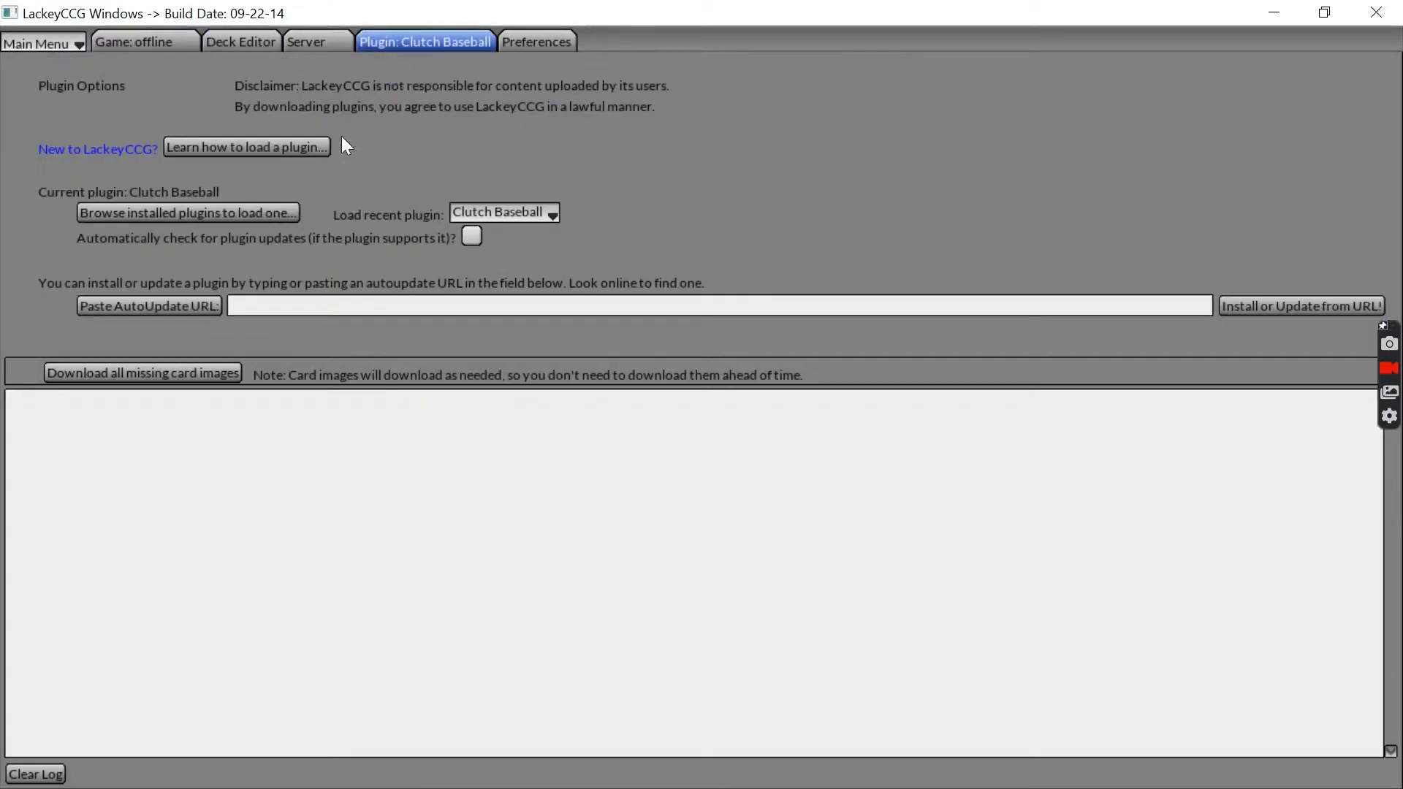
pyautogui.click(178, 378)
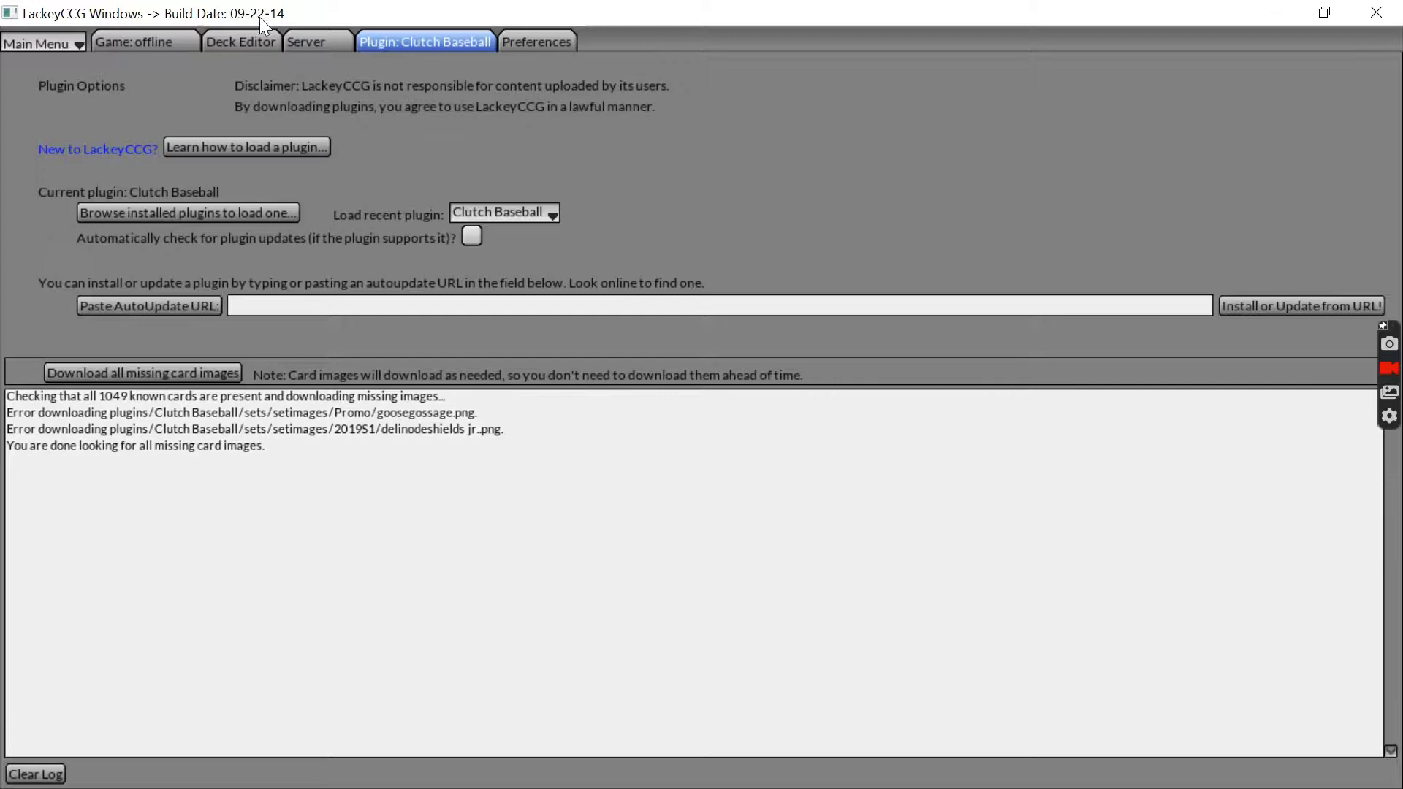
# - Return to the deck editor, add Jose Berrios '19 to the strategy deck, and remove both Jose cards from it
pyautogui.click(260, 42)
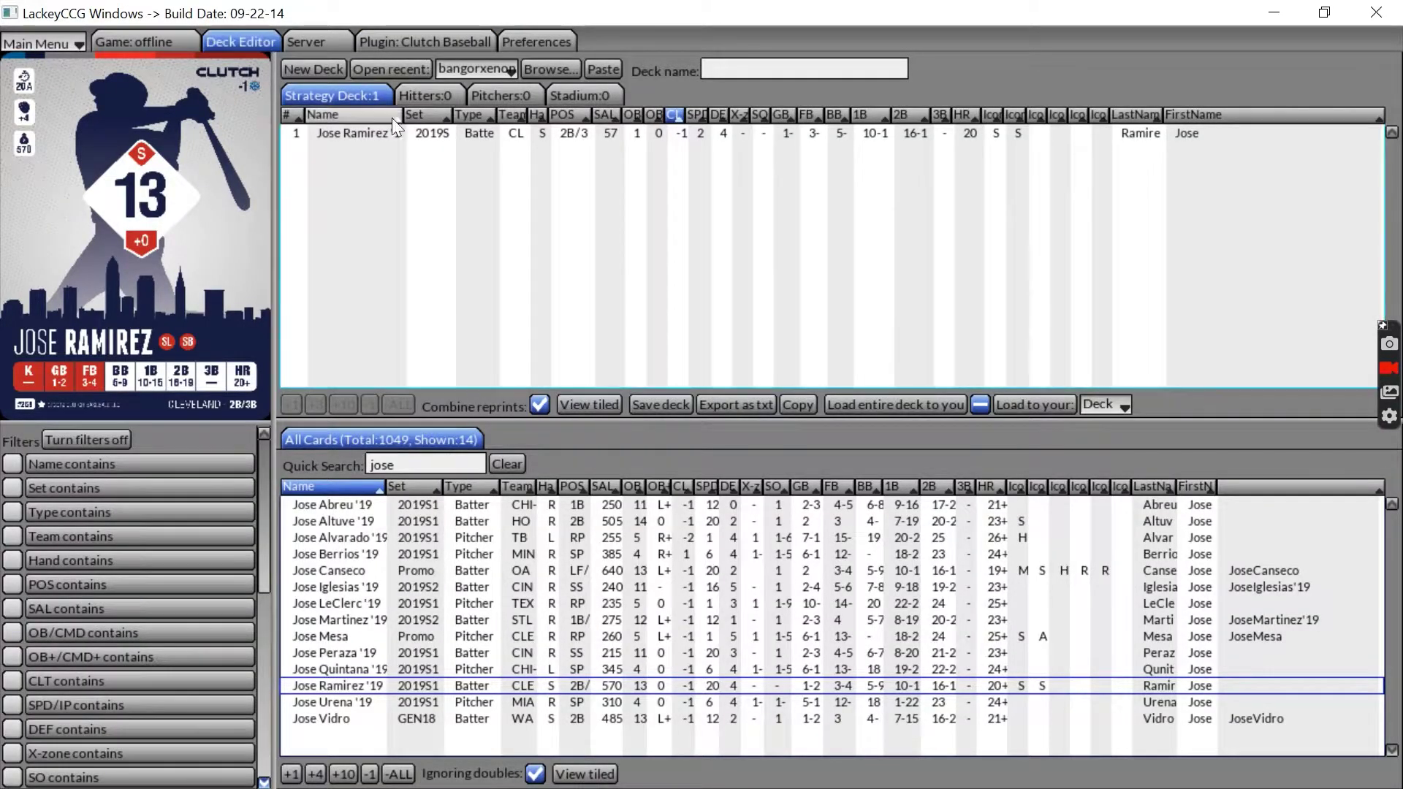
pyautogui.doubleClick(334, 554)
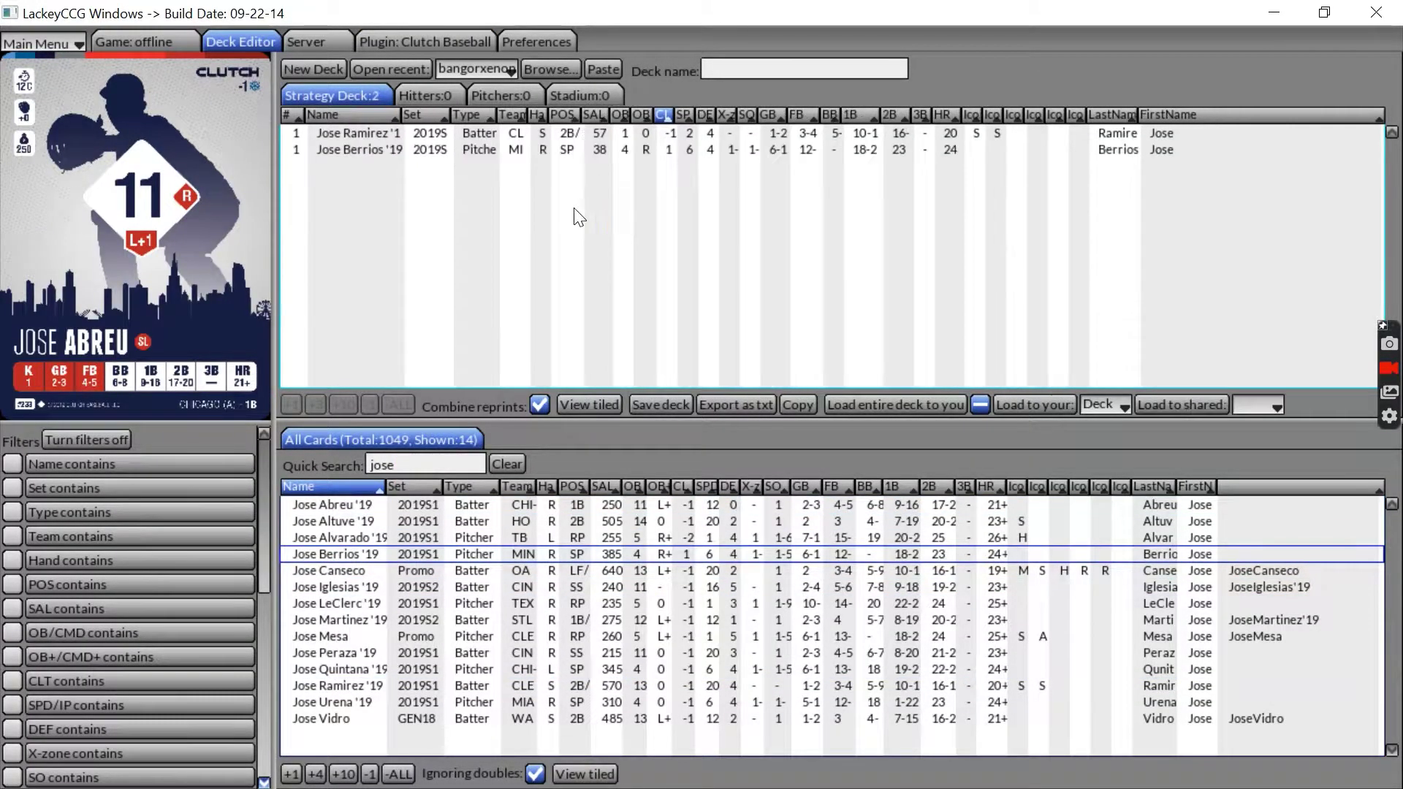
pyautogui.doubleClick(365, 134)
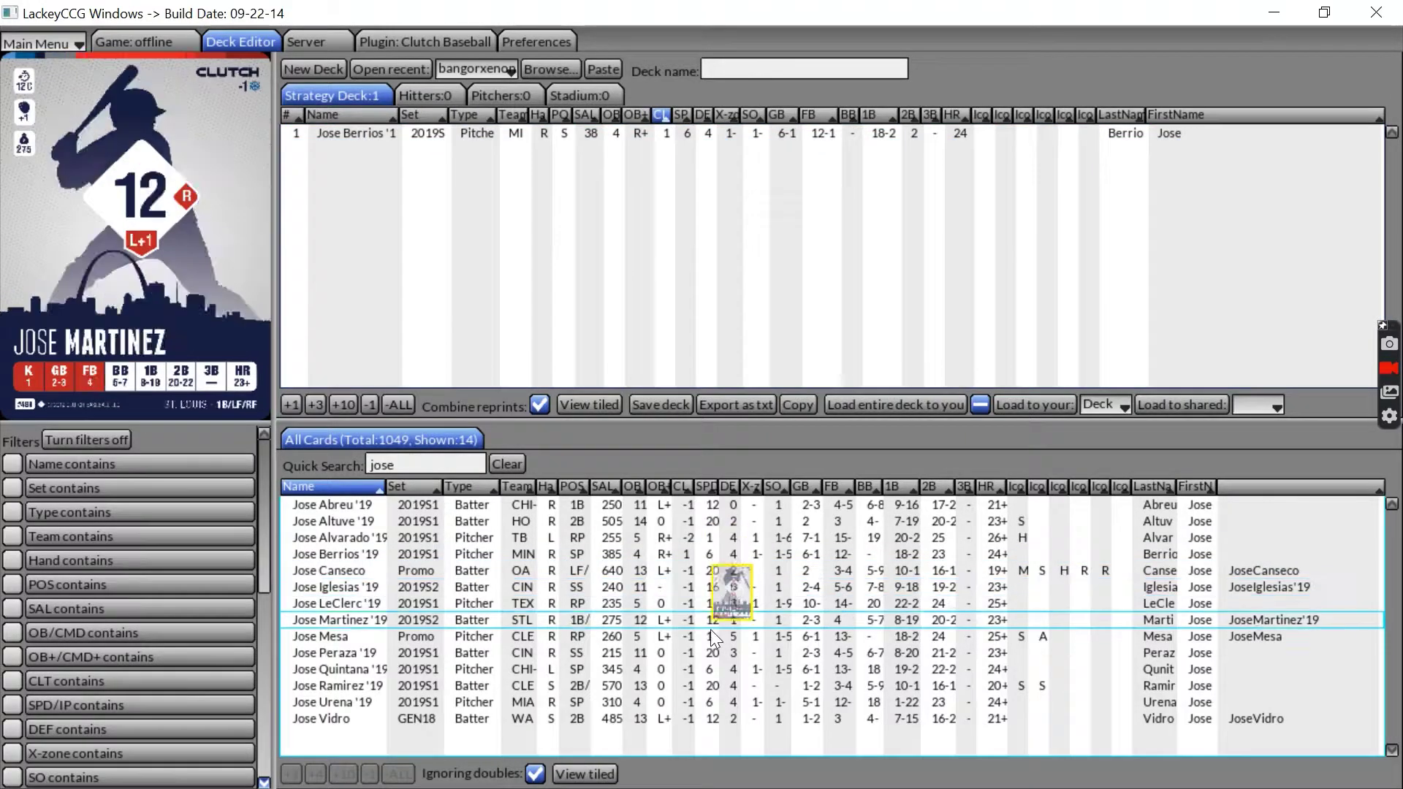
pyautogui.doubleClick(336, 137)
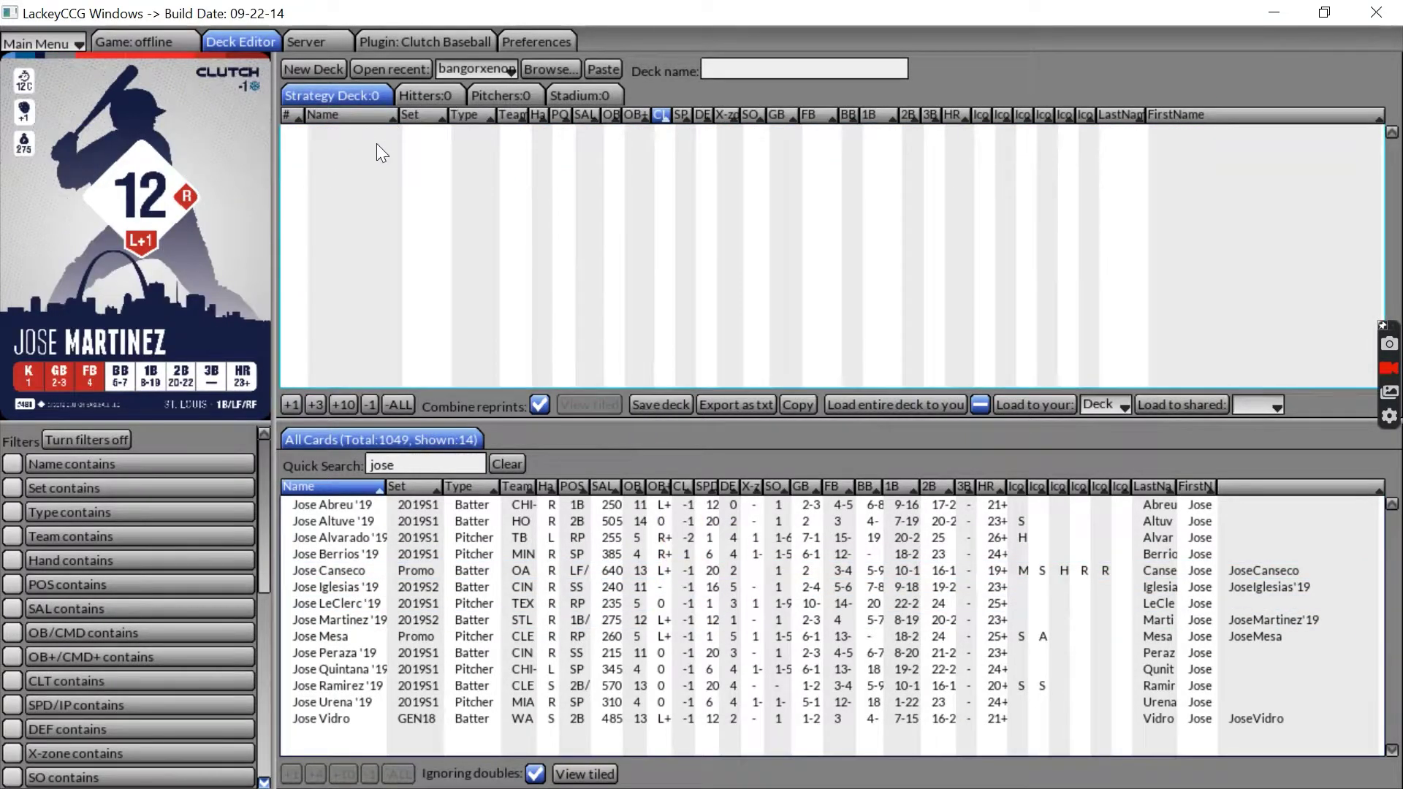
# - Search the cards for "cold" and add Cold-Blooded to the strategy deck
pyautogui.moveTo(410, 466); pyautogui.dragTo(260, 454)
pyautogui.write('cold')
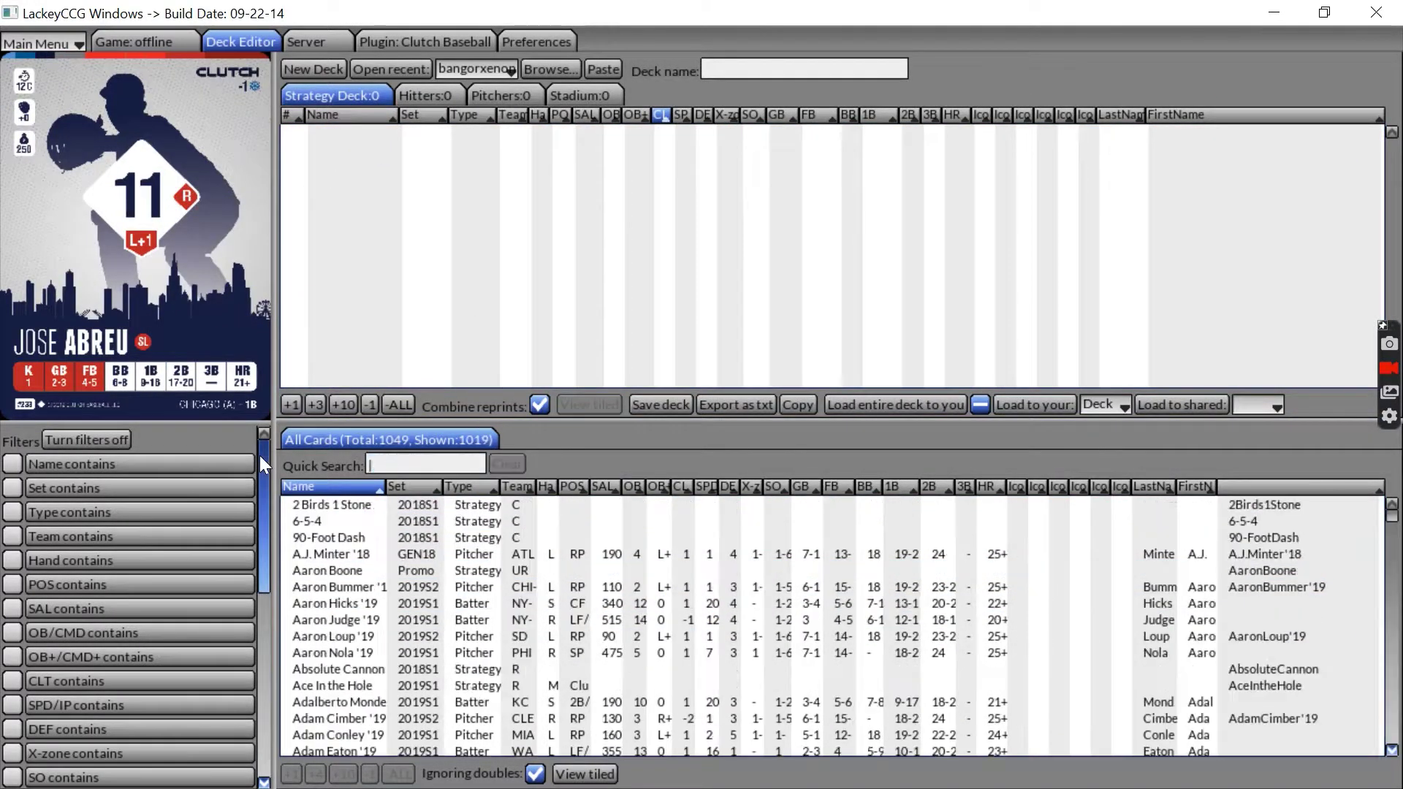
pyautogui.moveTo(336, 520); pyautogui.dragTo(369, 292)
# - Show the hitters list, search the cards for "trey", and add Trey Mancini '19 to it
pyautogui.click(423, 95)
pyautogui.click(438, 455)
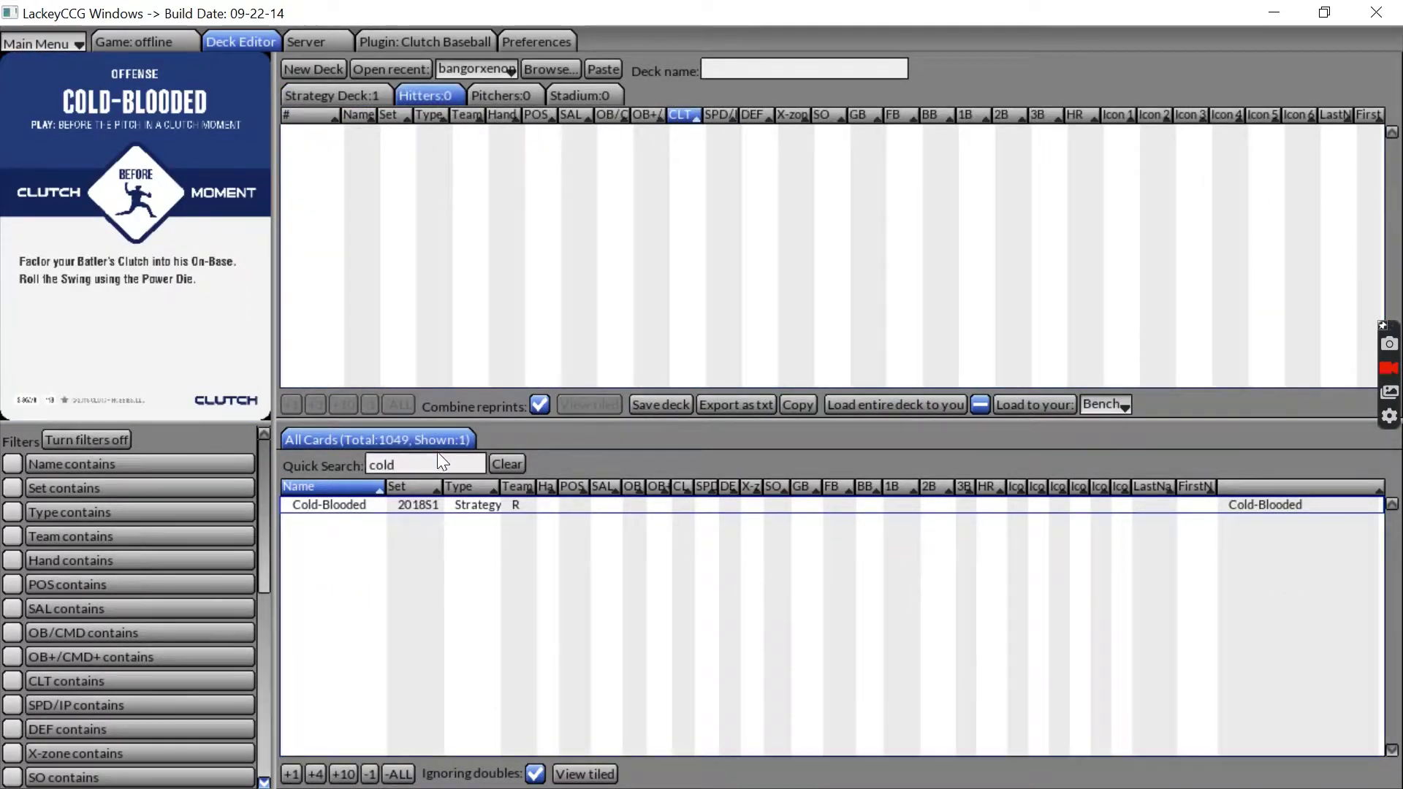
pyautogui.press('BackSpace')
pyautogui.press('BackSpace')
pyautogui.press('BackSpace')
pyautogui.press('BackSpace')
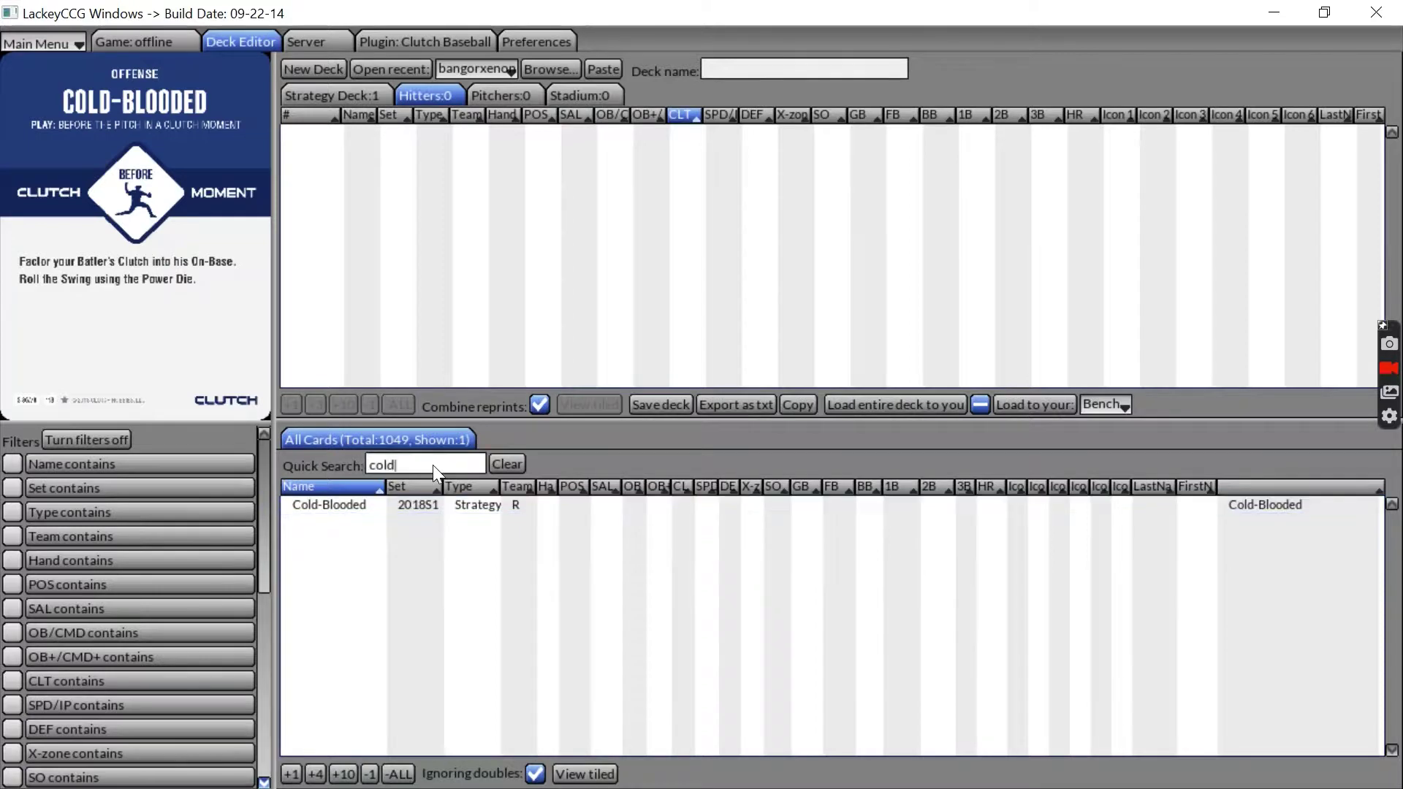
pyautogui.write('trey')
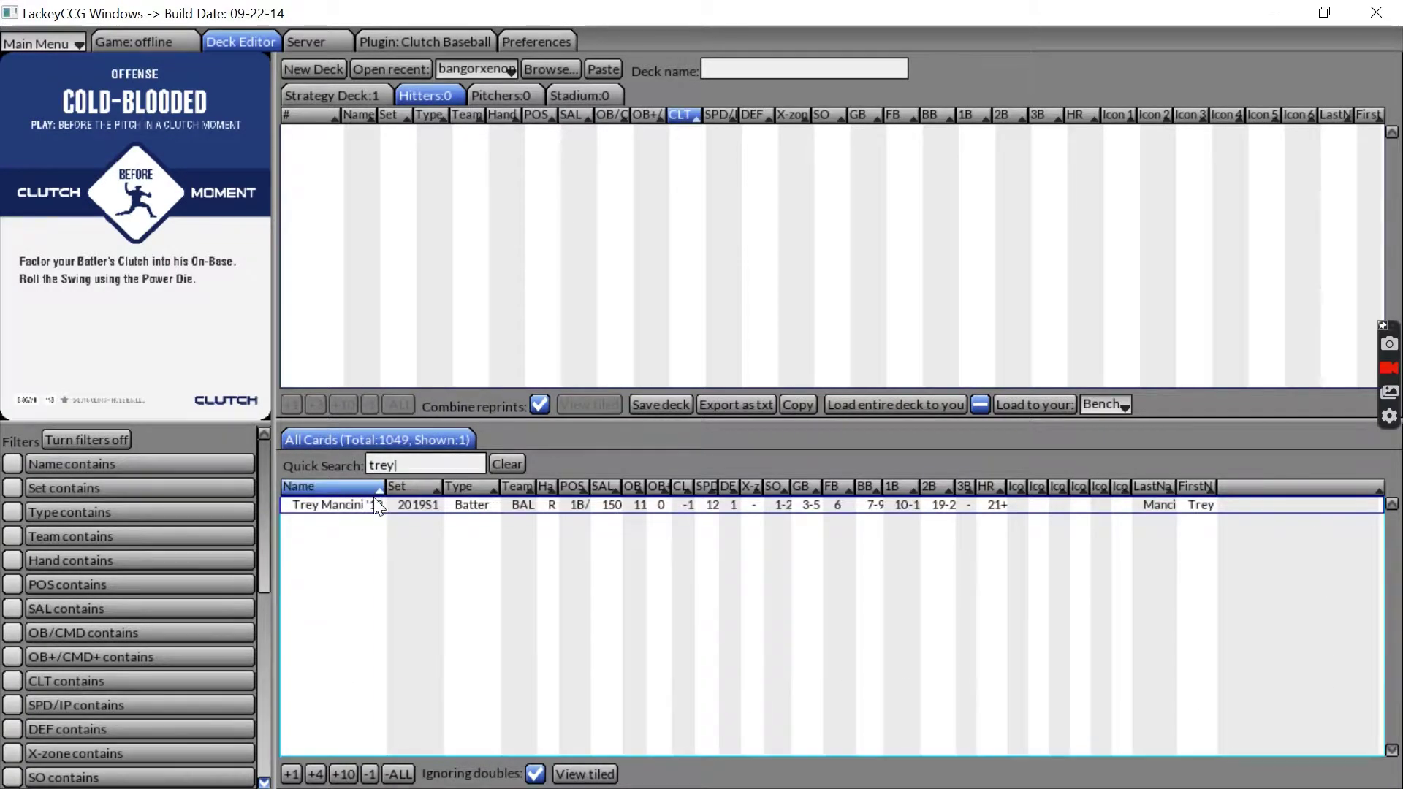
pyautogui.moveTo(337, 505); pyautogui.dragTo(489, 274)
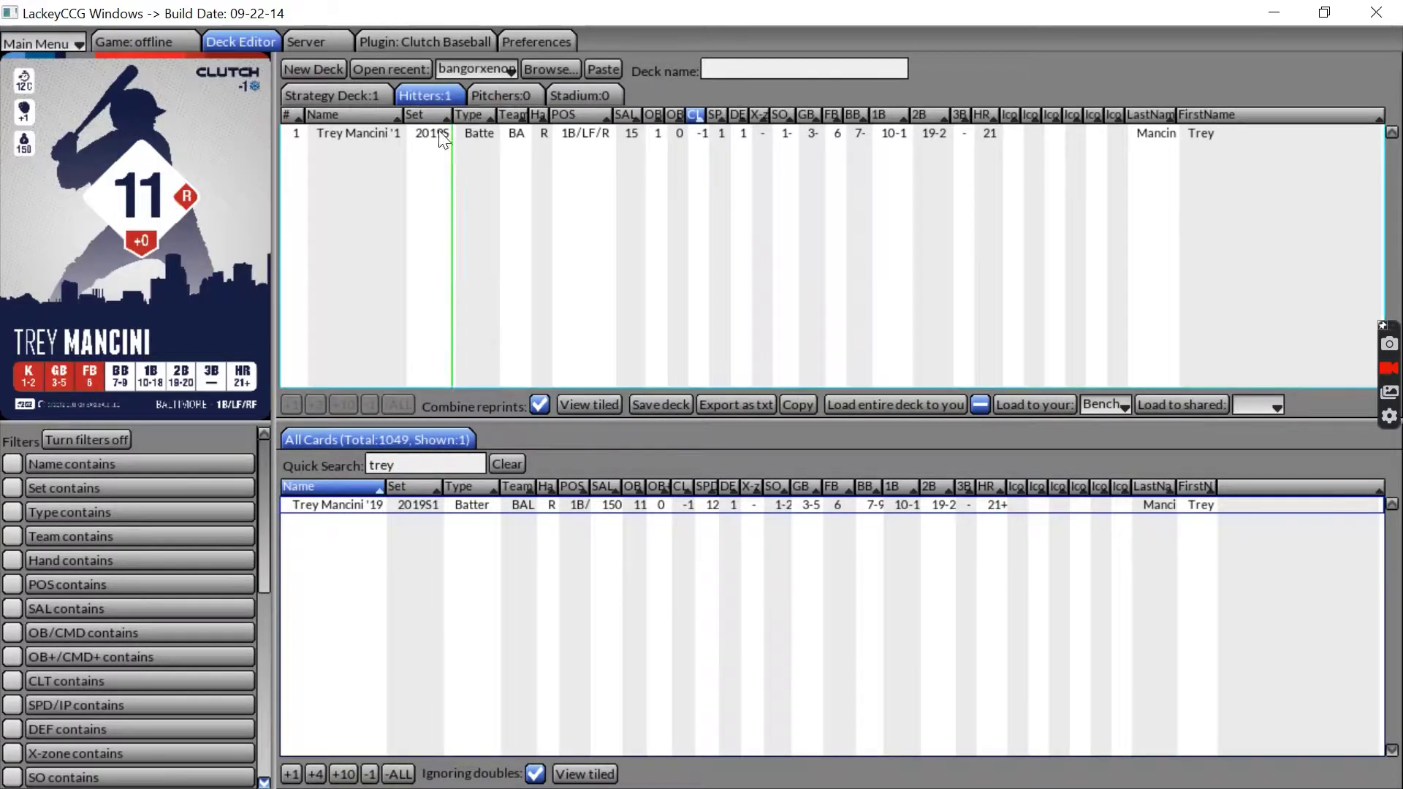
# - Show the pitchers list, search the cards for "just", and add the promo Justin Verlander ASG '19 card to it
pyautogui.click(508, 95)
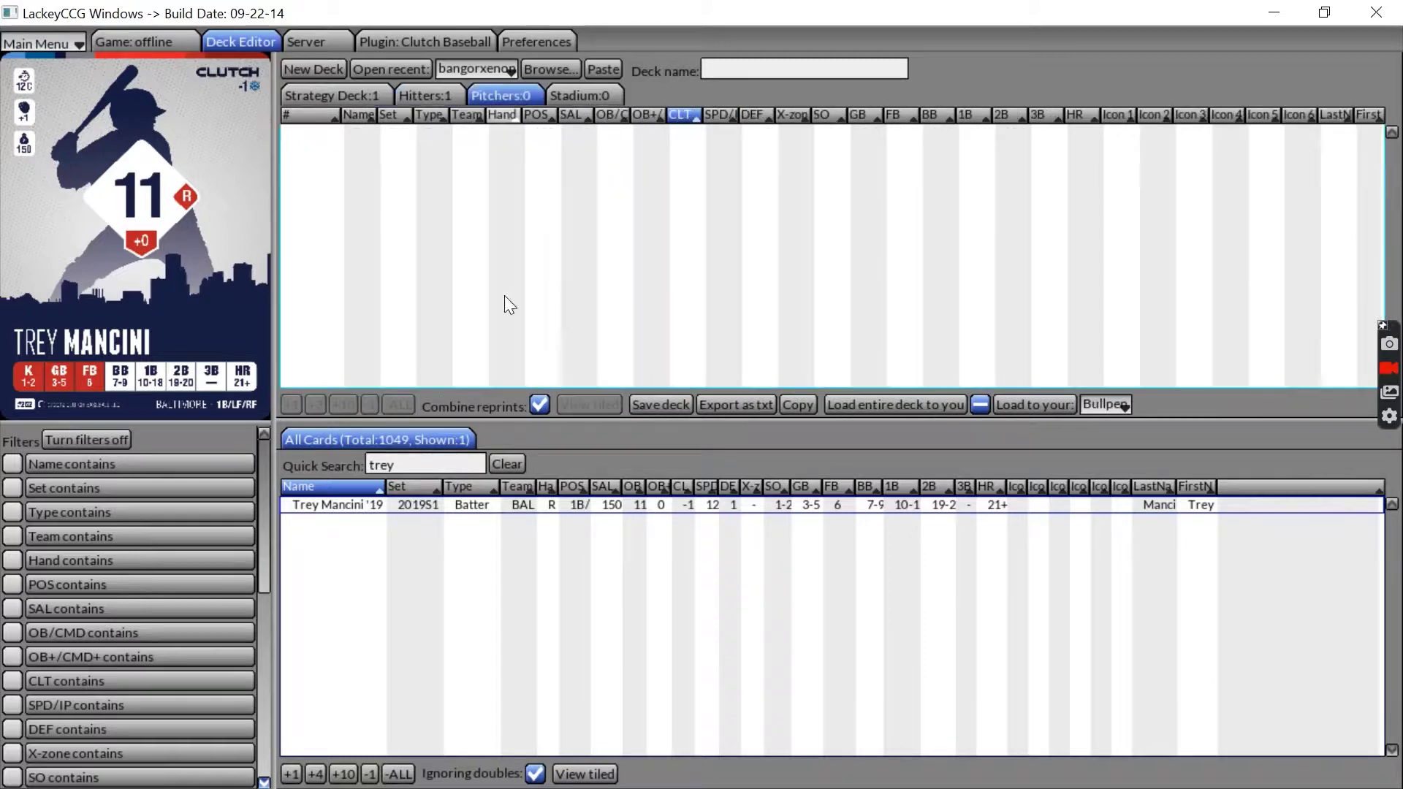
pyautogui.click(416, 468)
pyautogui.press('BackSpace')
pyautogui.press('BackSpace')
pyautogui.press('BackSpace')
pyautogui.press('BackSpace')
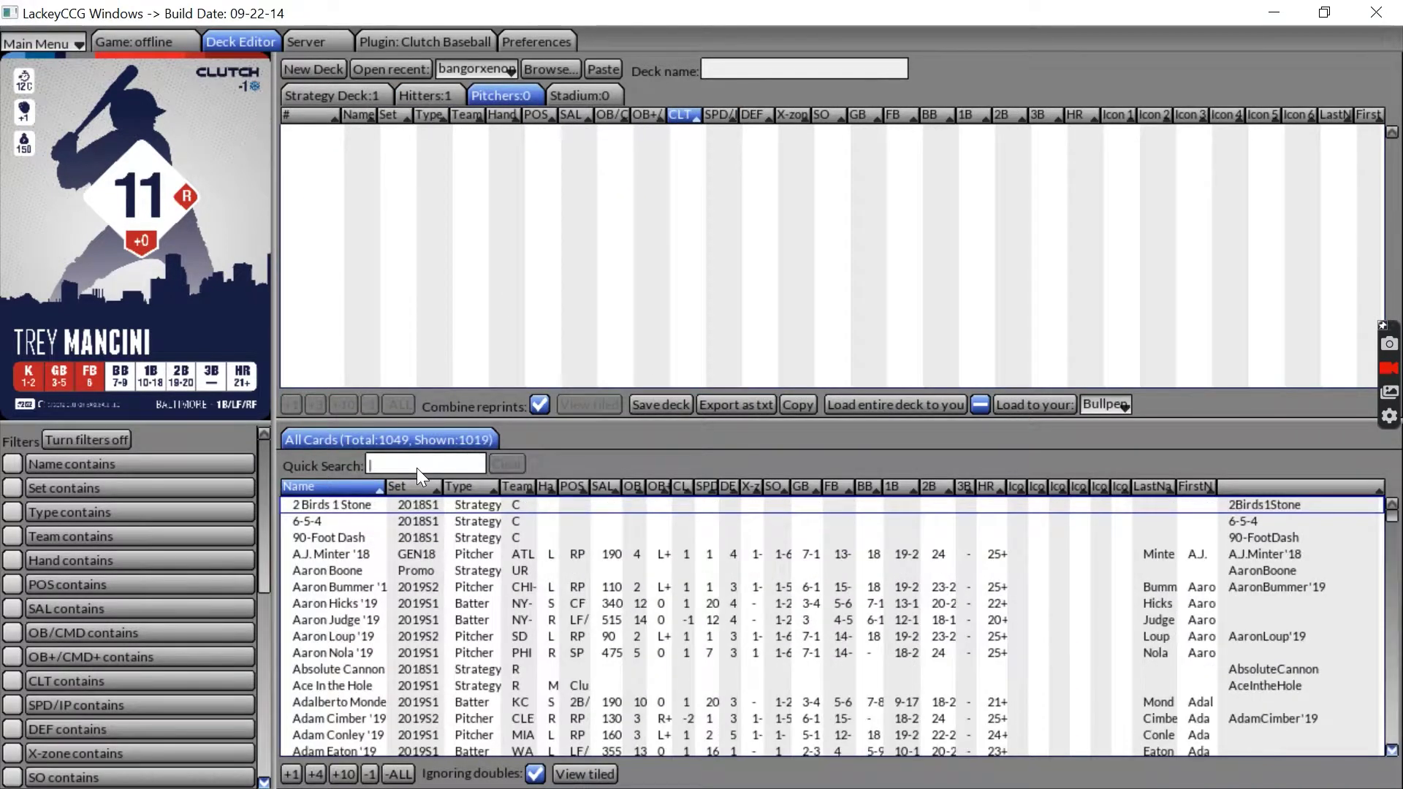
pyautogui.write('just')
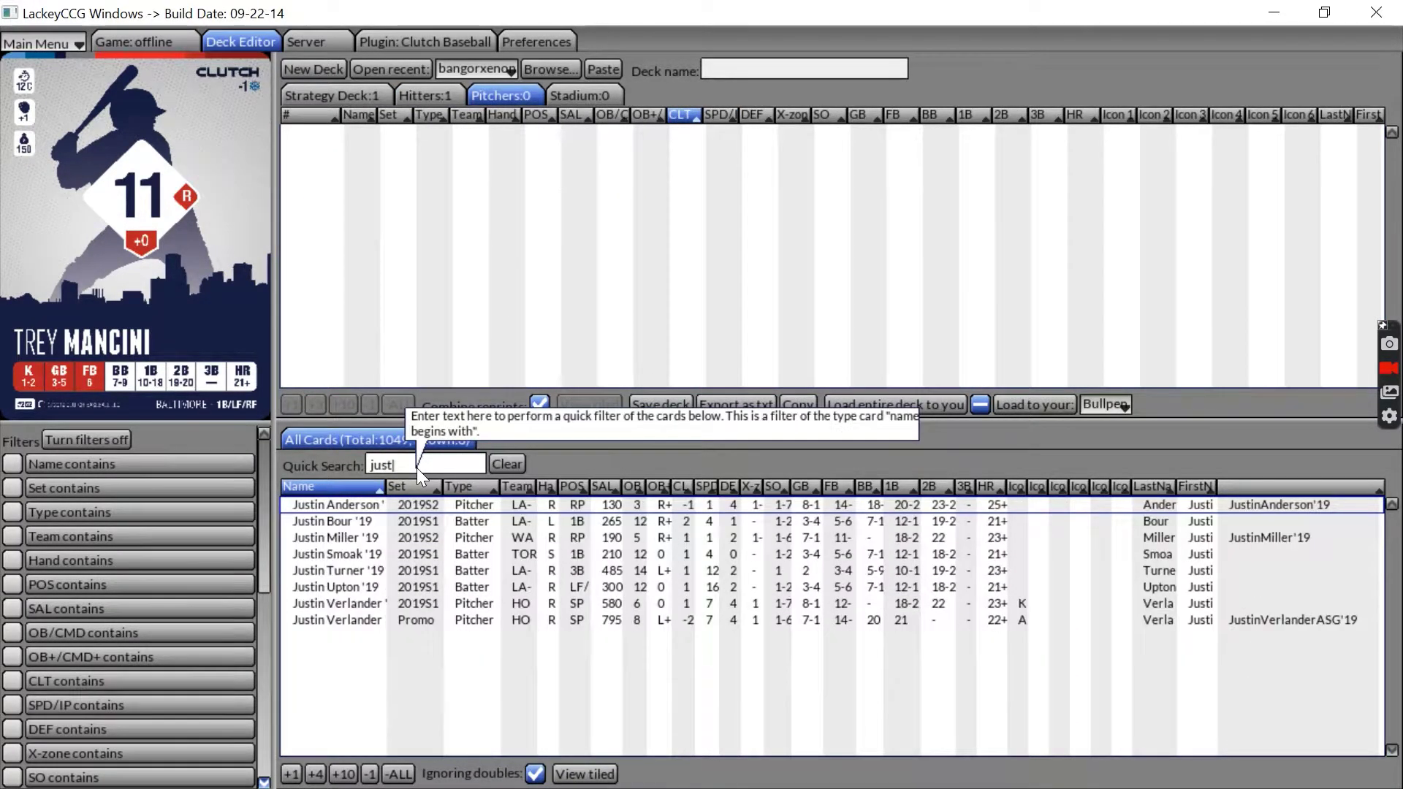
pyautogui.moveTo(358, 620); pyautogui.dragTo(511, 241)
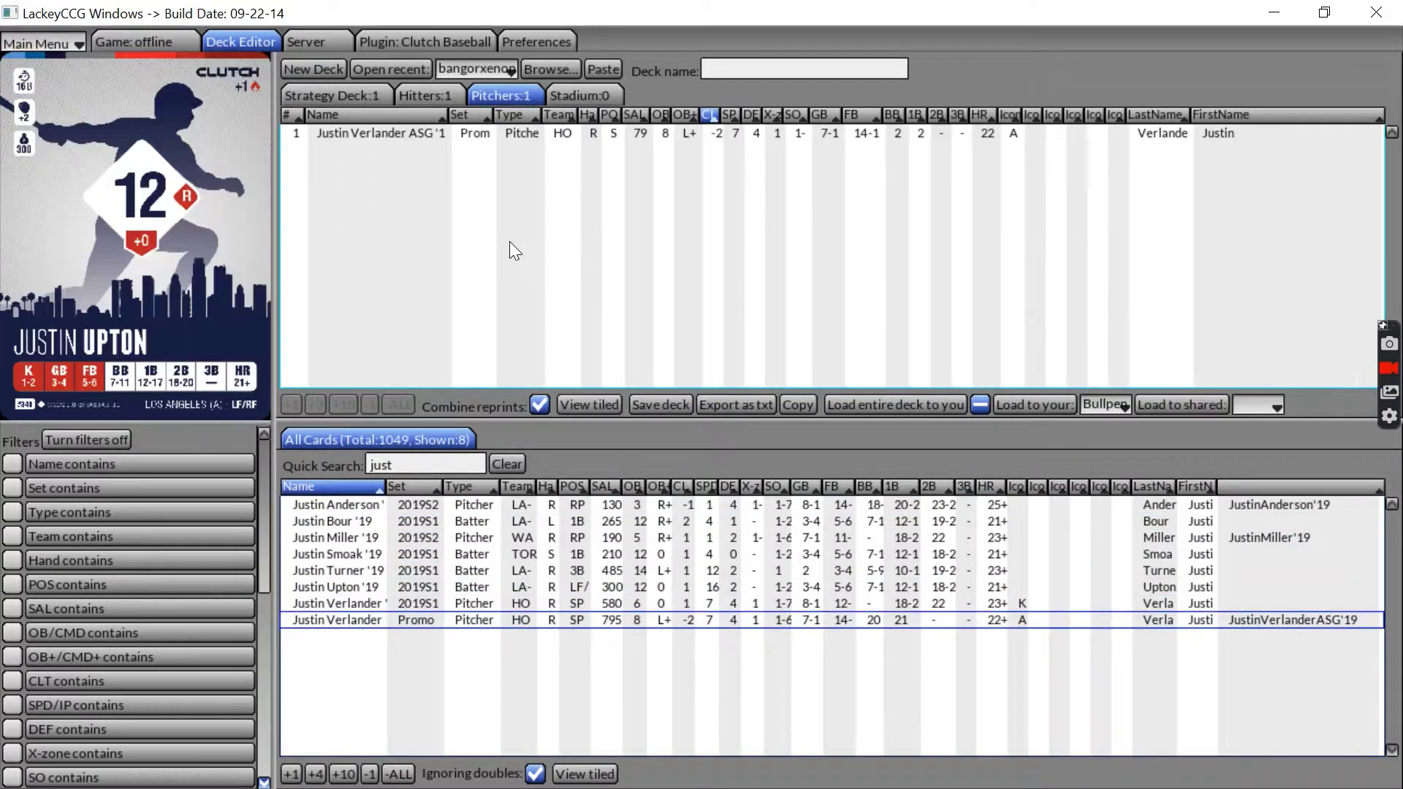
pyautogui.click(422, 135)
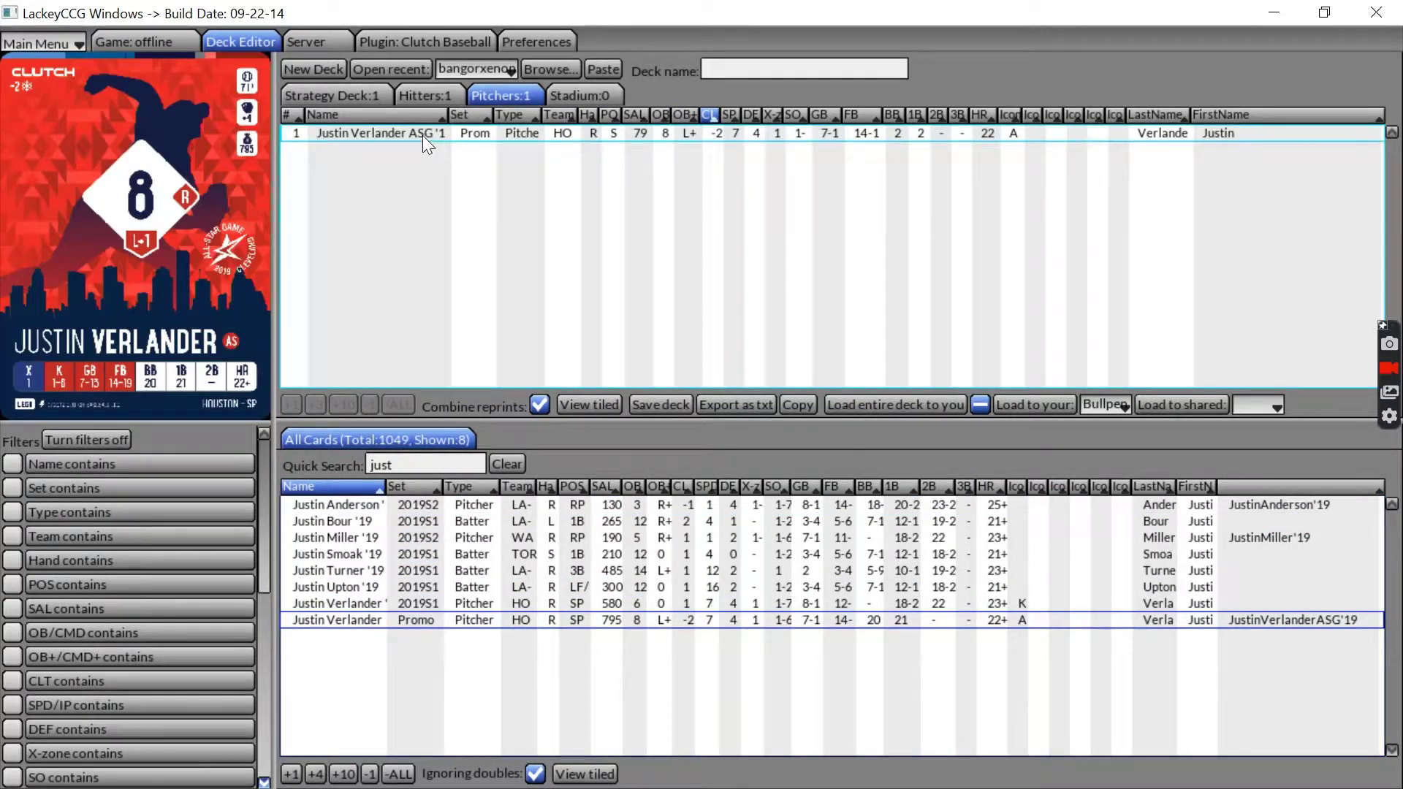
# - Show the stadium list, search the cards for "tam", and add Tampa Bay Field to it
pyautogui.click(553, 96)
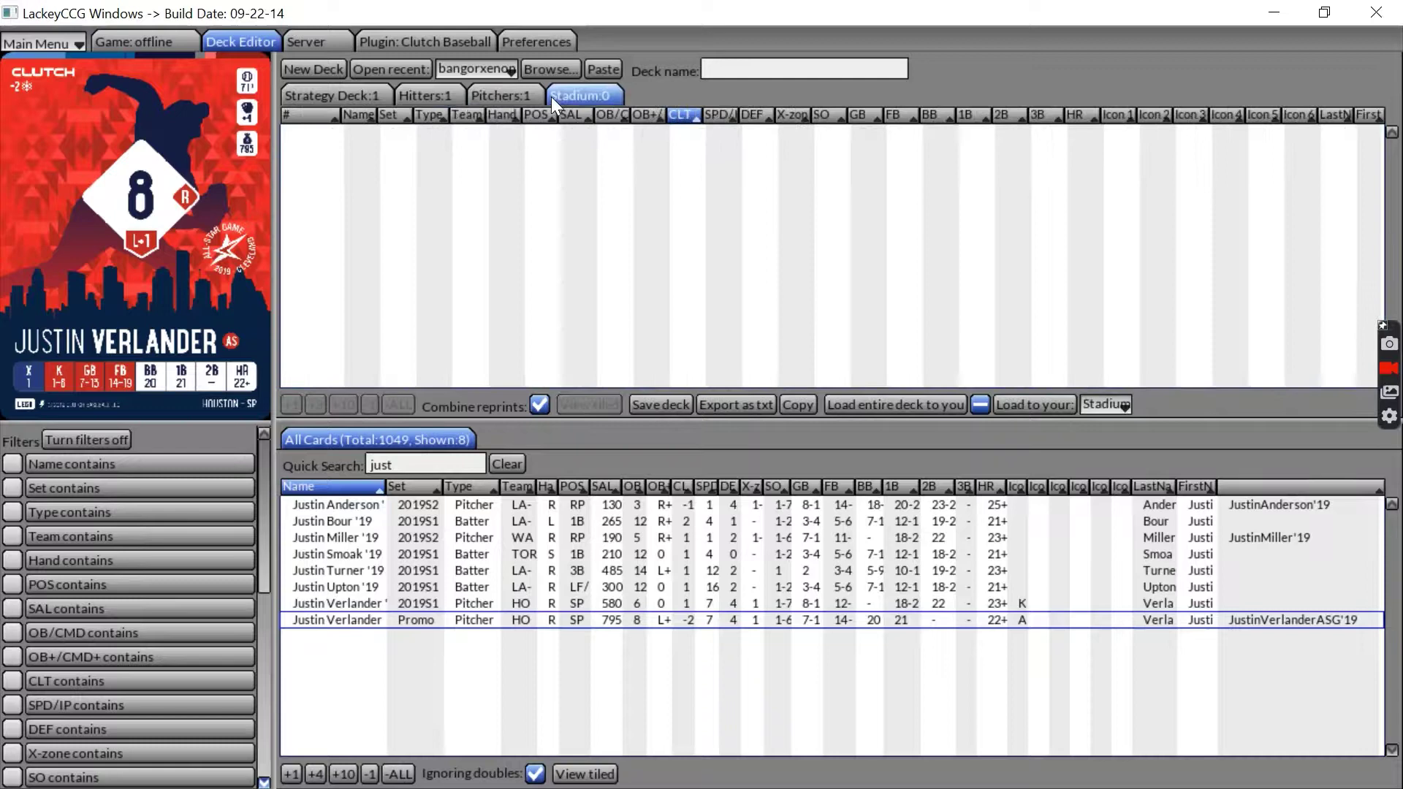
pyautogui.click(408, 470)
pyautogui.press('BackSpace')
pyautogui.press('BackSpace')
pyautogui.press('BackSpace')
pyautogui.press('BackSpace')
pyautogui.write('tam')
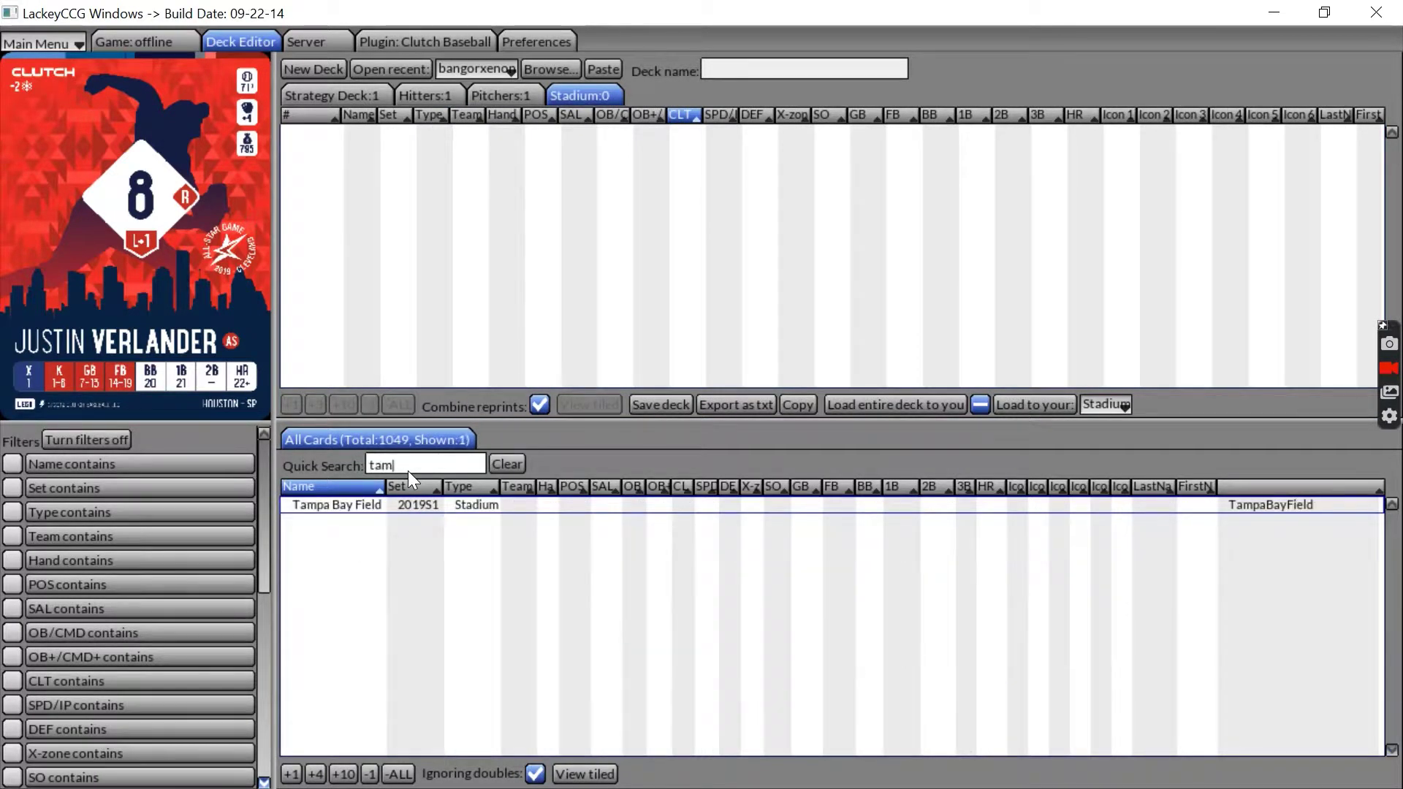
pyautogui.doubleClick(359, 511)
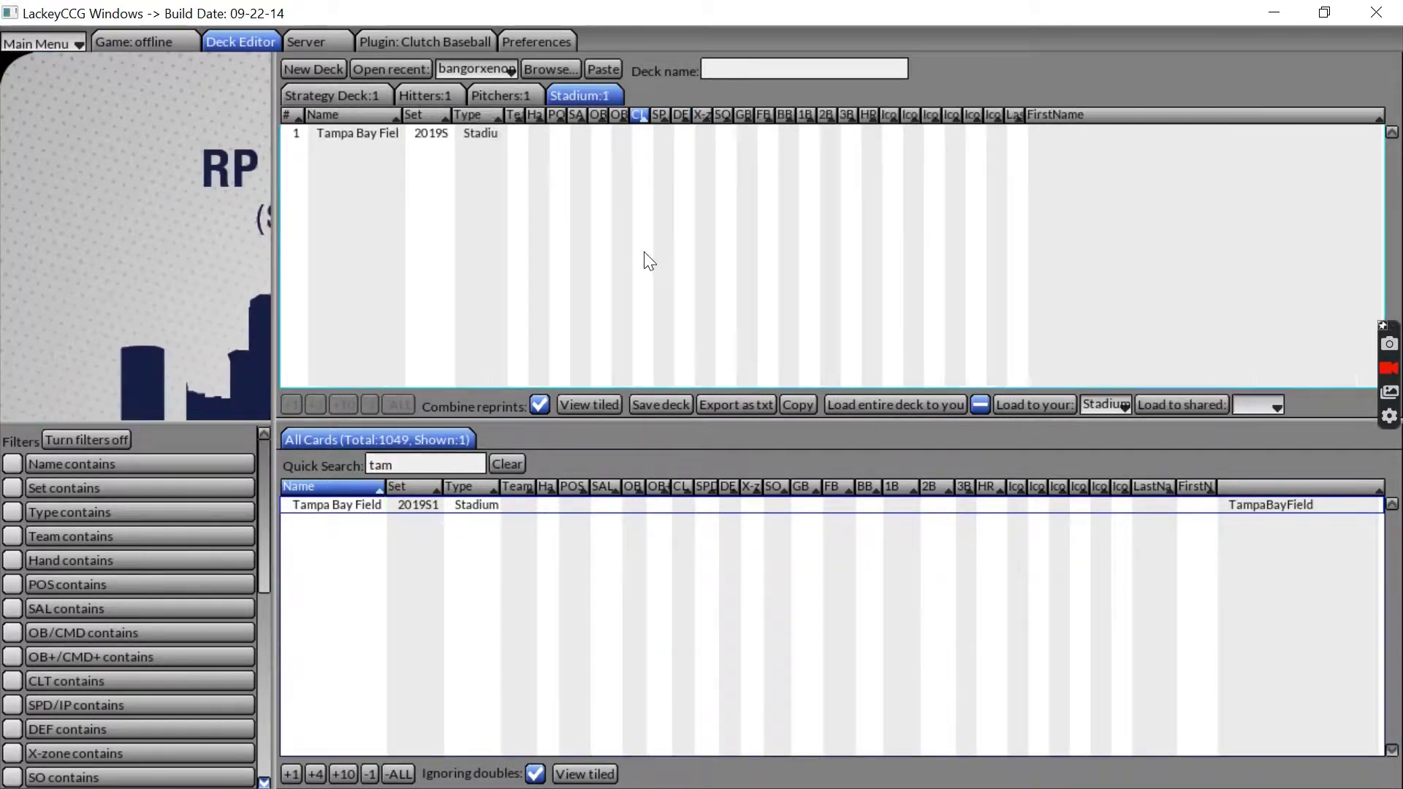
# - Review the cards in the deck's strategy, hitters, pitchers and stadium lists
pyautogui.click(323, 100)
pyautogui.click(415, 98)
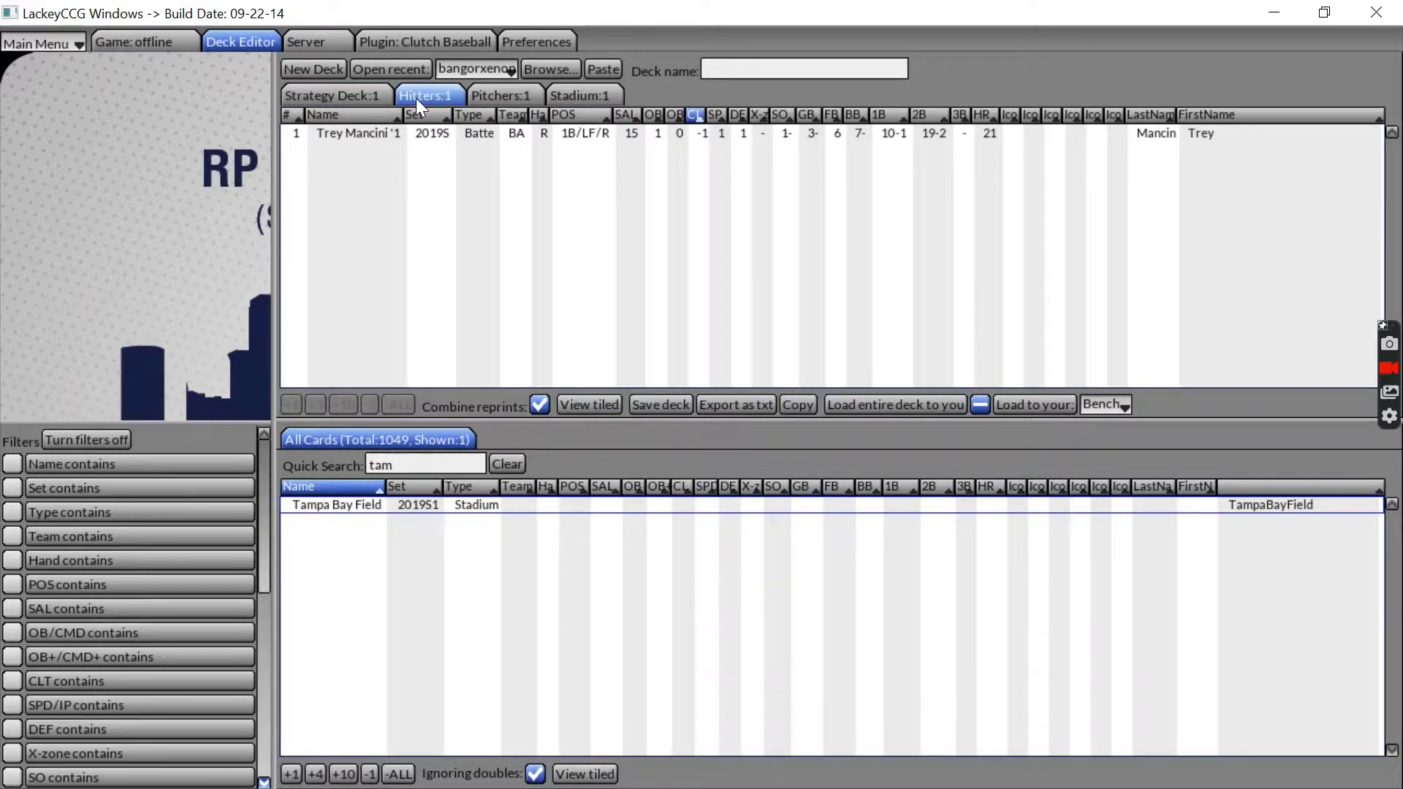
pyautogui.click(490, 95)
pyautogui.click(433, 95)
pyautogui.click(476, 95)
pyautogui.click(432, 95)
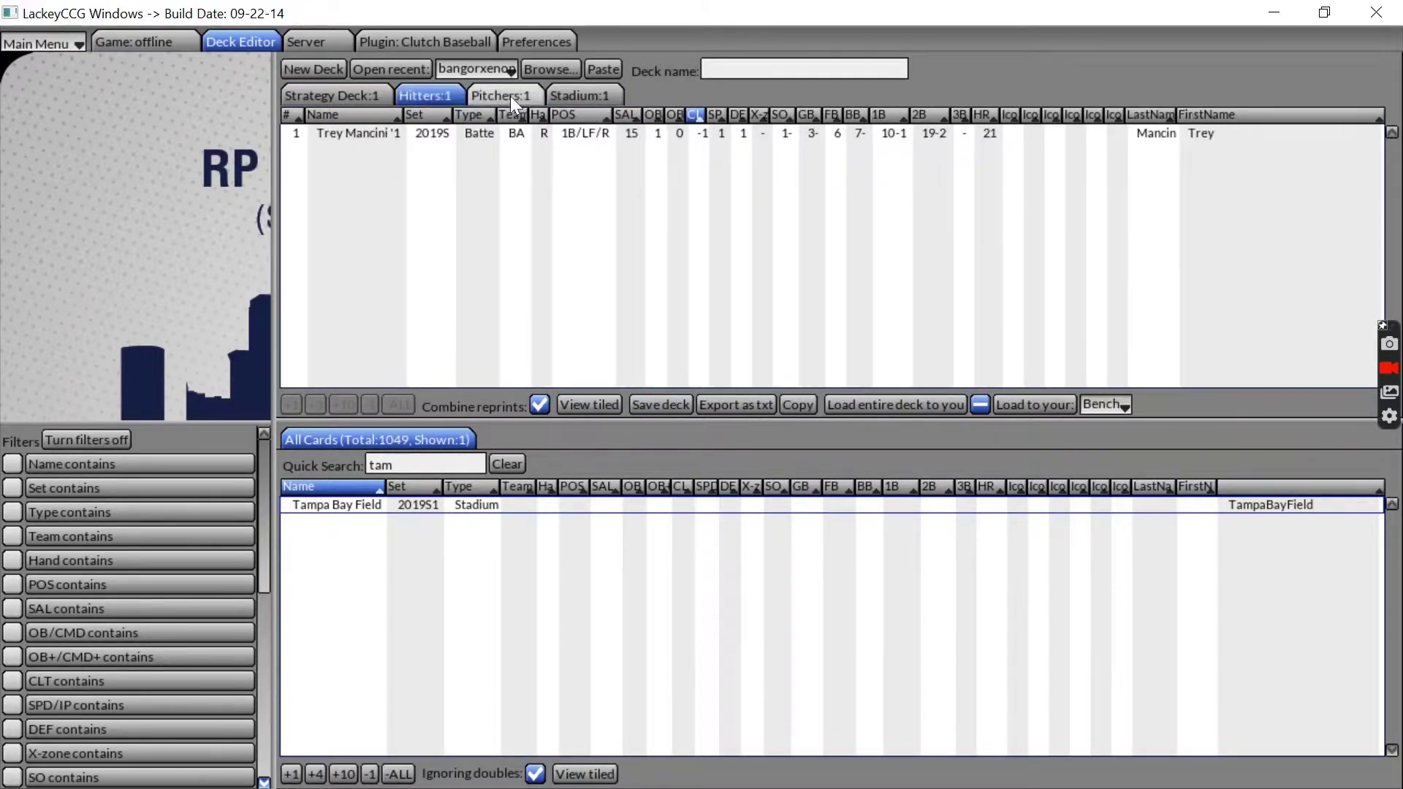
pyautogui.click(554, 98)
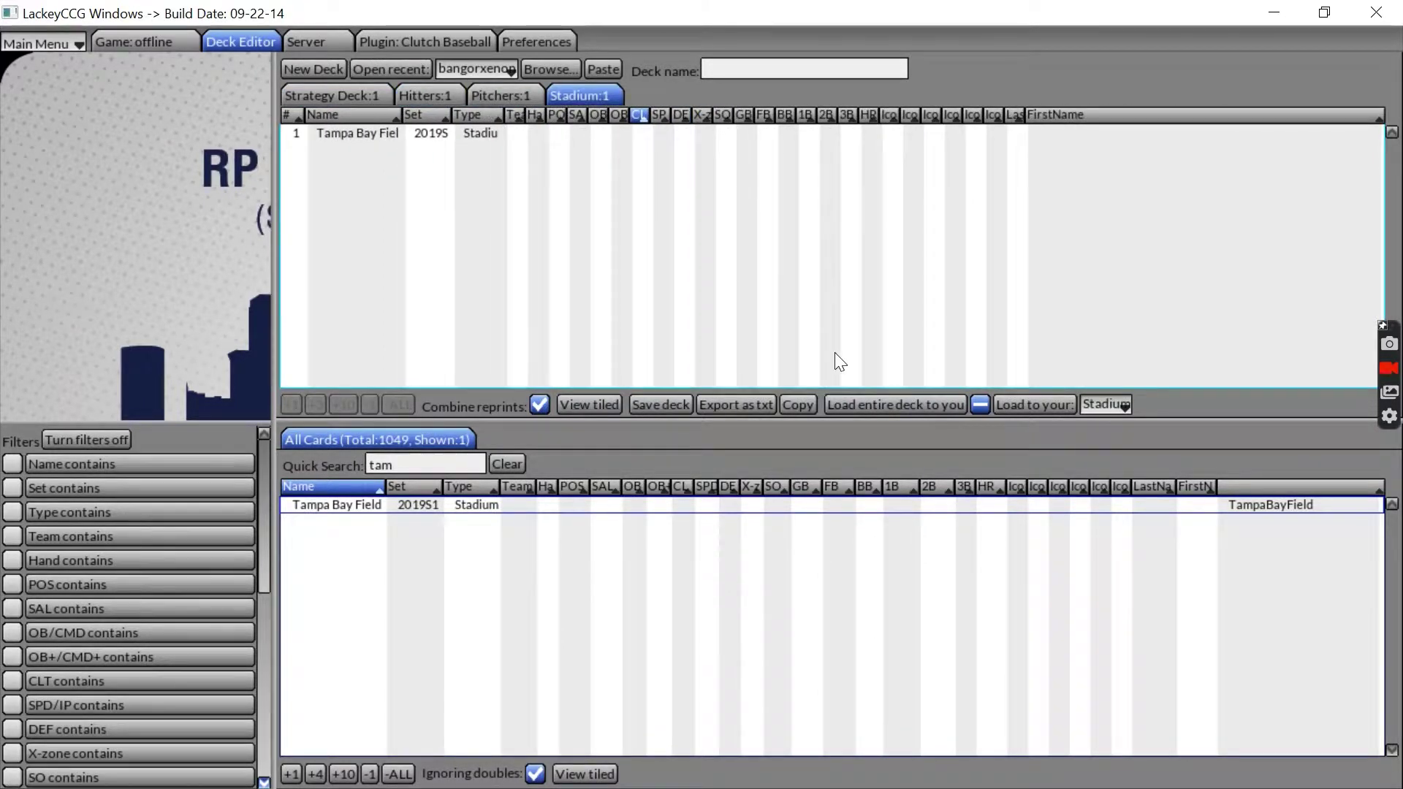
# - Name the deck "testdeck" and save it
pyautogui.click(772, 70)
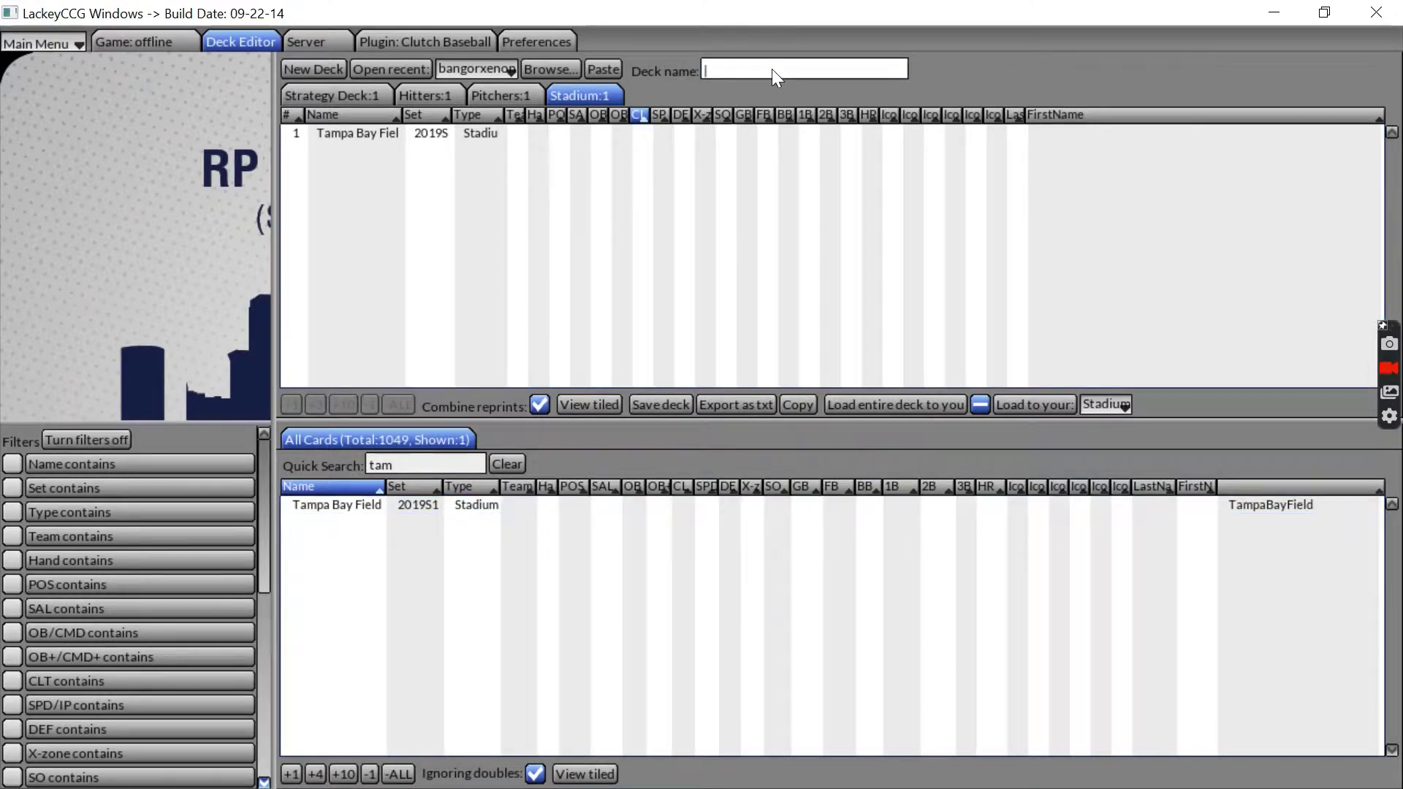
pyautogui.write('testdeck')
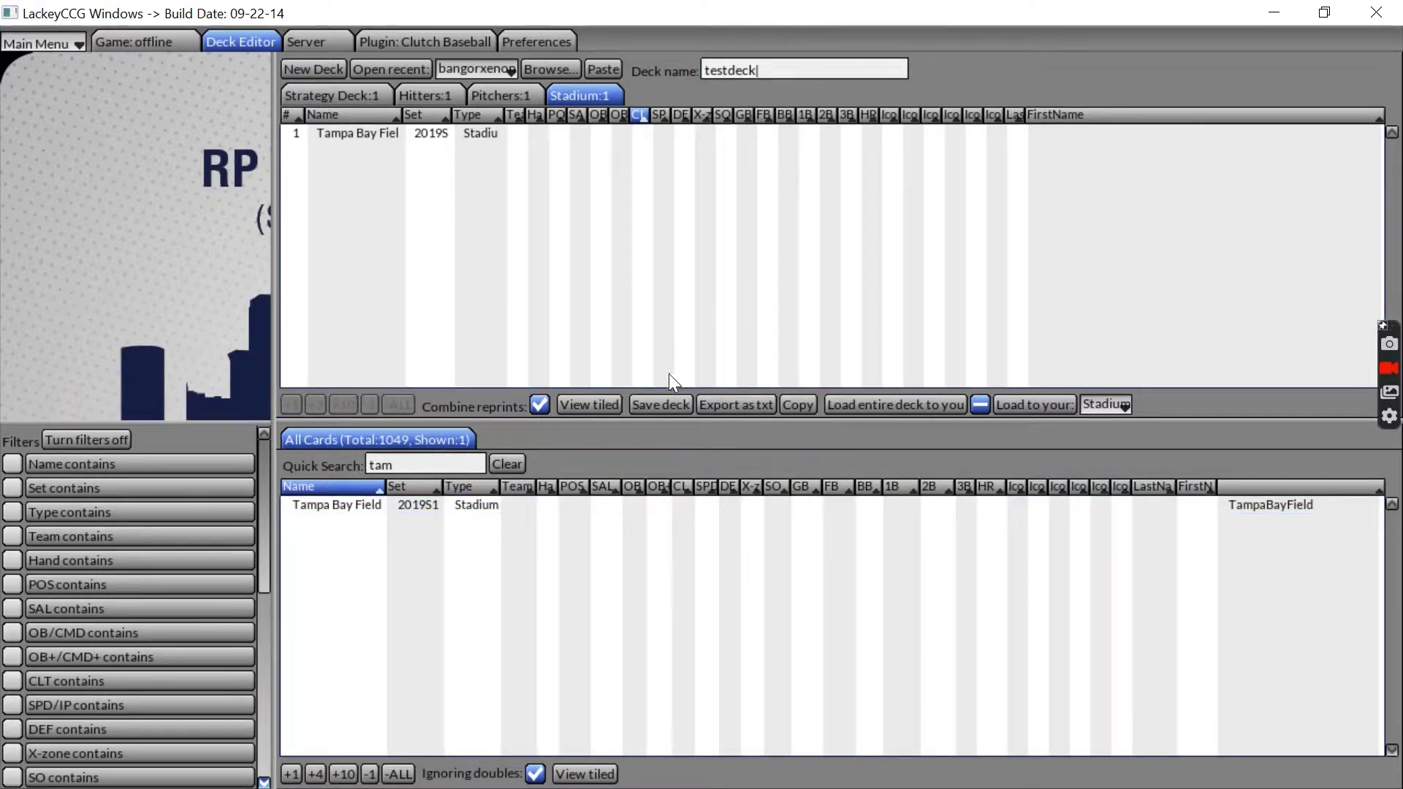
pyautogui.click(670, 401)
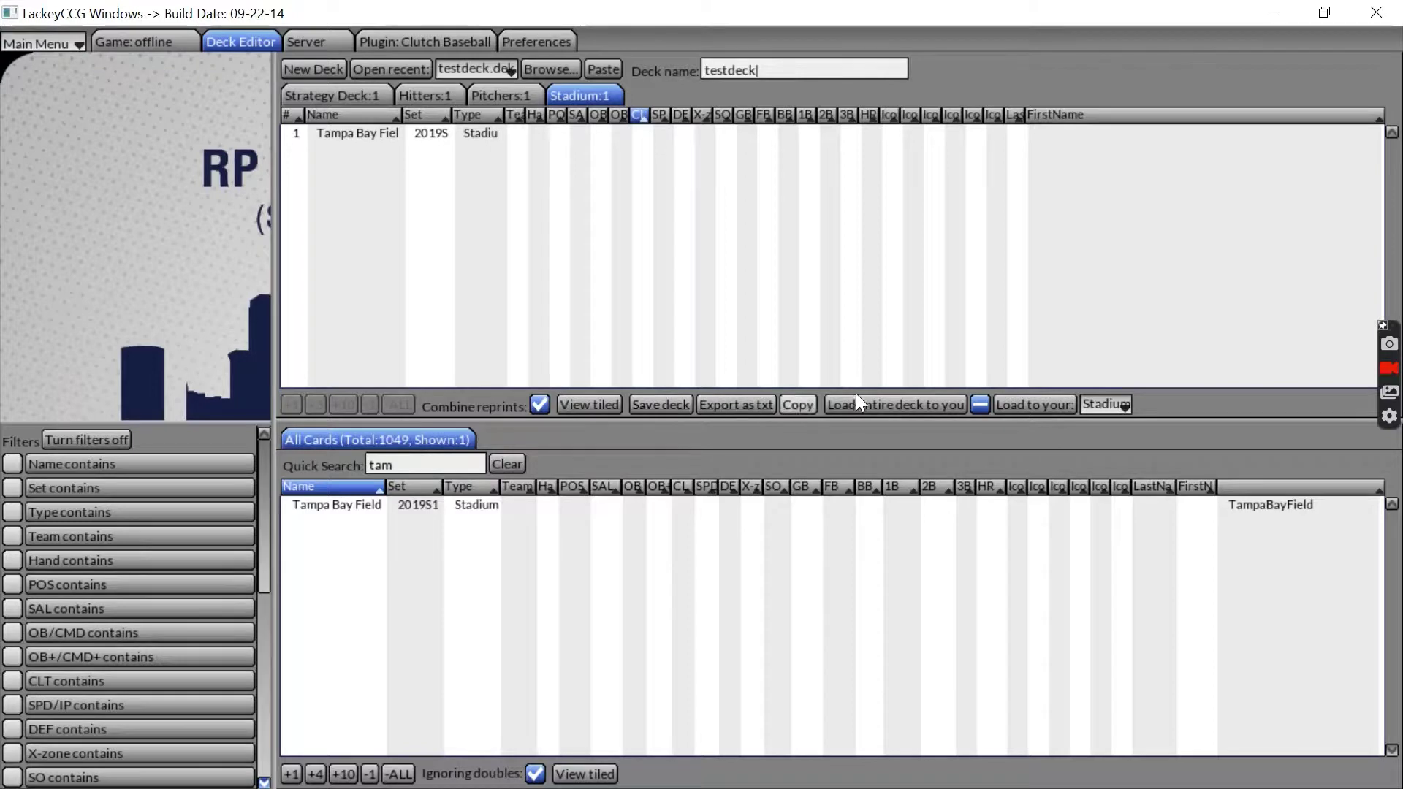
# - Load the entire test deck into the game and show the cards in the deck pile
pyautogui.click(910, 406)
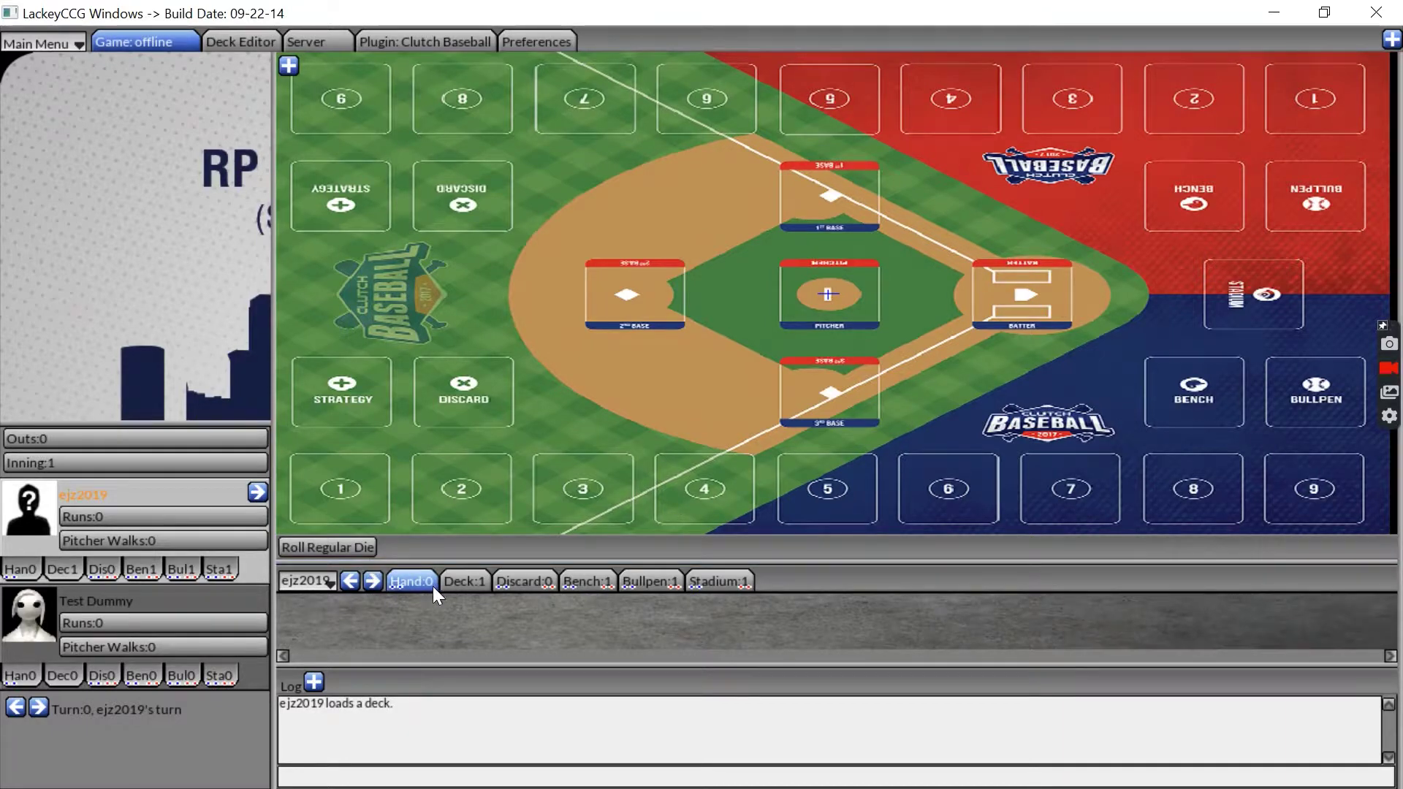
pyautogui.click(462, 584)
pyautogui.moveTo(285, 627)
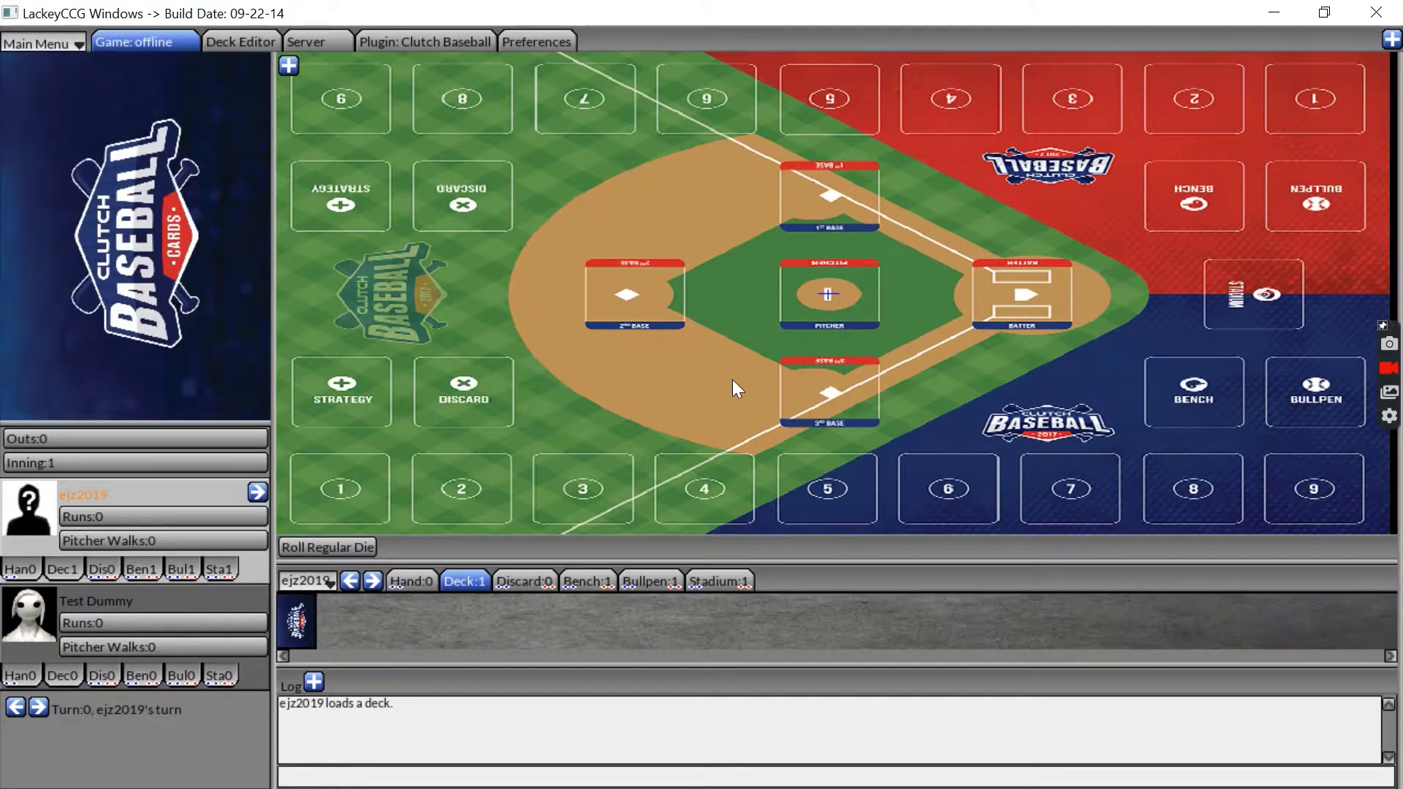
# - Draw a card from the deck and play Cold-Blooded from the hand onto lineup spot 3 on the table
pyautogui.hotkey('ctrl', 'd')
pyautogui.click(420, 581)
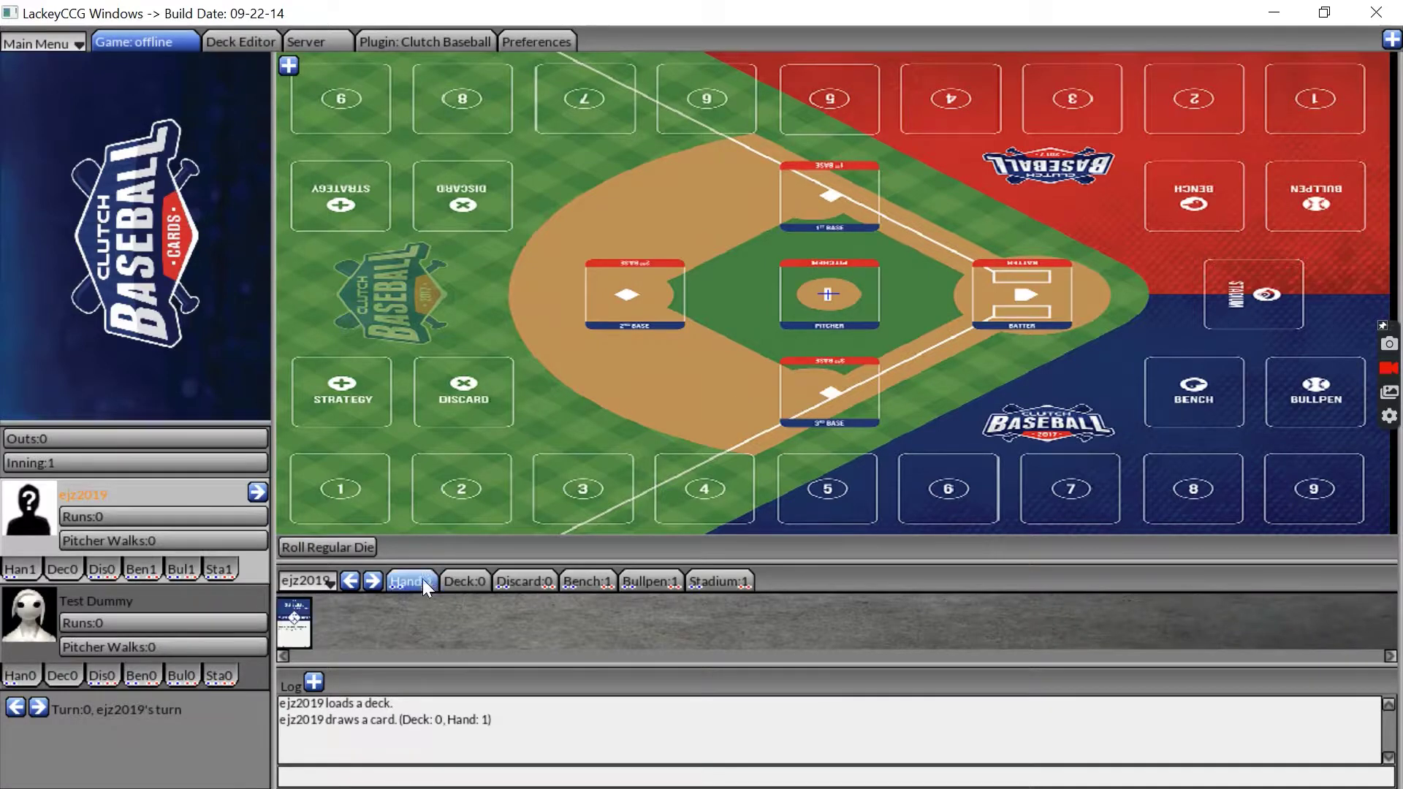
pyautogui.moveTo(292, 612)
pyautogui.moveTo(292, 612); pyautogui.dragTo(595, 468)
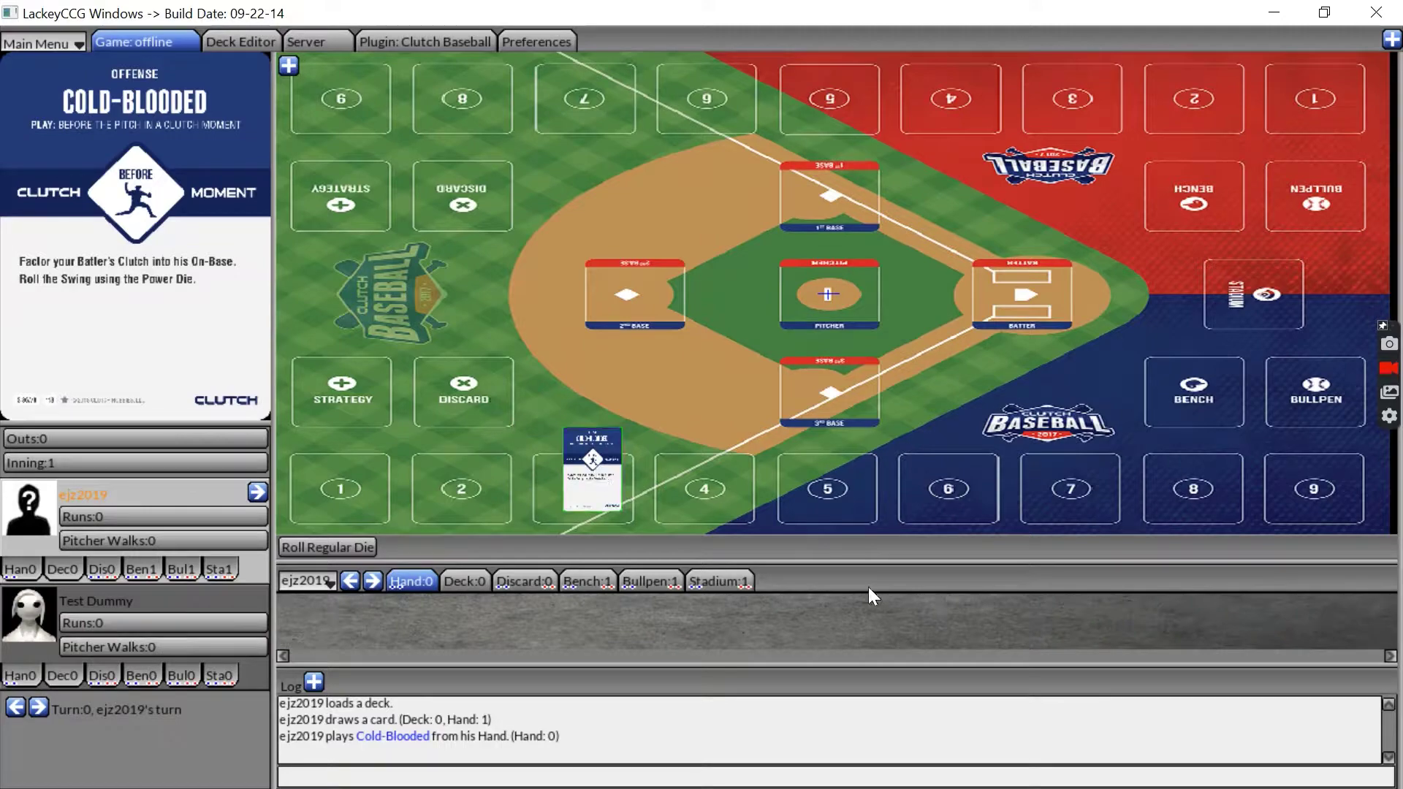
# - Enlarge the table and hand areas, and scale the cards on the table to 140%
pyautogui.moveTo(822, 562); pyautogui.dragTo(823, 588)
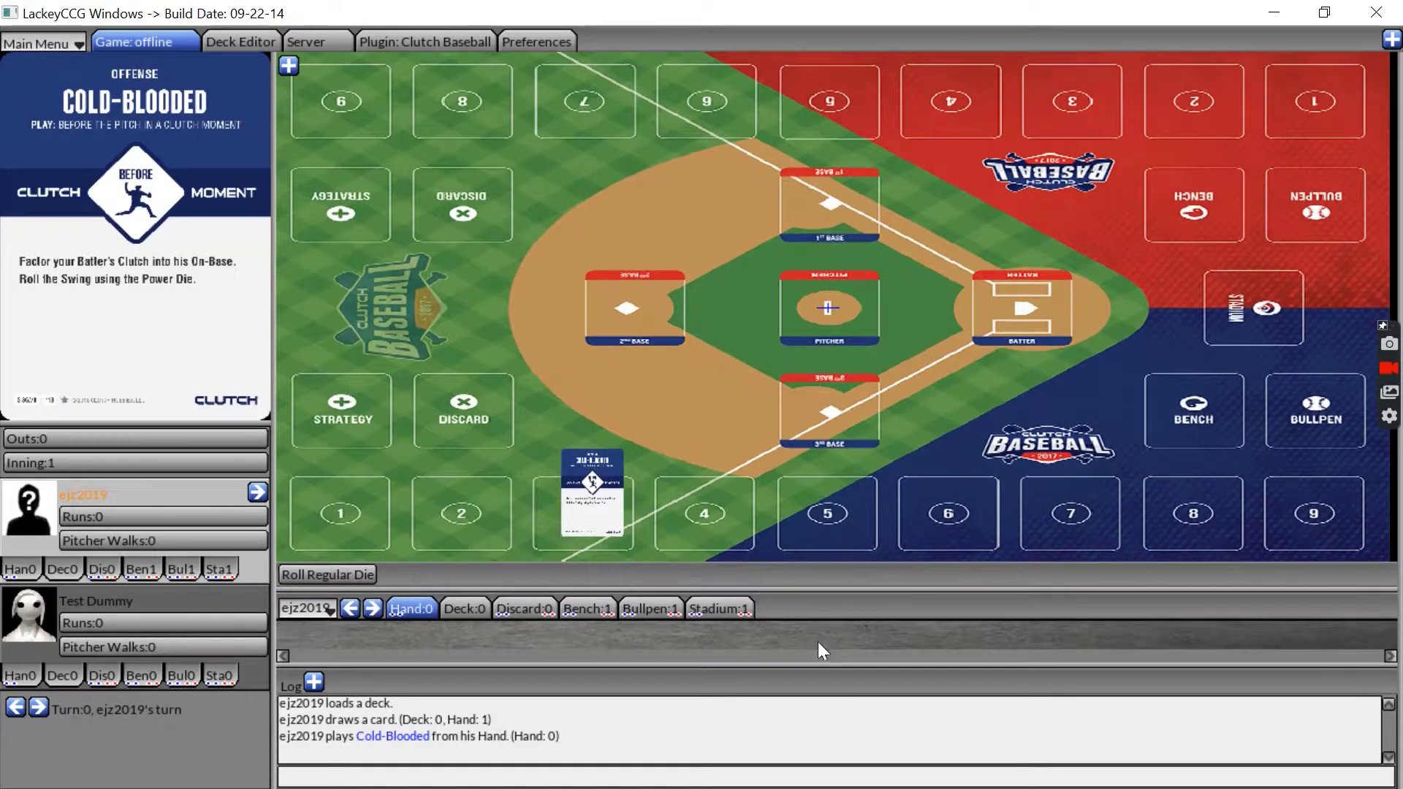
pyautogui.moveTo(823, 669); pyautogui.dragTo(825, 686)
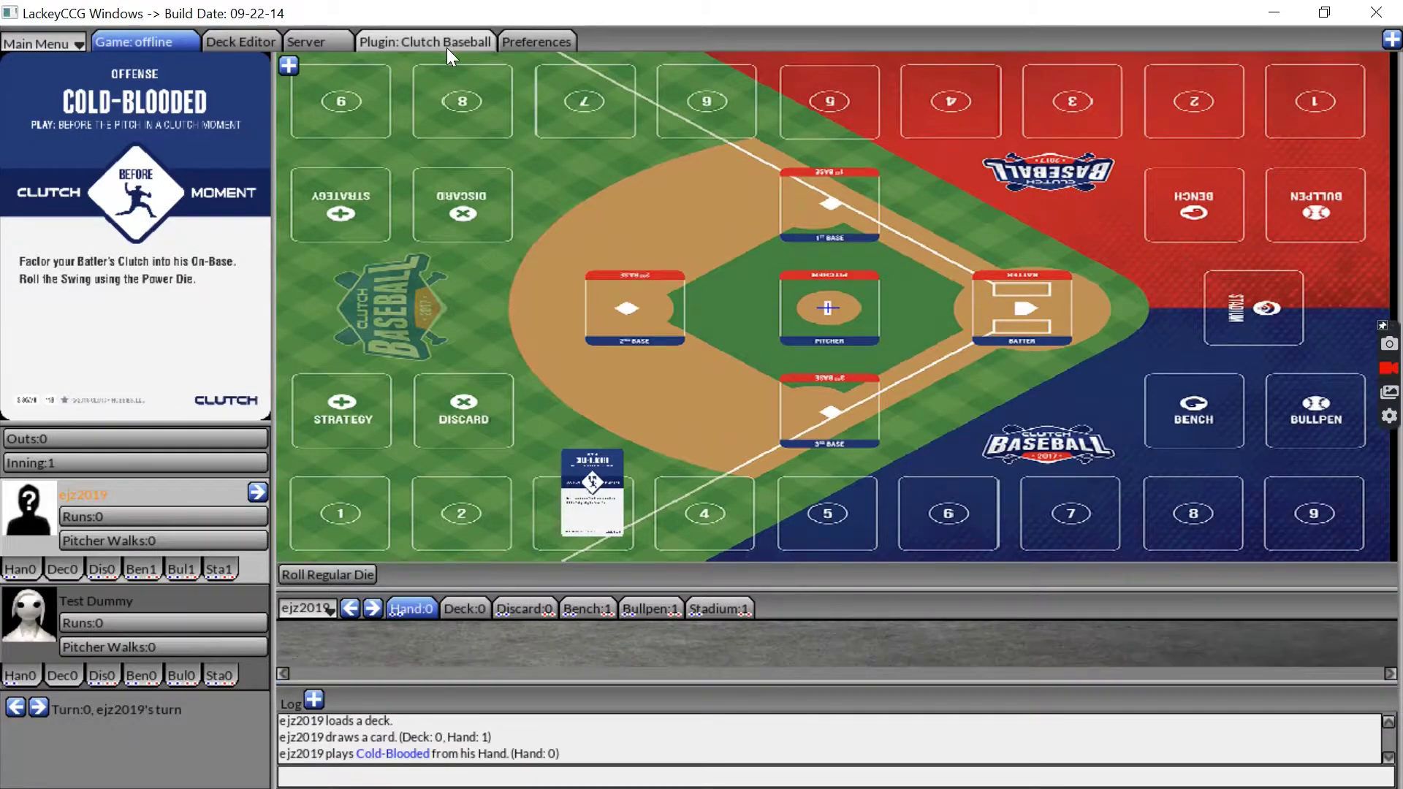
pyautogui.click(290, 67)
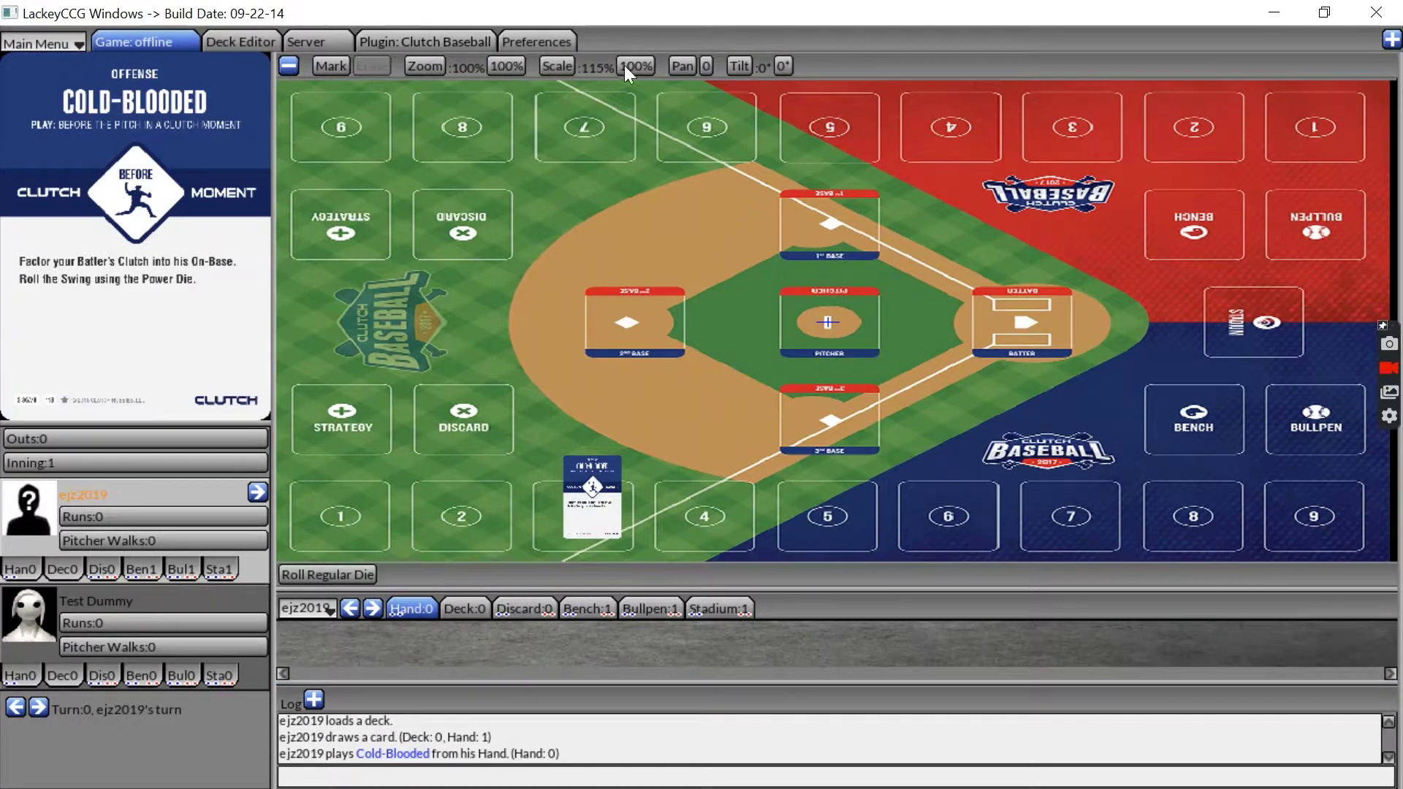
pyautogui.click(562, 65)
pyautogui.moveTo(696, 273); pyautogui.dragTo(727, 230)
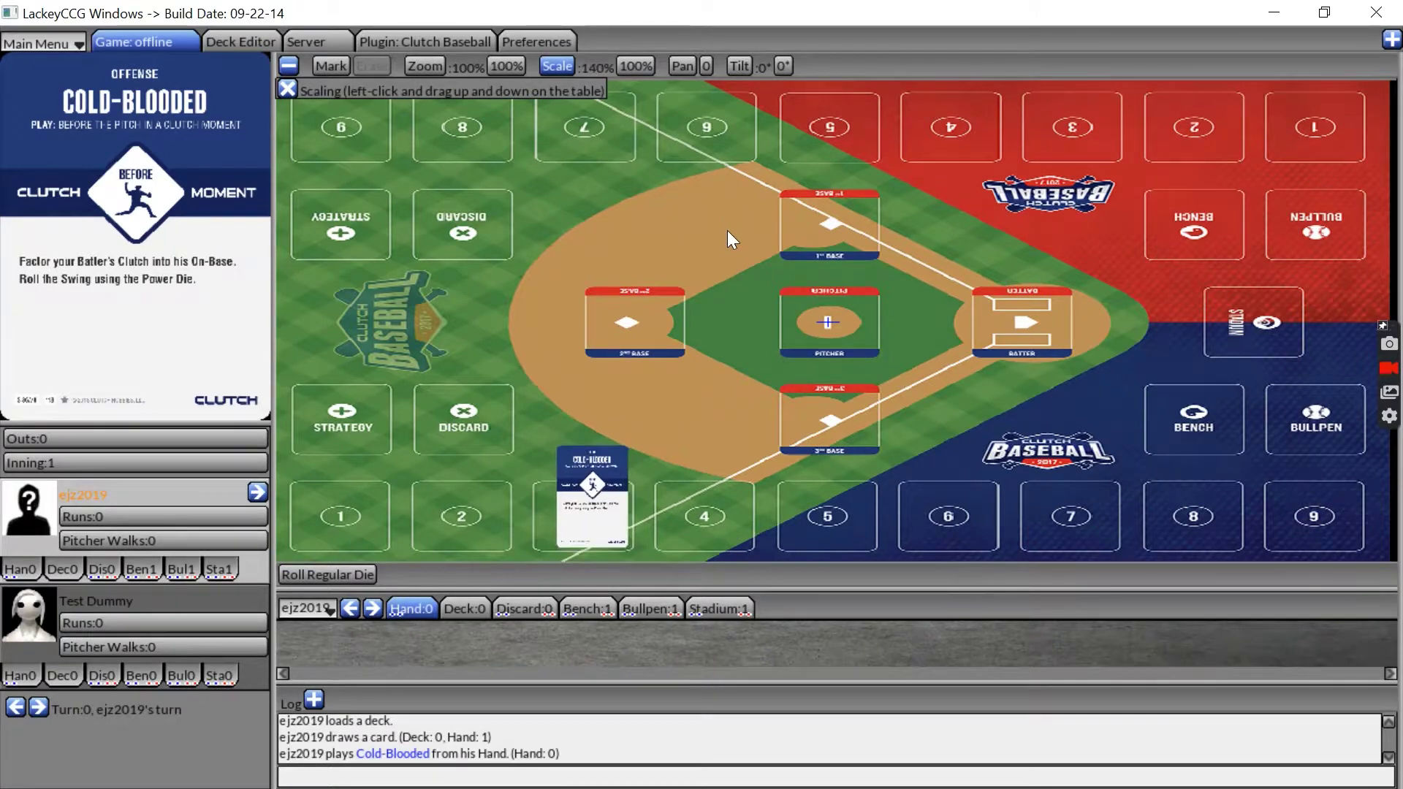
pyautogui.click(559, 66)
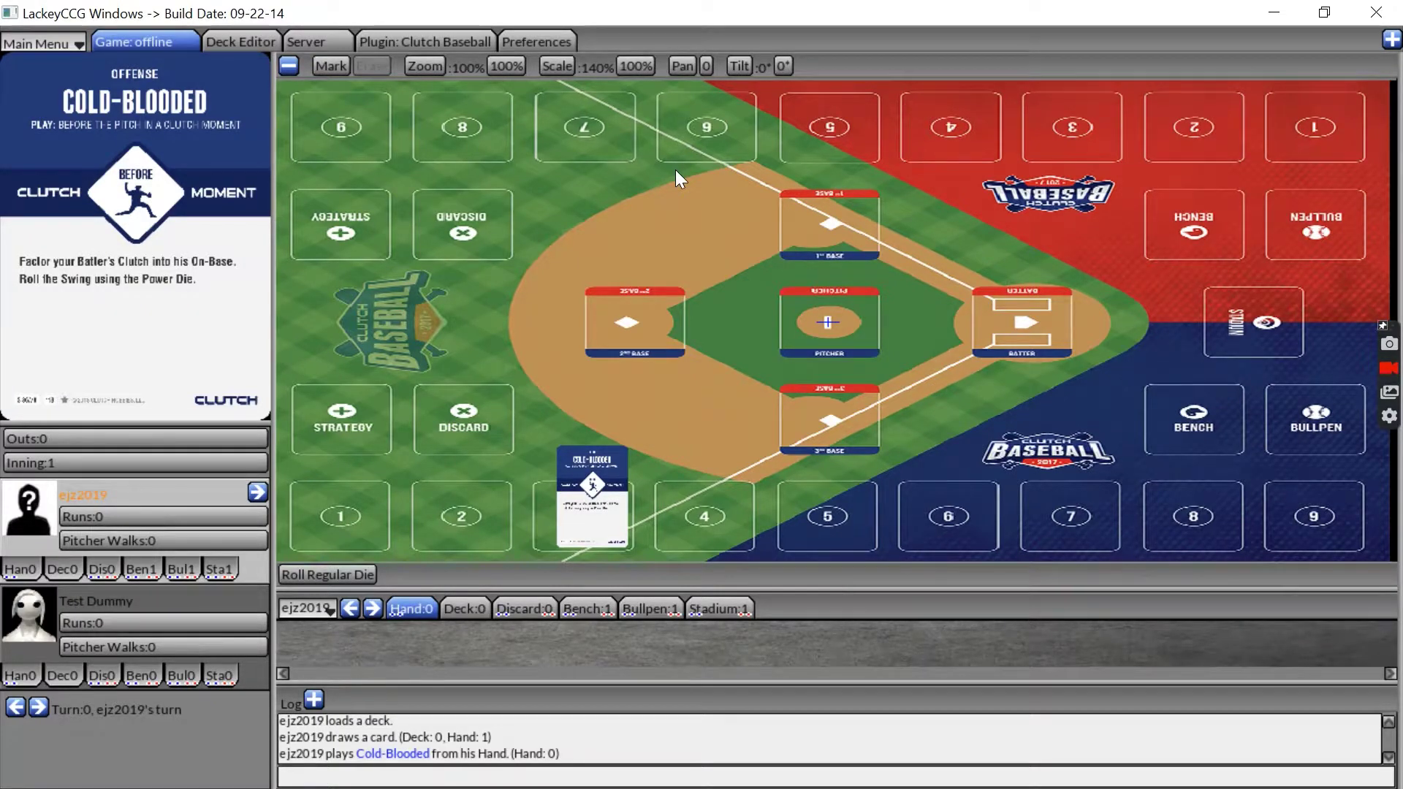
# - Try zooming the table out to 50% and tilting it, resetting the zoom to 100% and the tilt to 0°
pyautogui.click(429, 66)
pyautogui.moveTo(597, 209); pyautogui.dragTo(647, 383)
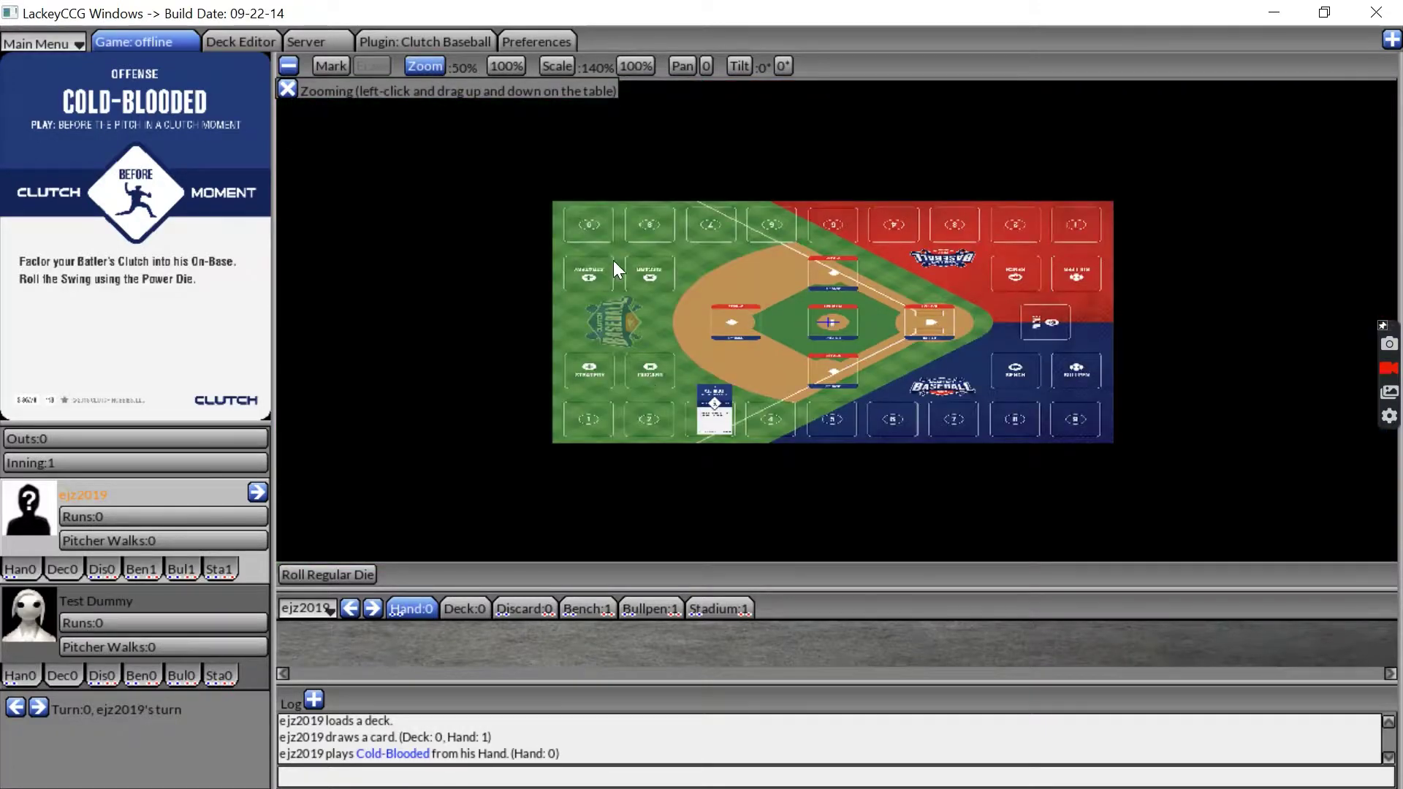
pyautogui.click(507, 66)
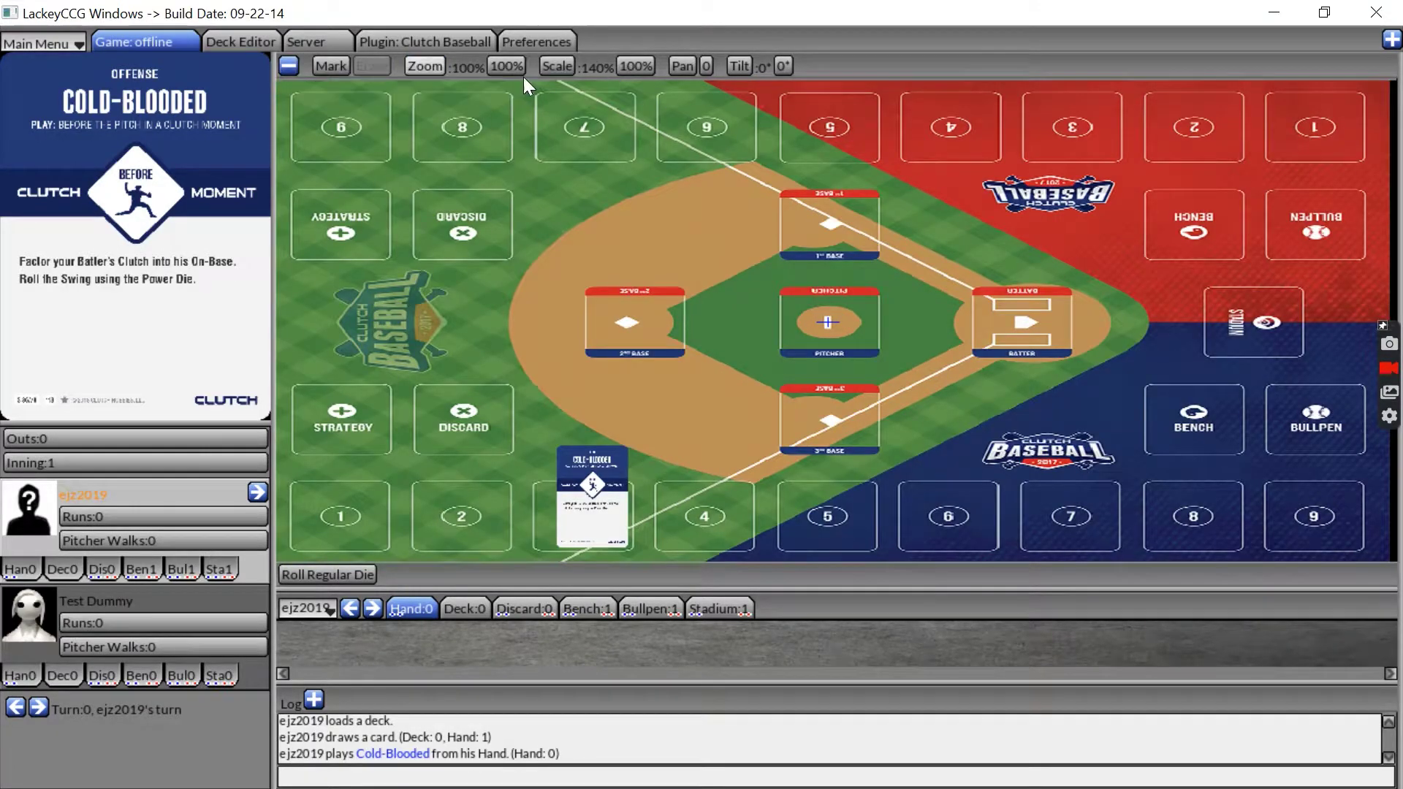
pyautogui.click(782, 66)
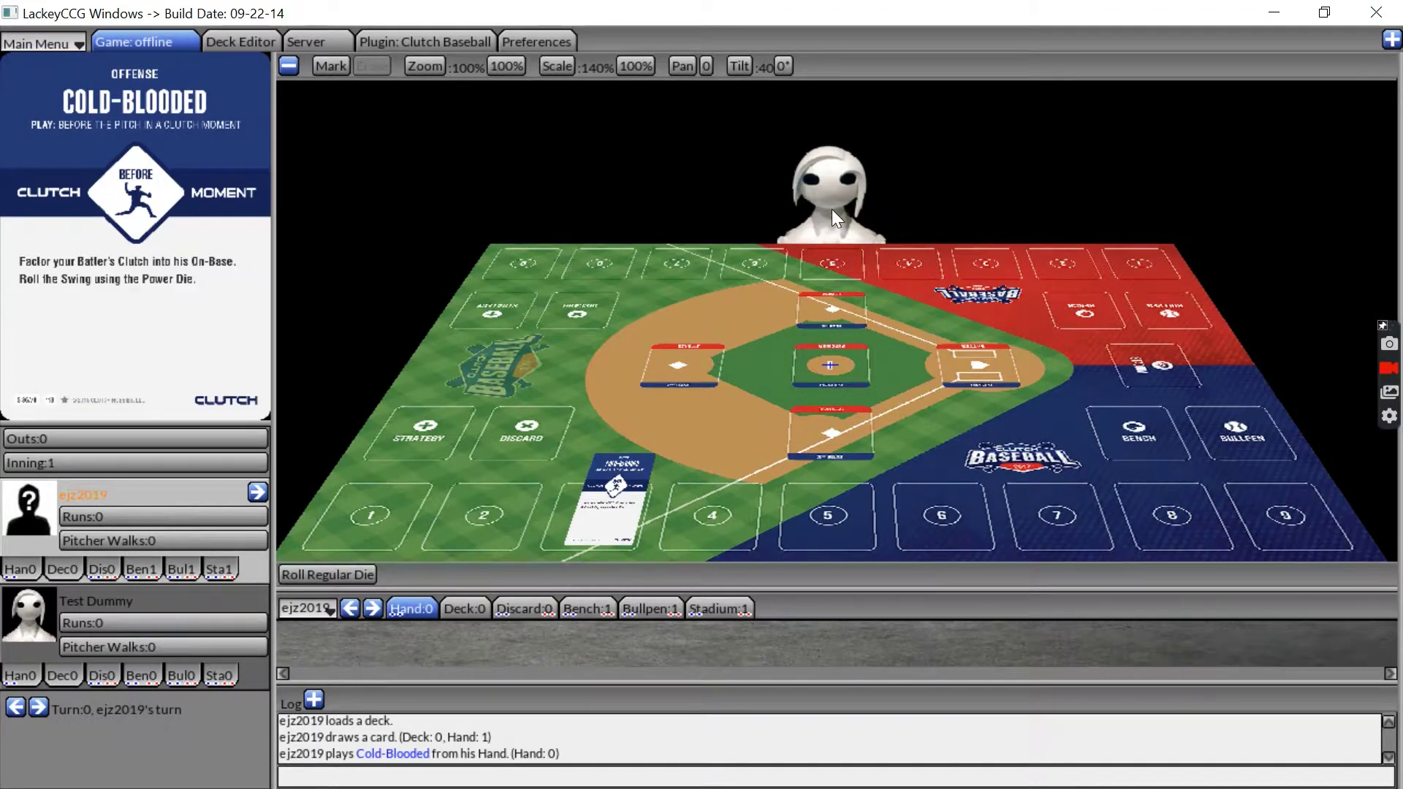
pyautogui.click(782, 66)
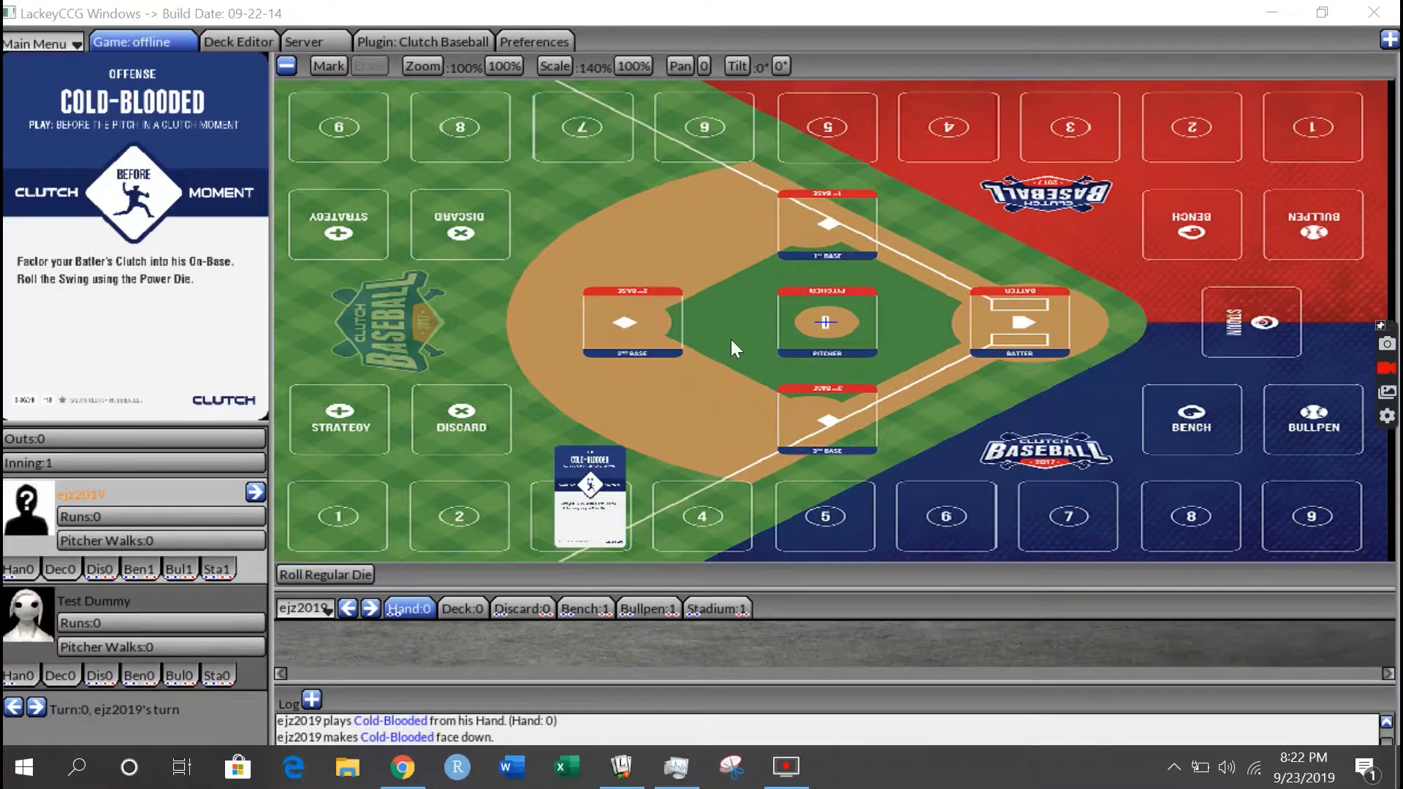
# - Turn the Cold-Blooded card on the table face down and face up again
pyautogui.doubleClick(557, 495)
pyautogui.rightClick(563, 491)
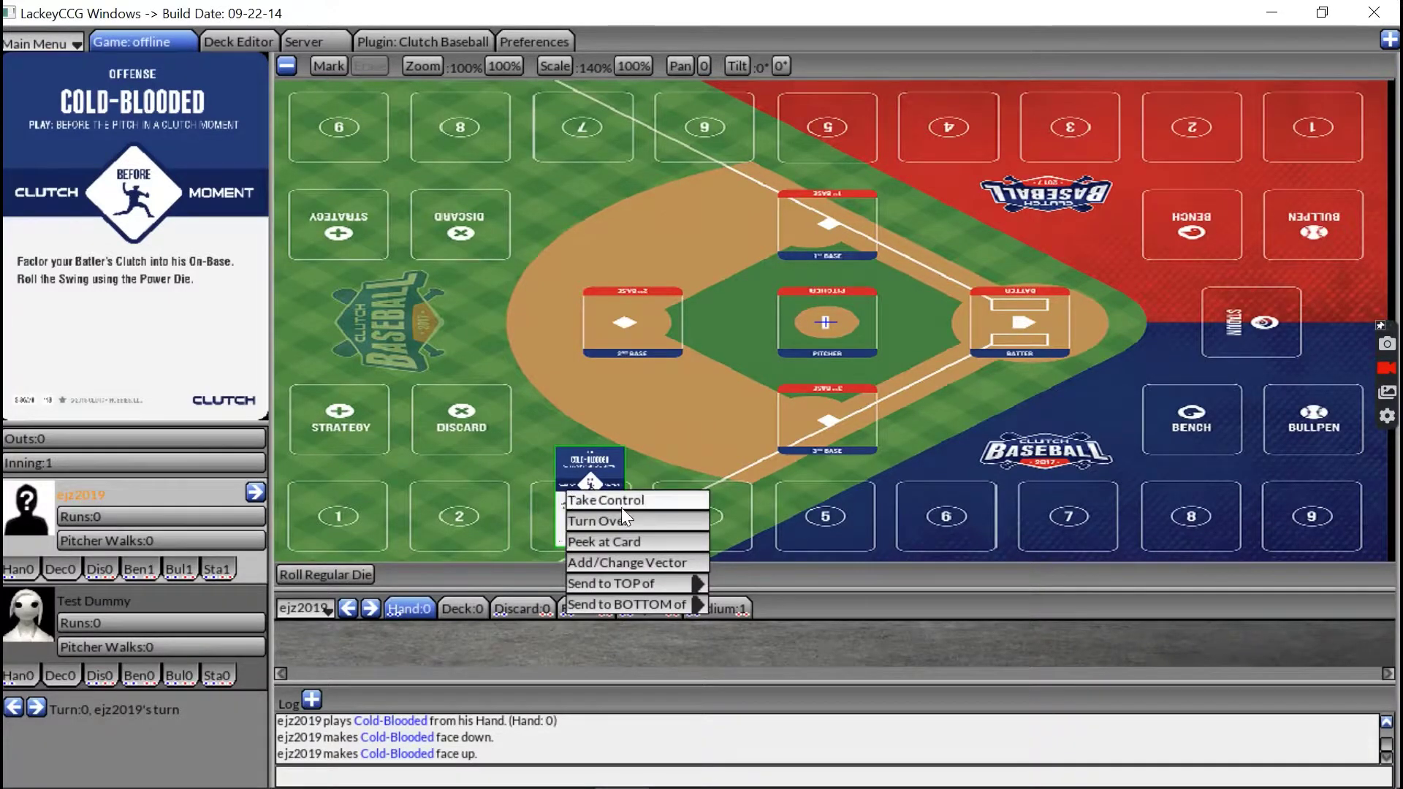
pyautogui.rightClick(598, 475)
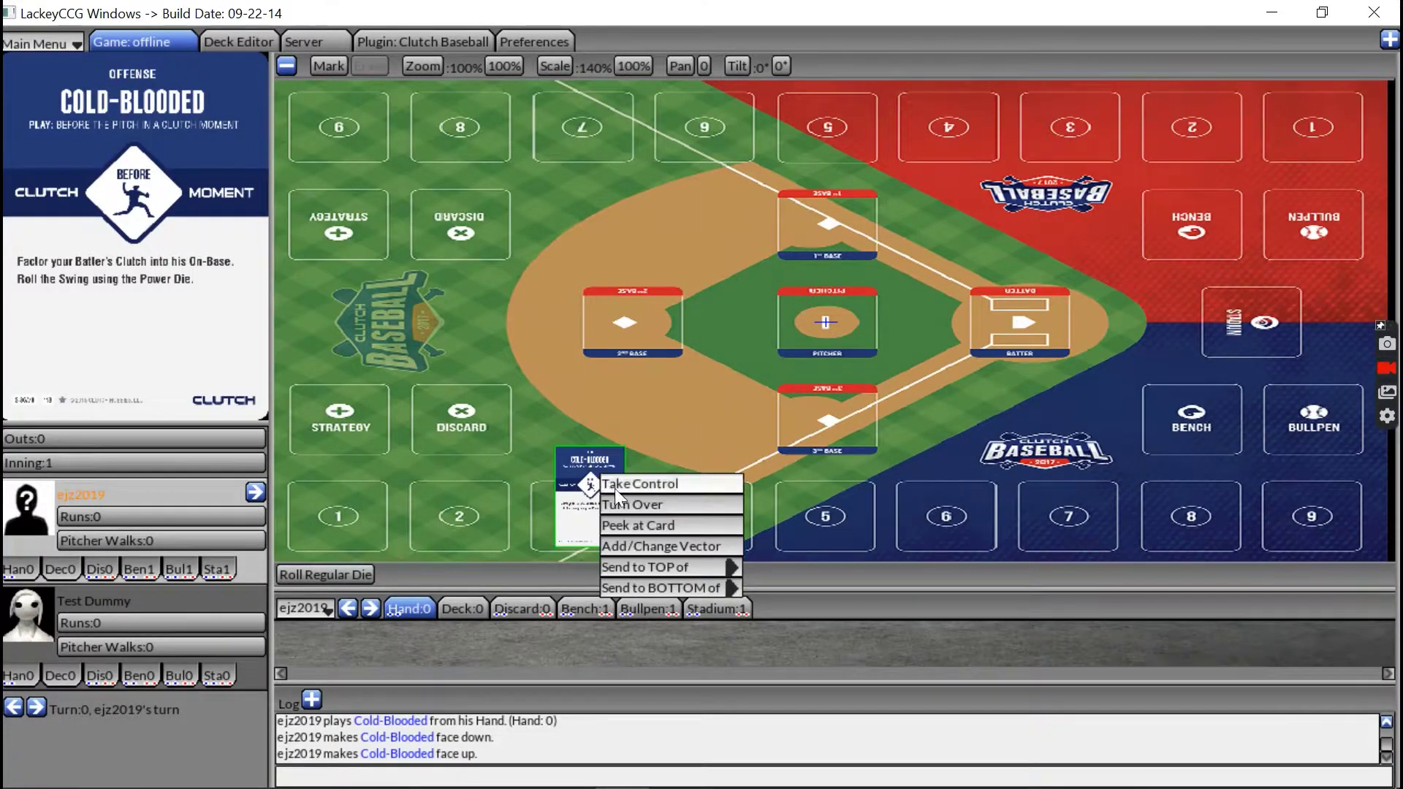
pyautogui.click(627, 504)
pyautogui.rightClick(628, 504)
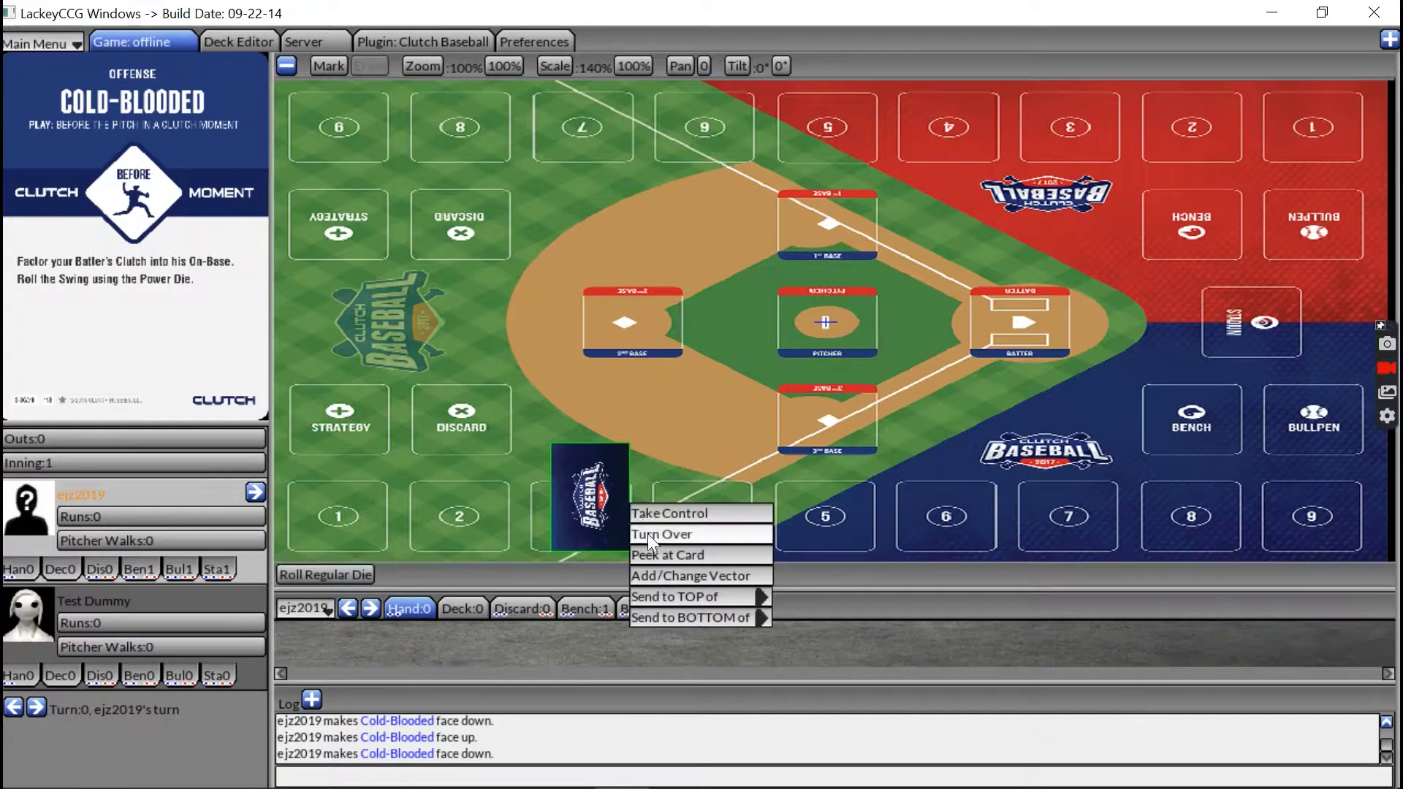
pyautogui.click(648, 533)
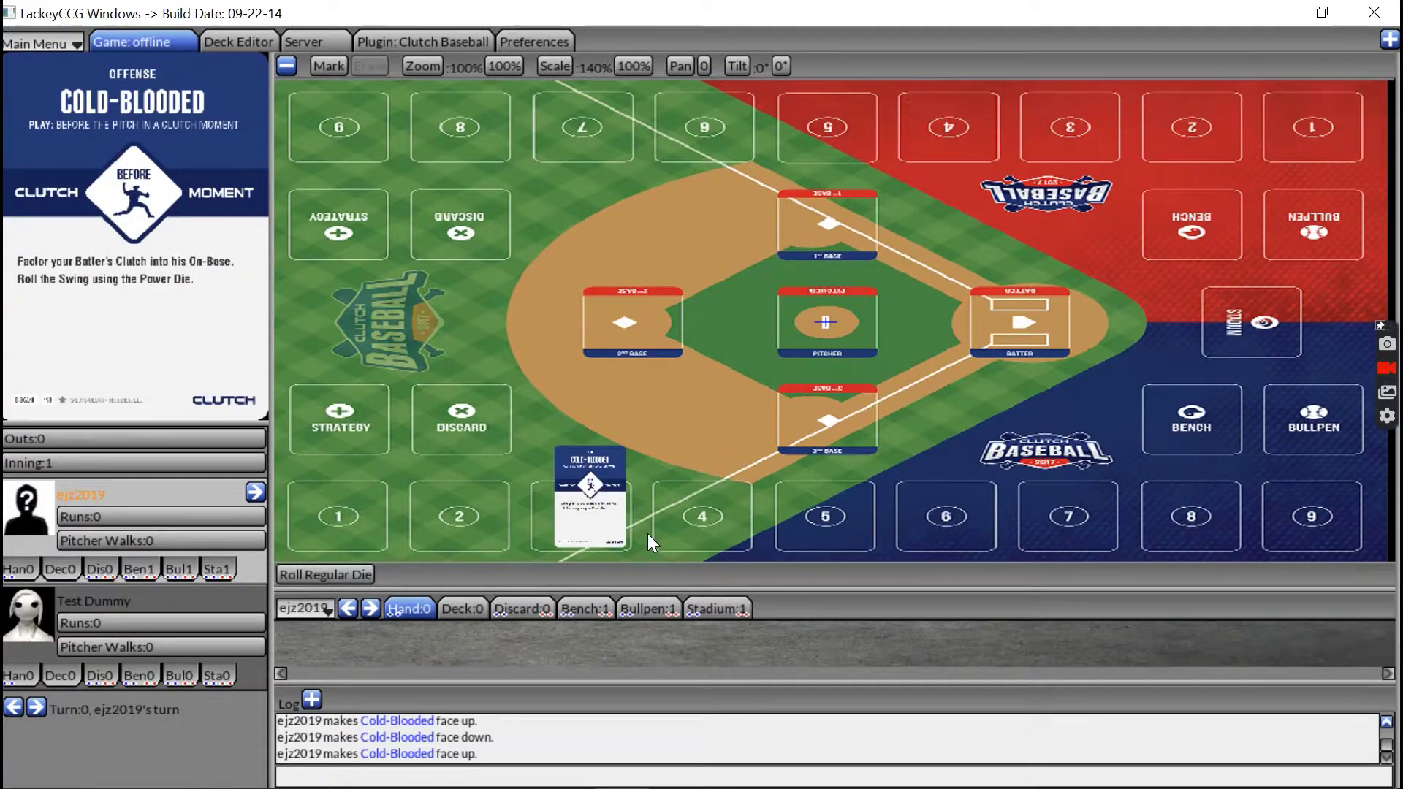
# - Move Cold-Blooded from the table to the discard pile, and from there to the top of the deck
pyautogui.moveTo(599, 502); pyautogui.dragTo(523, 610)
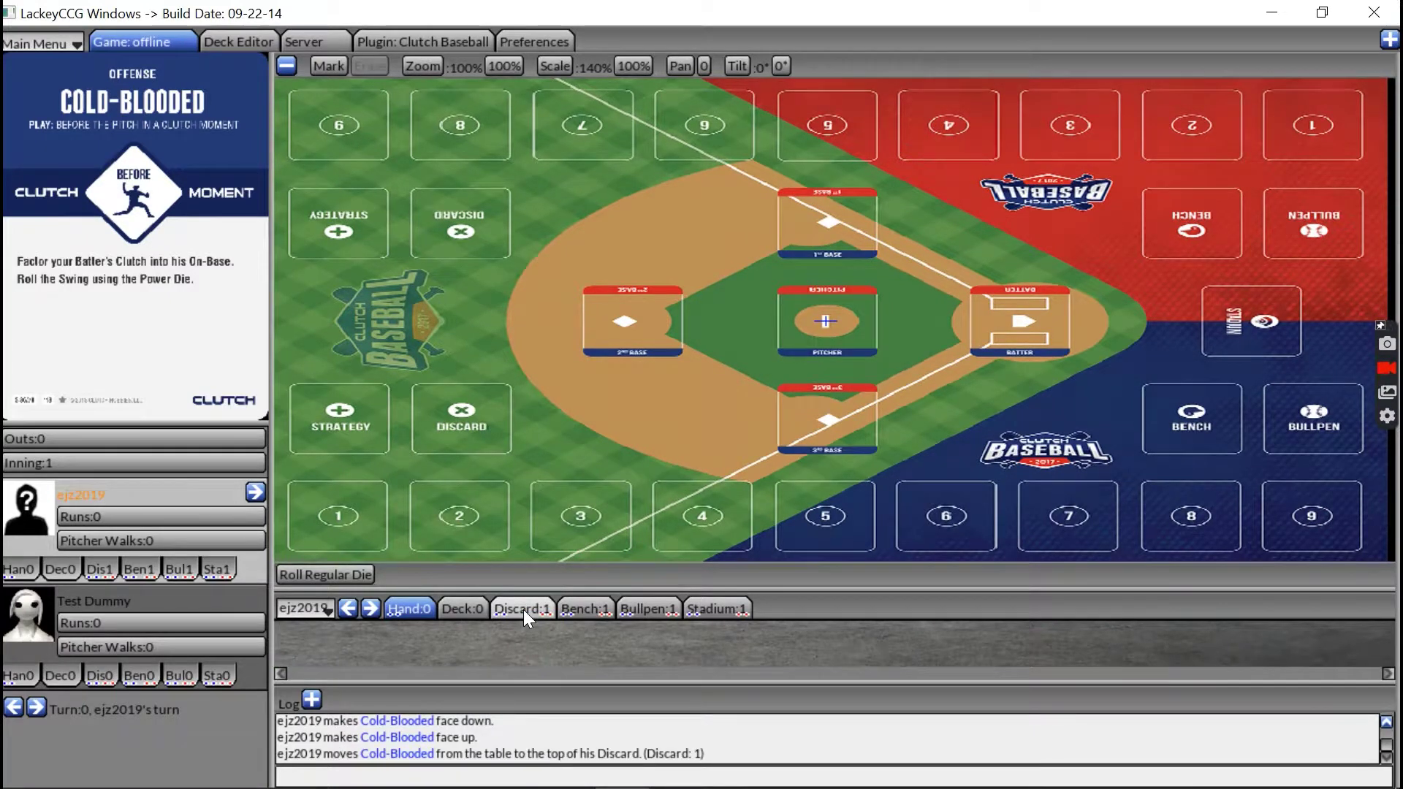
pyautogui.click(515, 608)
pyautogui.moveTo(286, 654); pyautogui.dragTo(460, 608)
# - Draw Cold-Blooded back into the hand and play Trey Mancini '19 from the bench onto lineup spot 2
pyautogui.click(418, 608)
pyautogui.hotkey('ctrl', 'd')
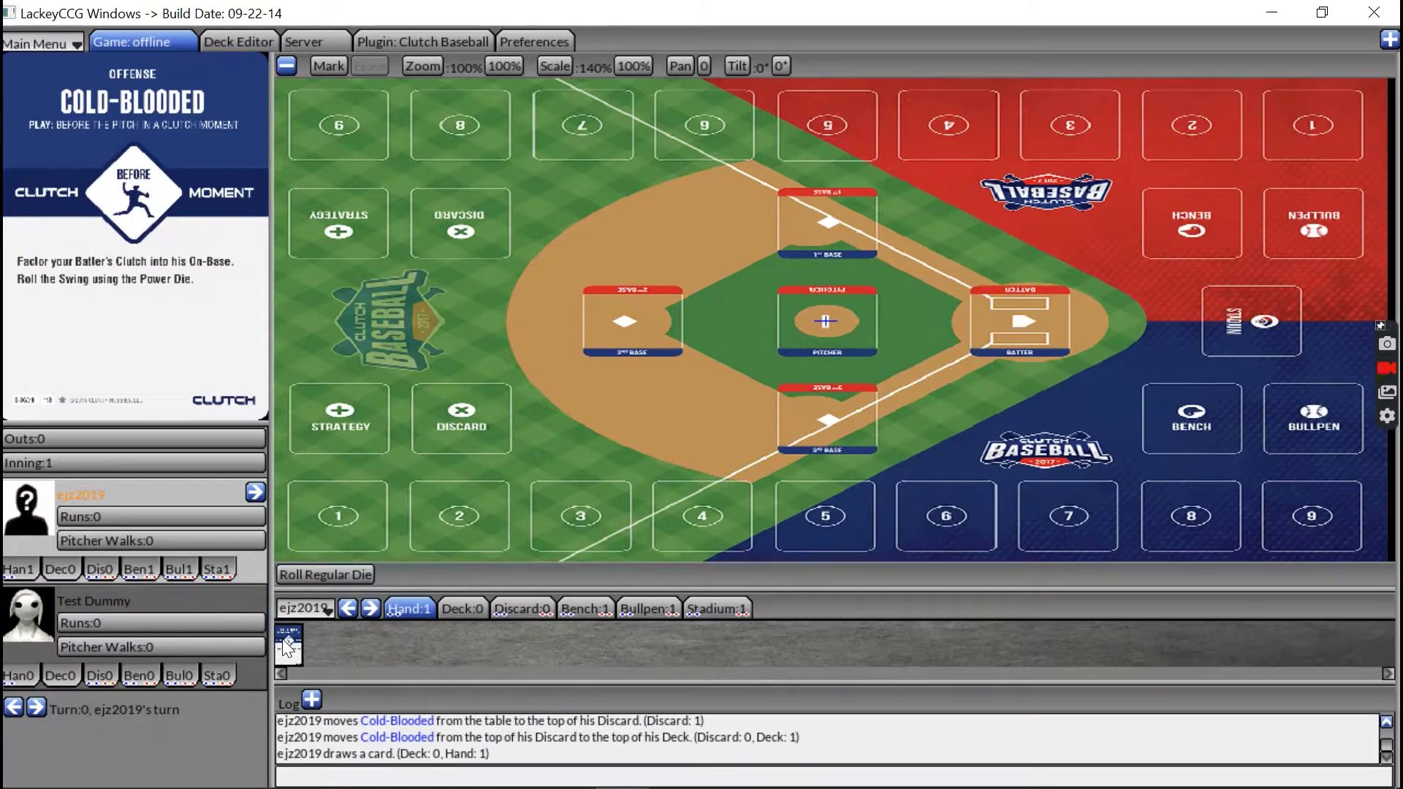
pyautogui.moveTo(277, 639); pyautogui.dragTo(467, 516)
pyautogui.click(583, 608)
pyautogui.click(391, 608)
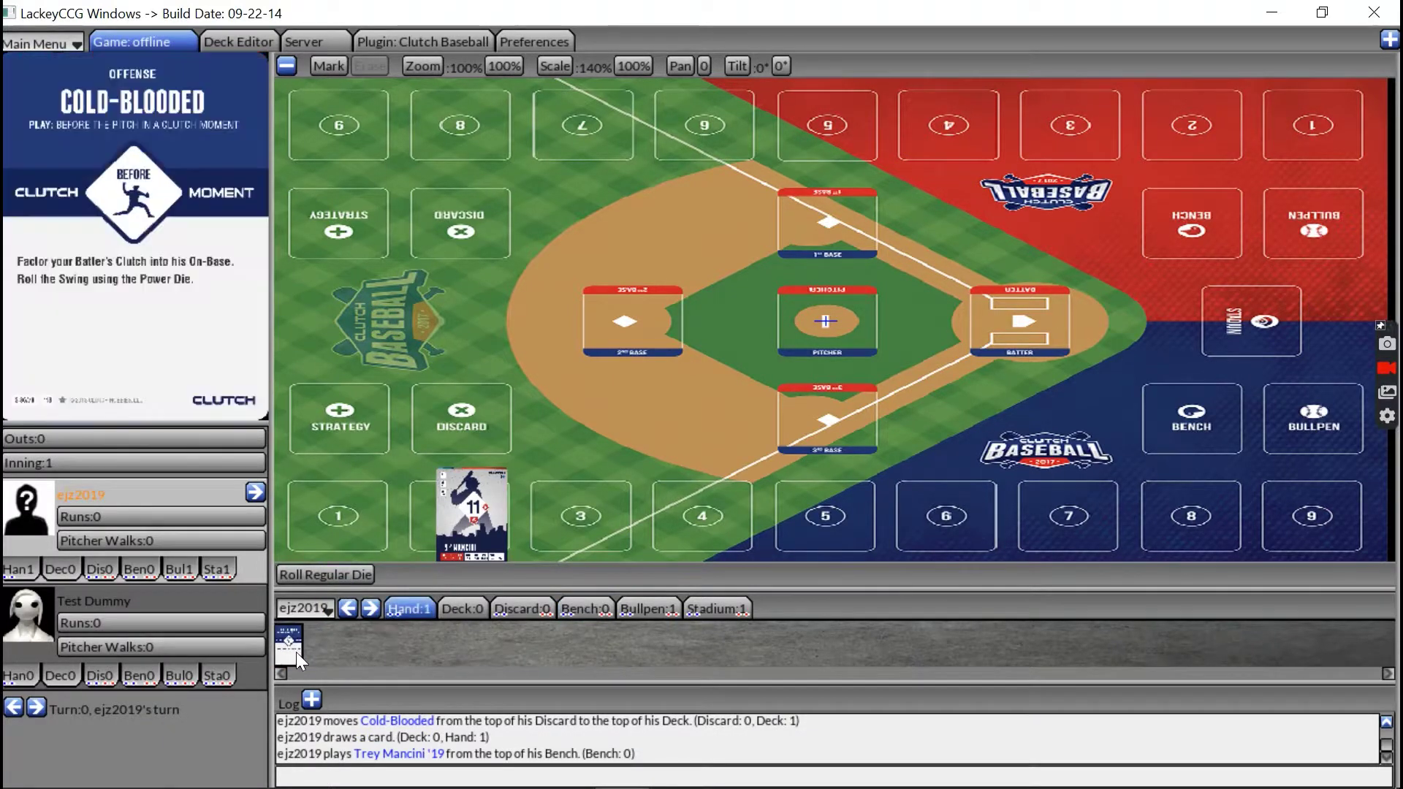
# - Play Cold-Blooded onto the table and move it to the discard pile, and advance the turn to Test Dummy
pyautogui.moveTo(296, 652); pyautogui.dragTo(526, 452)
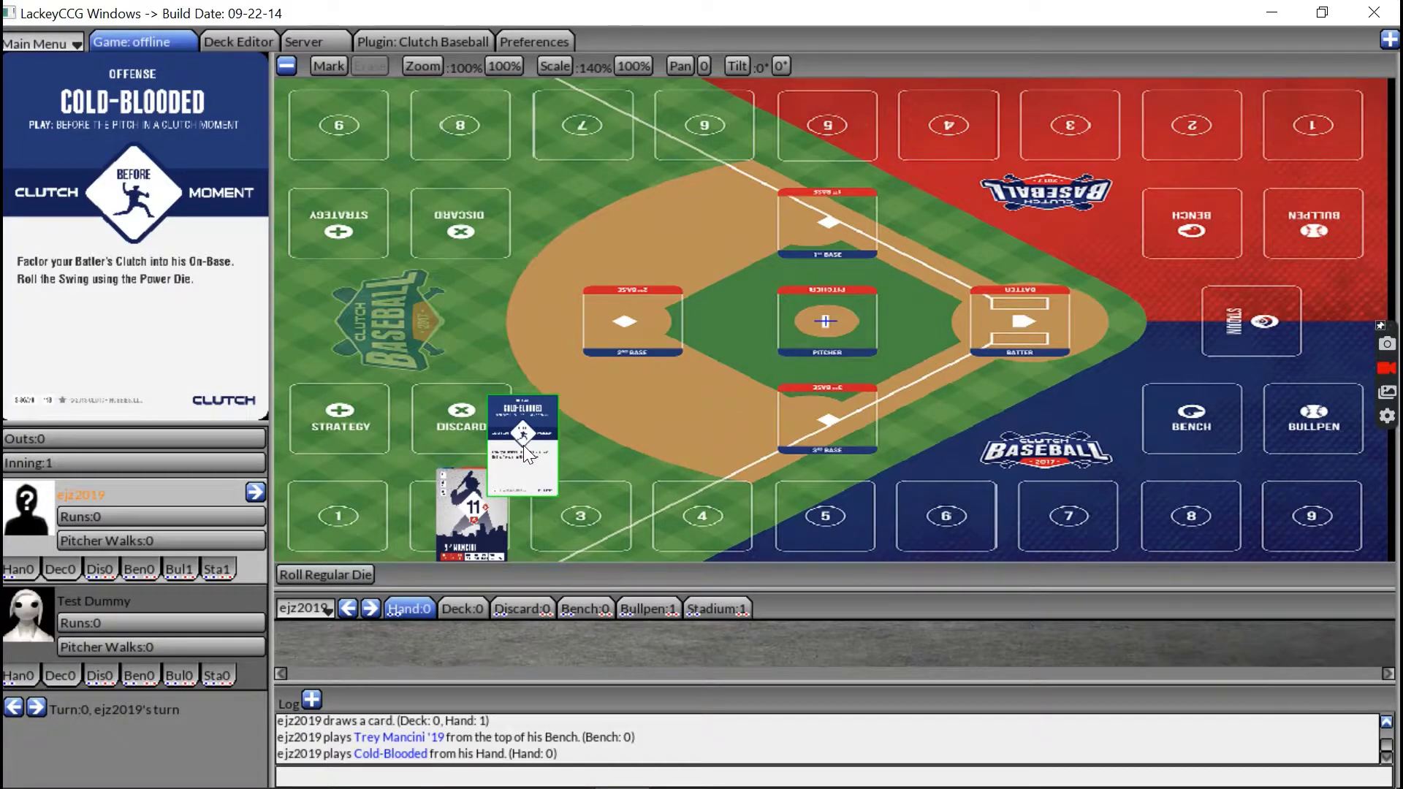
pyautogui.moveTo(526, 452); pyautogui.dragTo(535, 608)
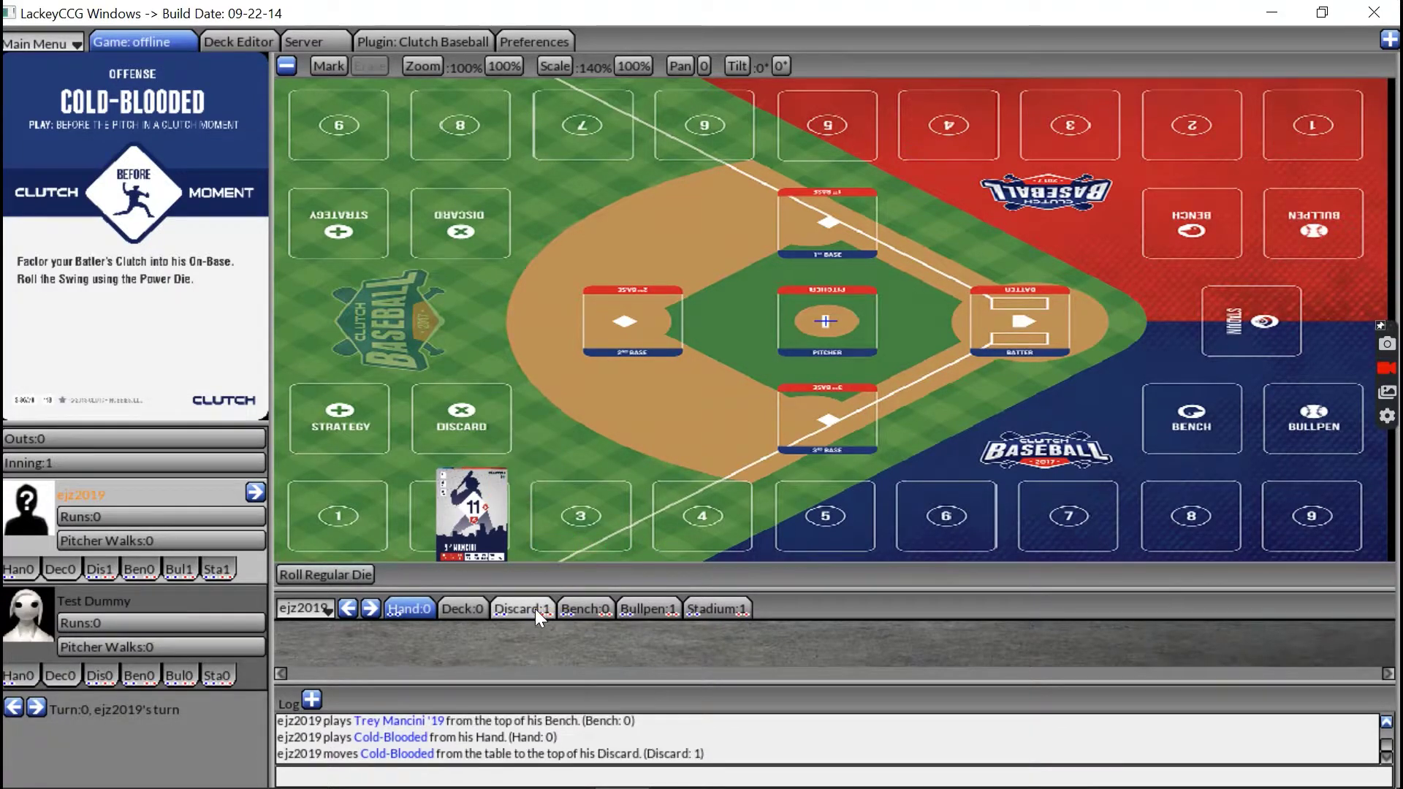
pyautogui.click(535, 608)
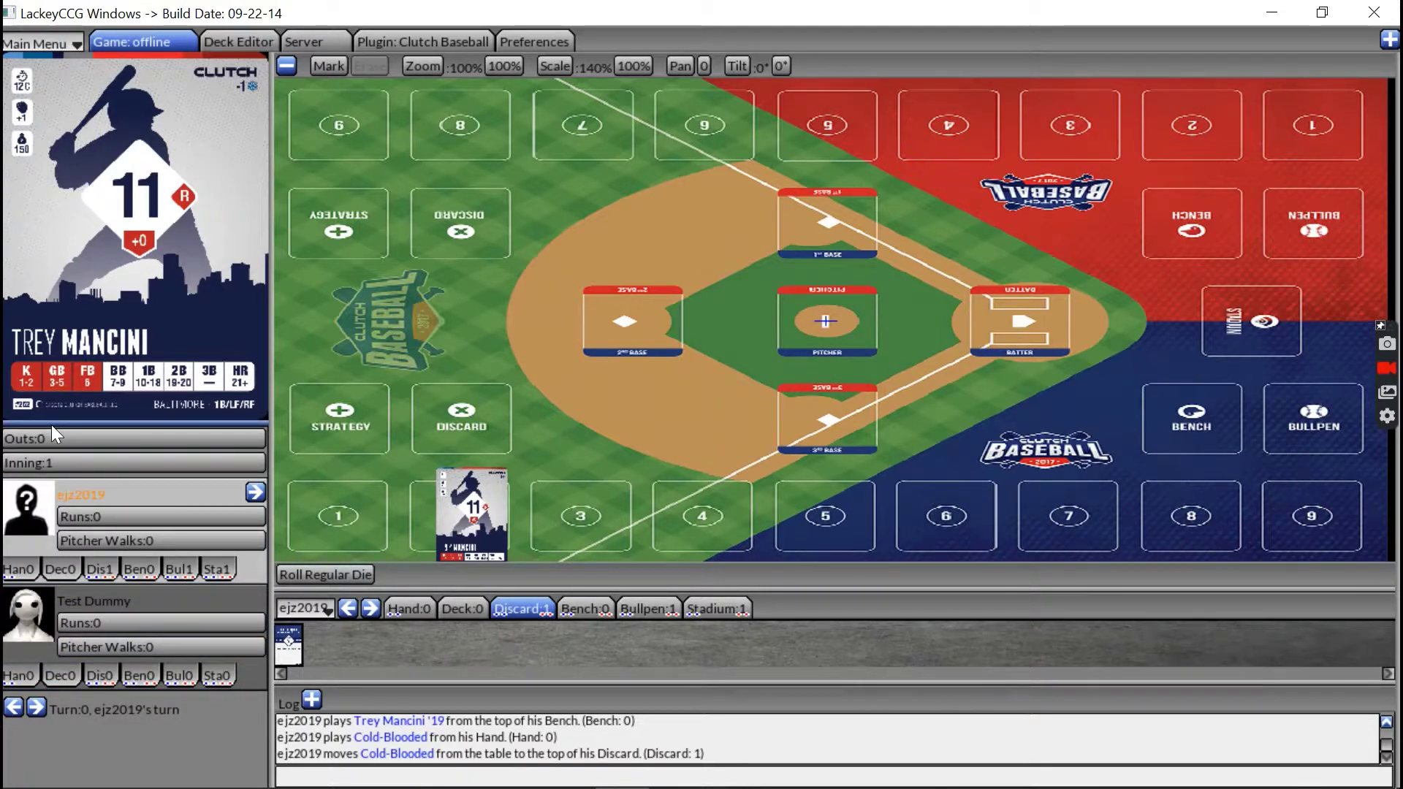
pyautogui.click(36, 708)
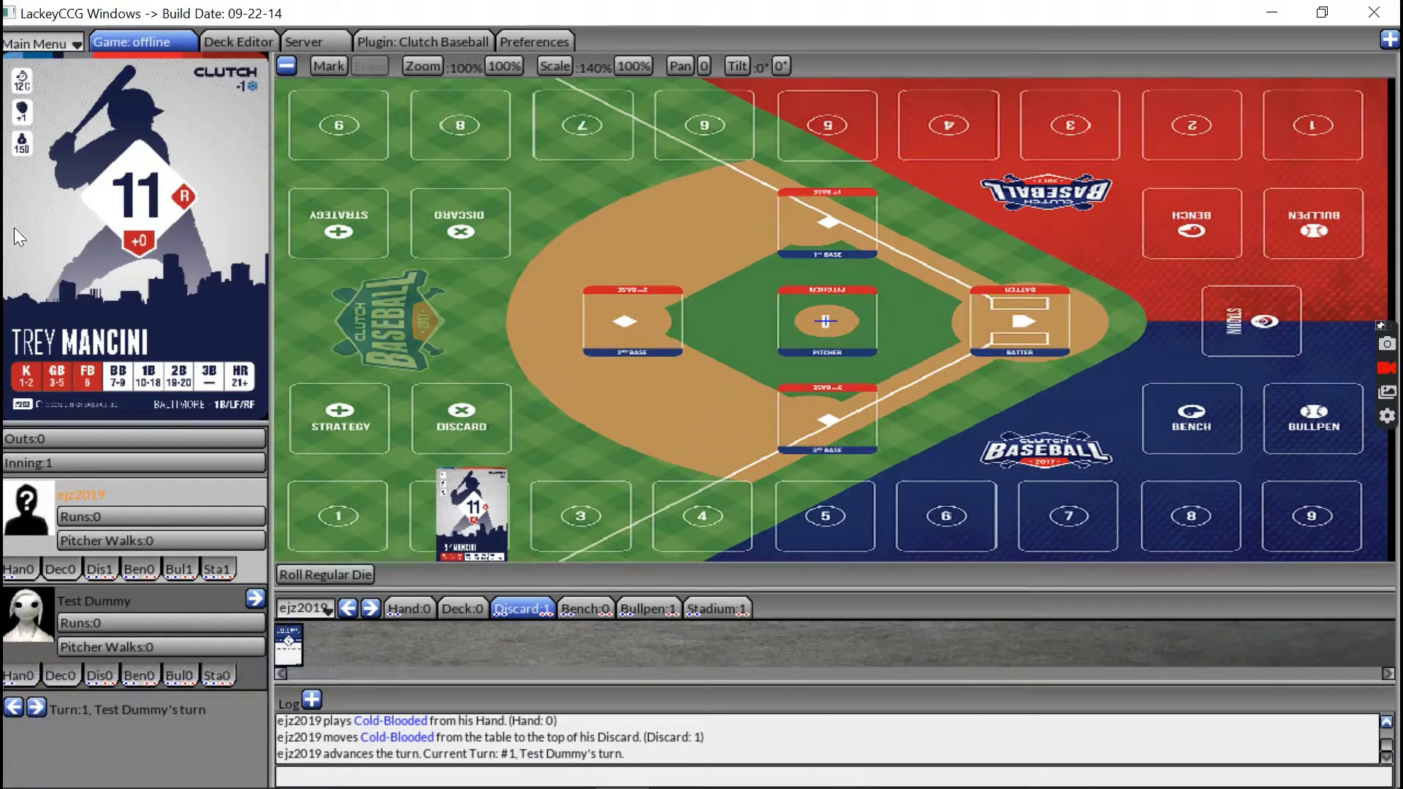
# - Connect to the game matching server and filter the player list to Clutch Baseball players
pyautogui.click(316, 44)
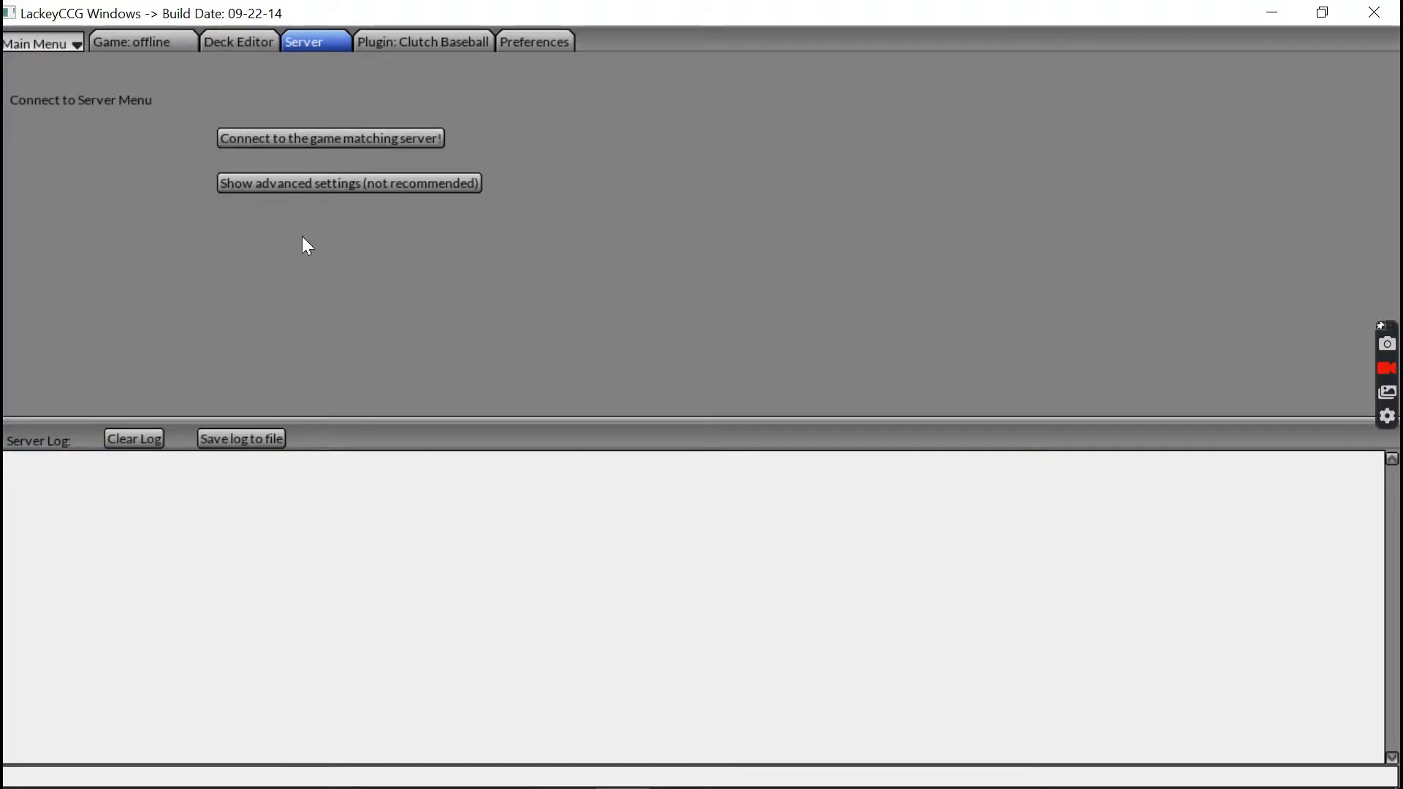
pyautogui.click(374, 138)
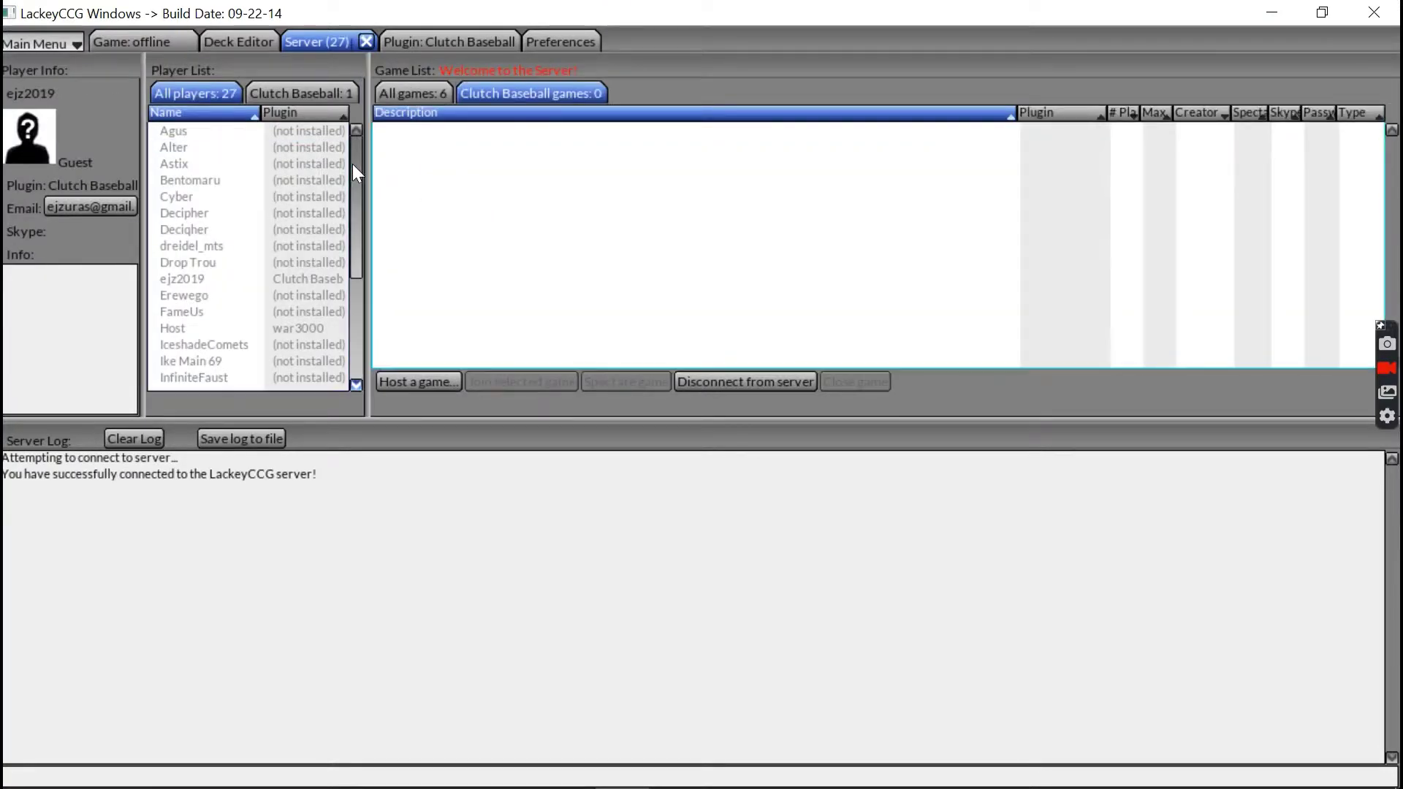
pyautogui.click(304, 99)
pyautogui.click(218, 91)
pyautogui.click(273, 91)
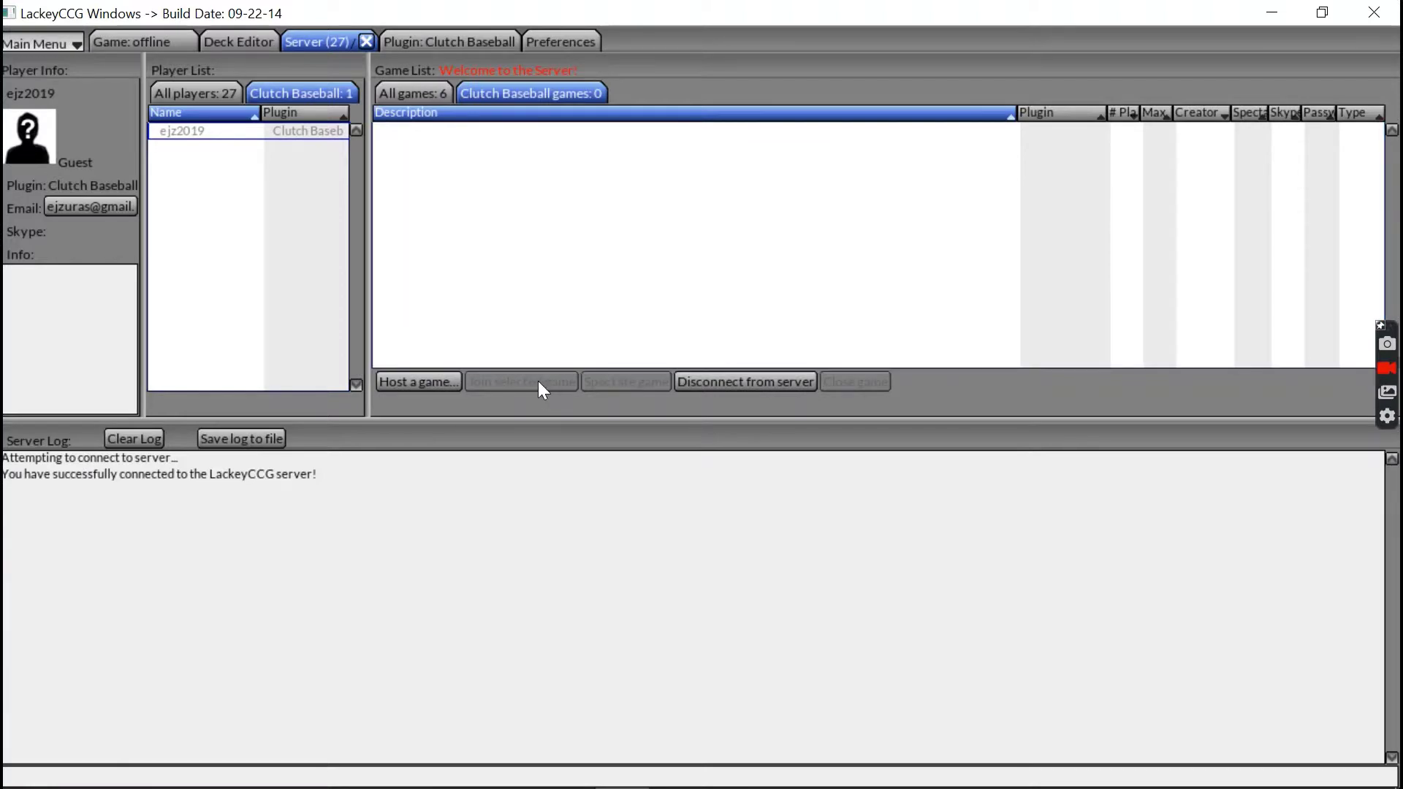
# - Reload the installed Clutch Baseball plugin from the plugins folder
pyautogui.click(126, 38)
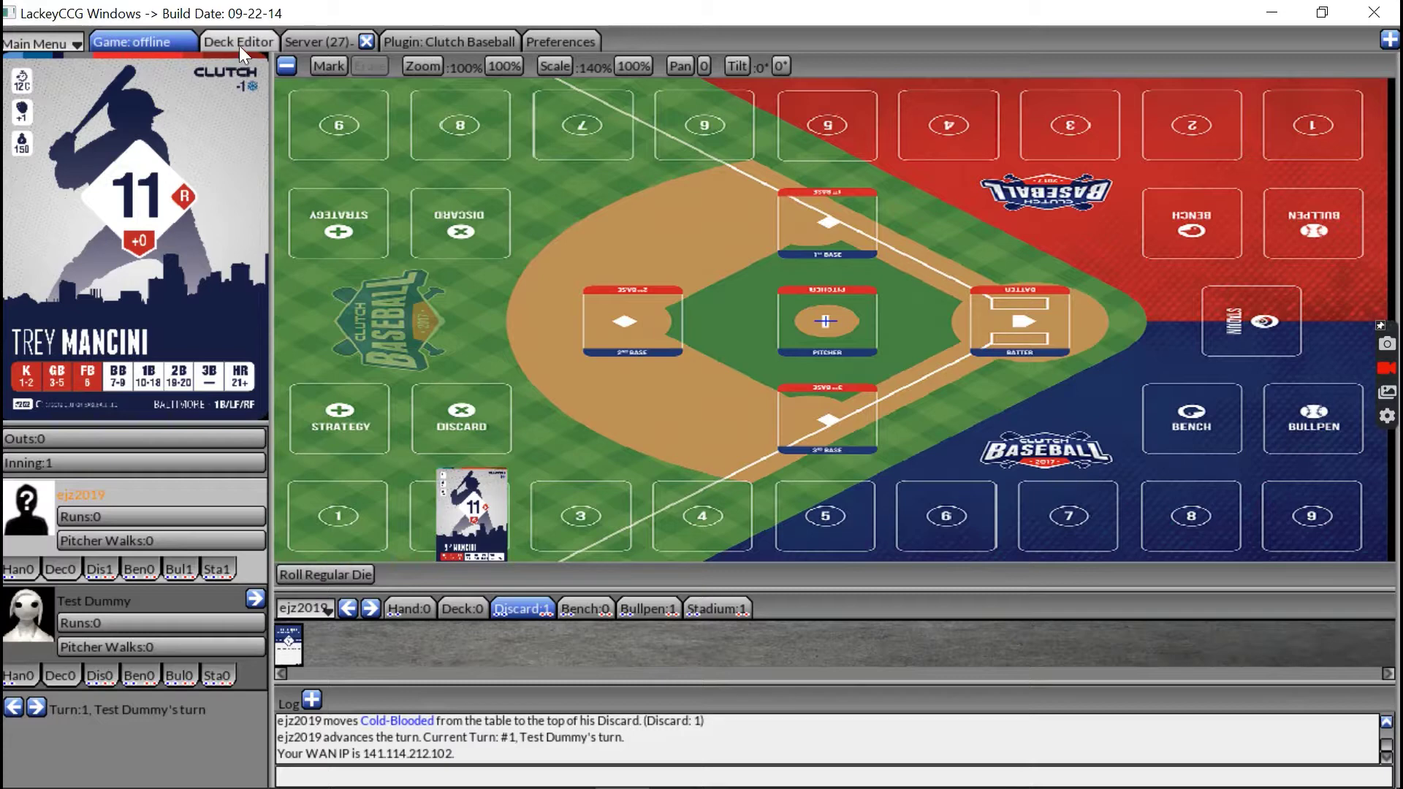
pyautogui.click(447, 41)
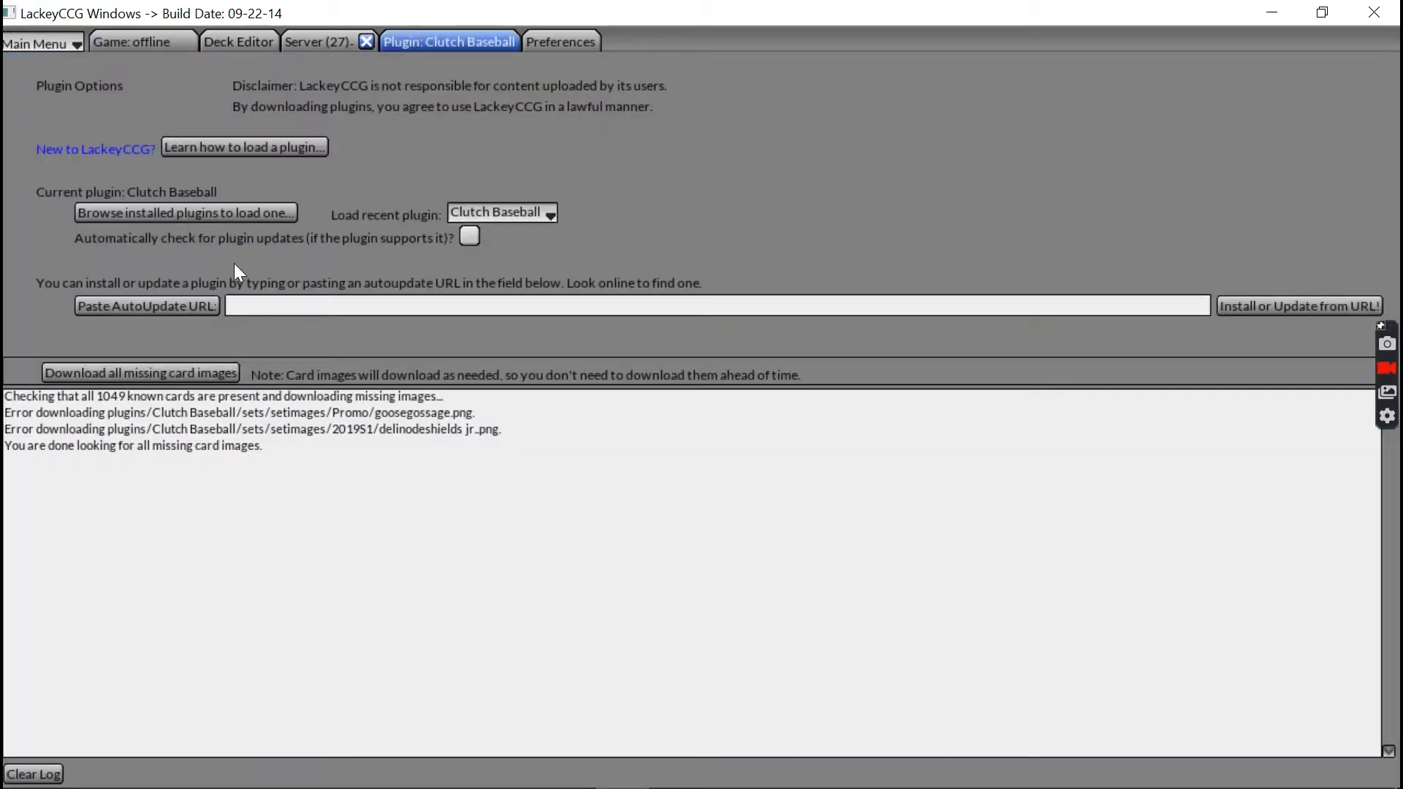
pyautogui.click(186, 213)
pyautogui.click(504, 327)
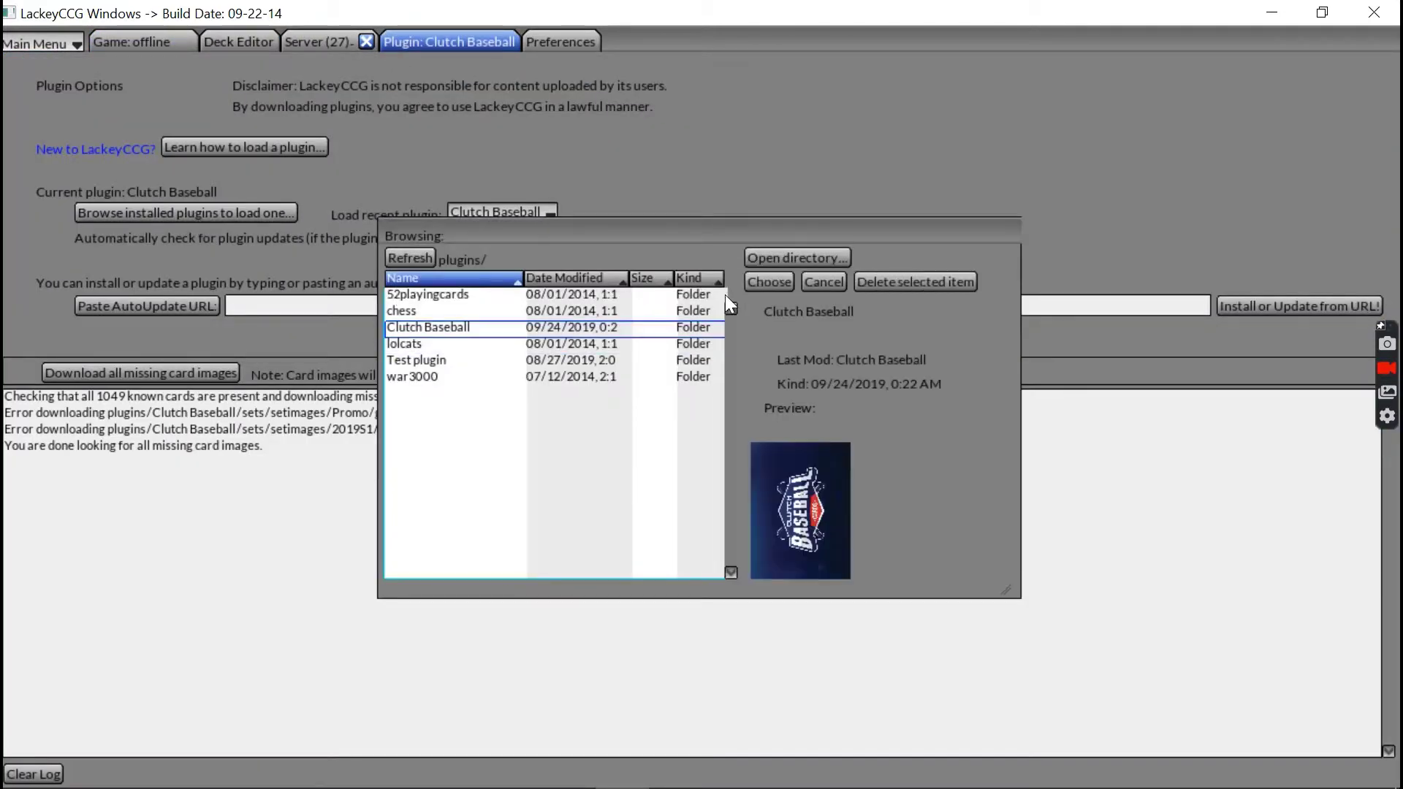
pyautogui.click(783, 281)
pyautogui.click(442, 431)
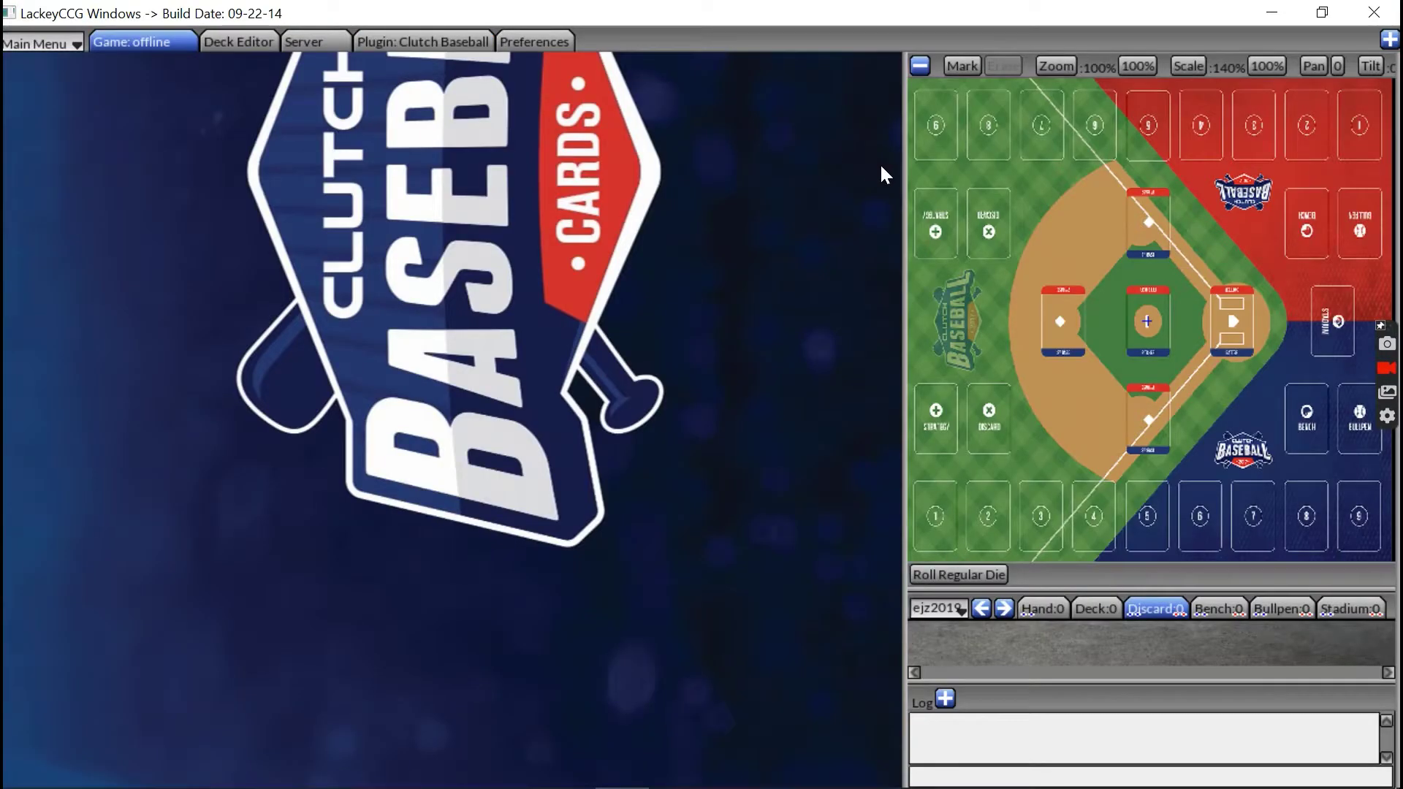
# - Narrow the oversized card preview area in both the game view and the deck editor
pyautogui.moveTo(904, 166); pyautogui.dragTo(270, 74)
pyautogui.click(275, 42)
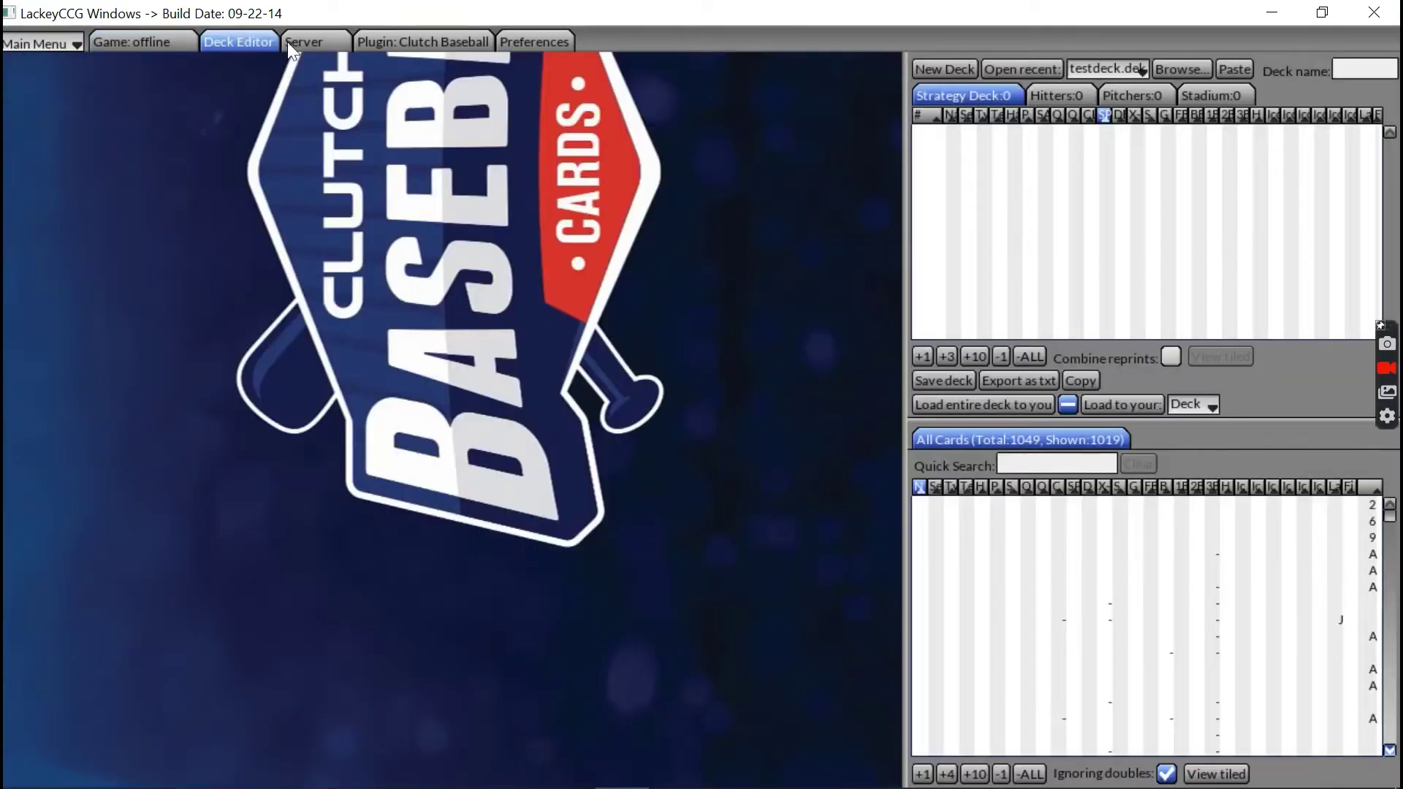
pyautogui.moveTo(904, 160); pyautogui.dragTo(278, 113)
# - Open the recent deck bangorxenon1.dek and load the entire deck into the game
pyautogui.click(499, 79)
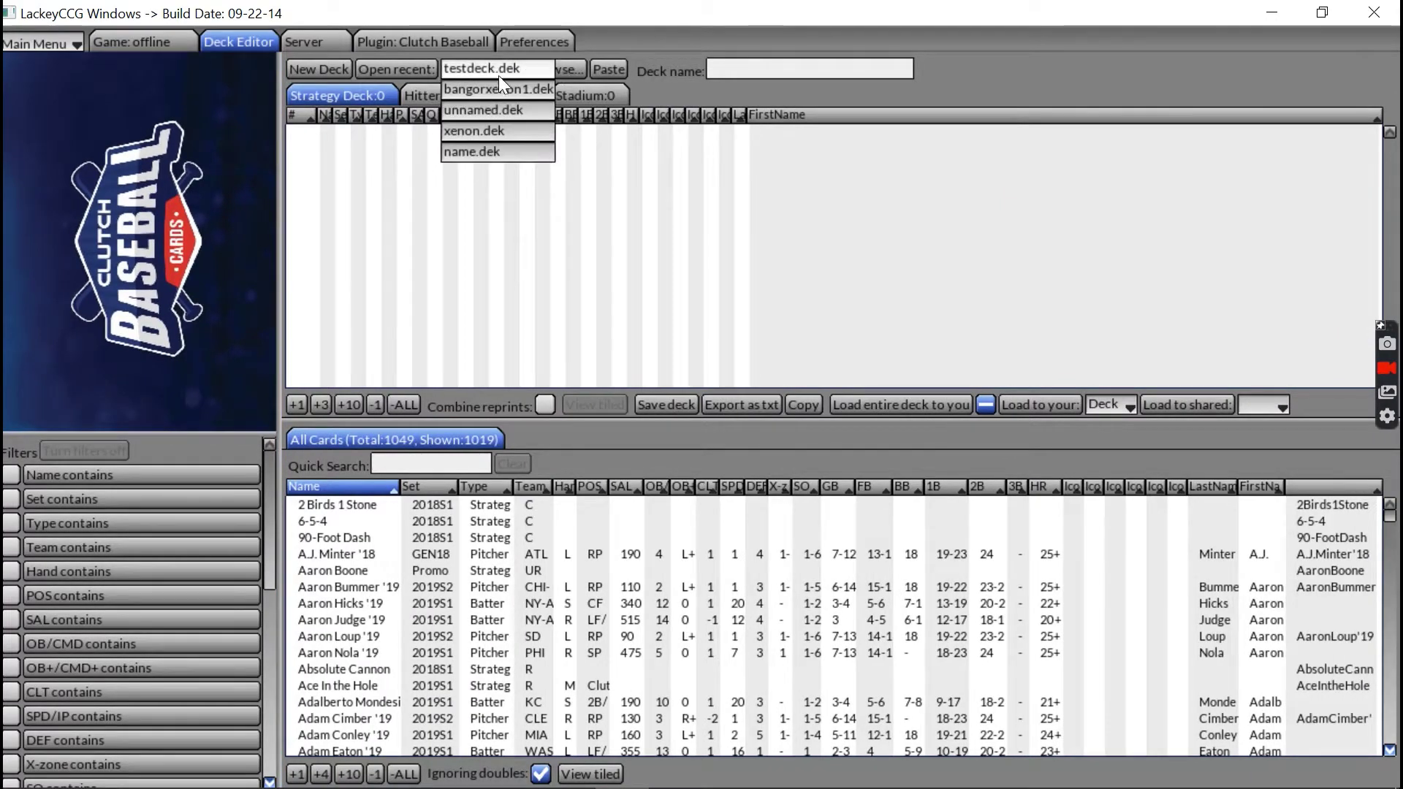
pyautogui.click(504, 89)
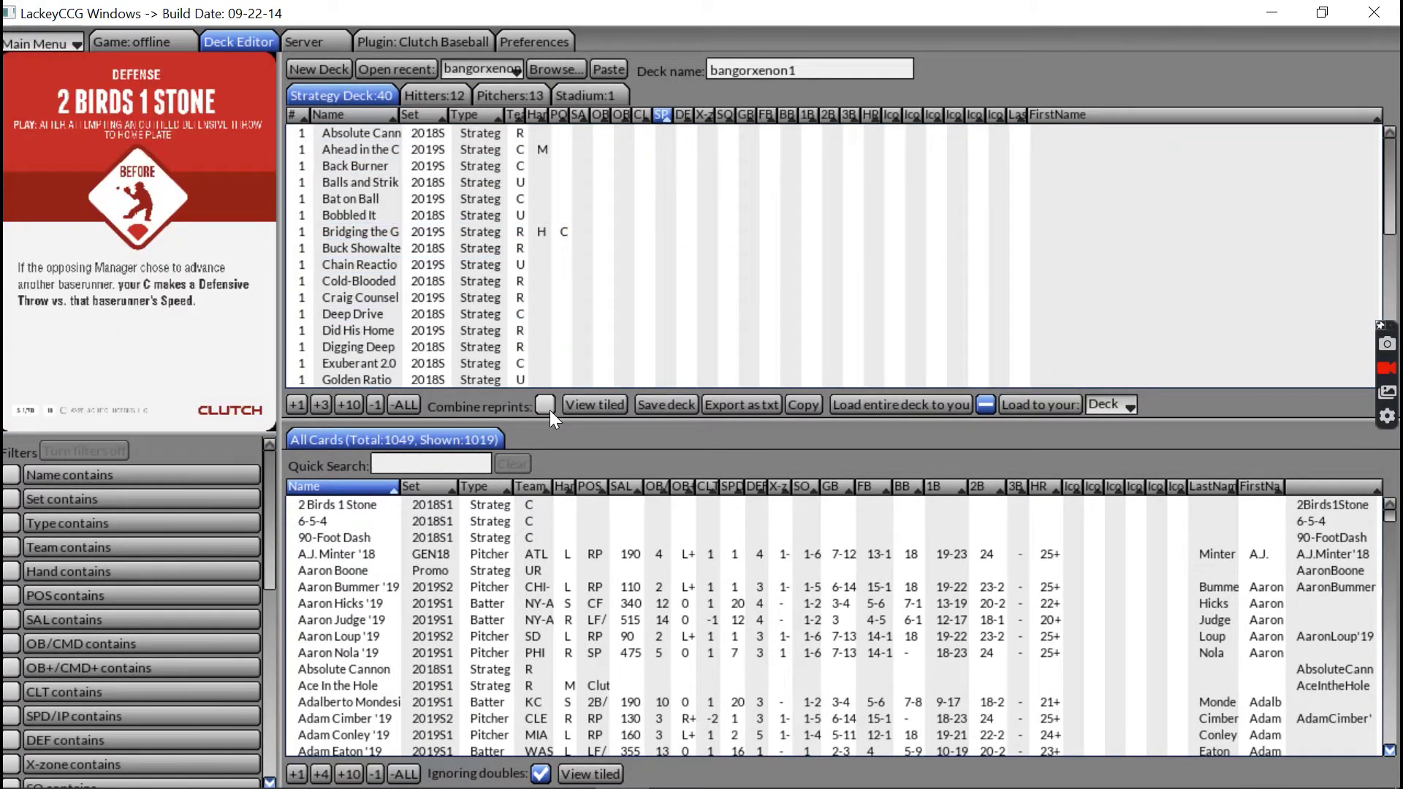
pyautogui.click(910, 404)
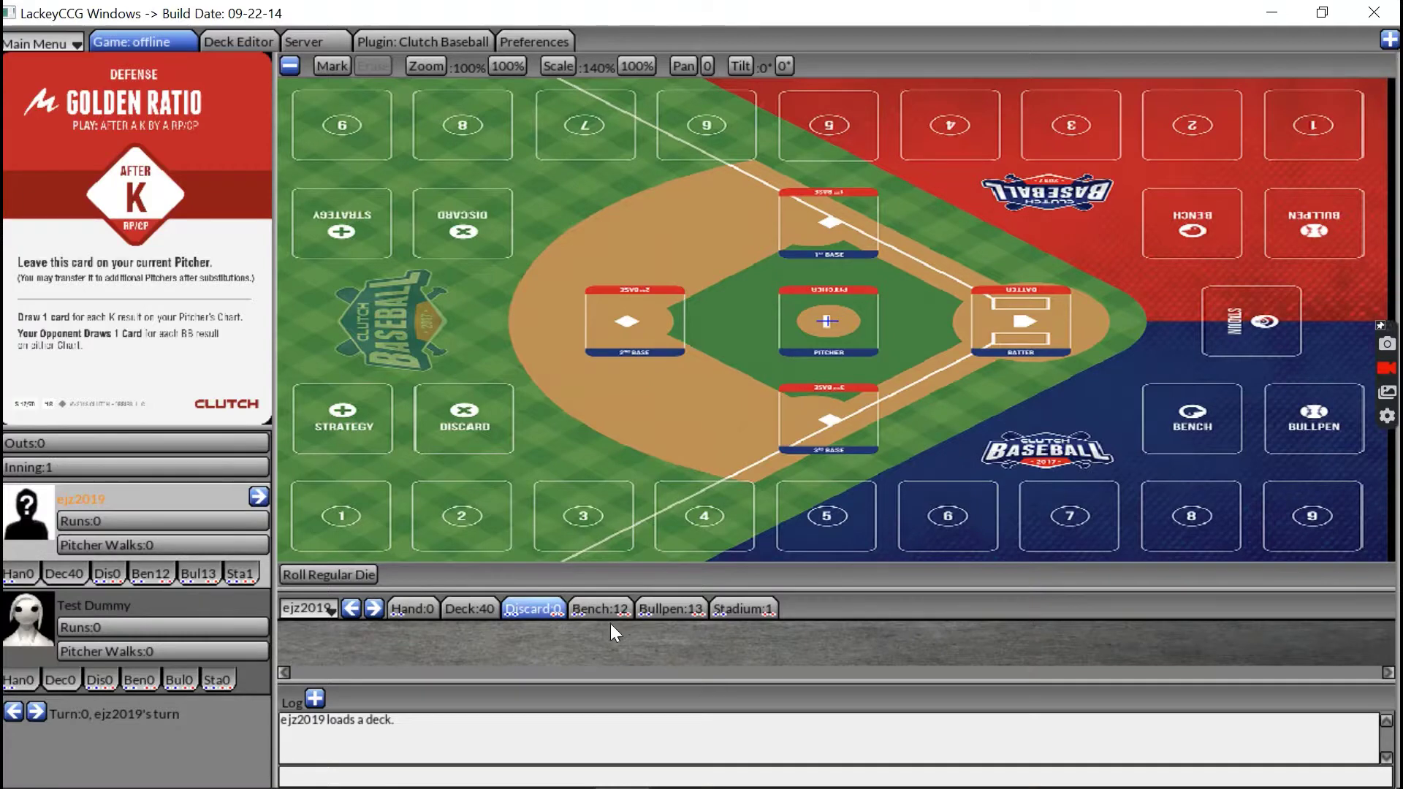
# - Inspect the loaded Tampa Bay Field stadium card and download all missing card images for the Clutch Baseball plugin
pyautogui.click(595, 609)
pyautogui.click(737, 606)
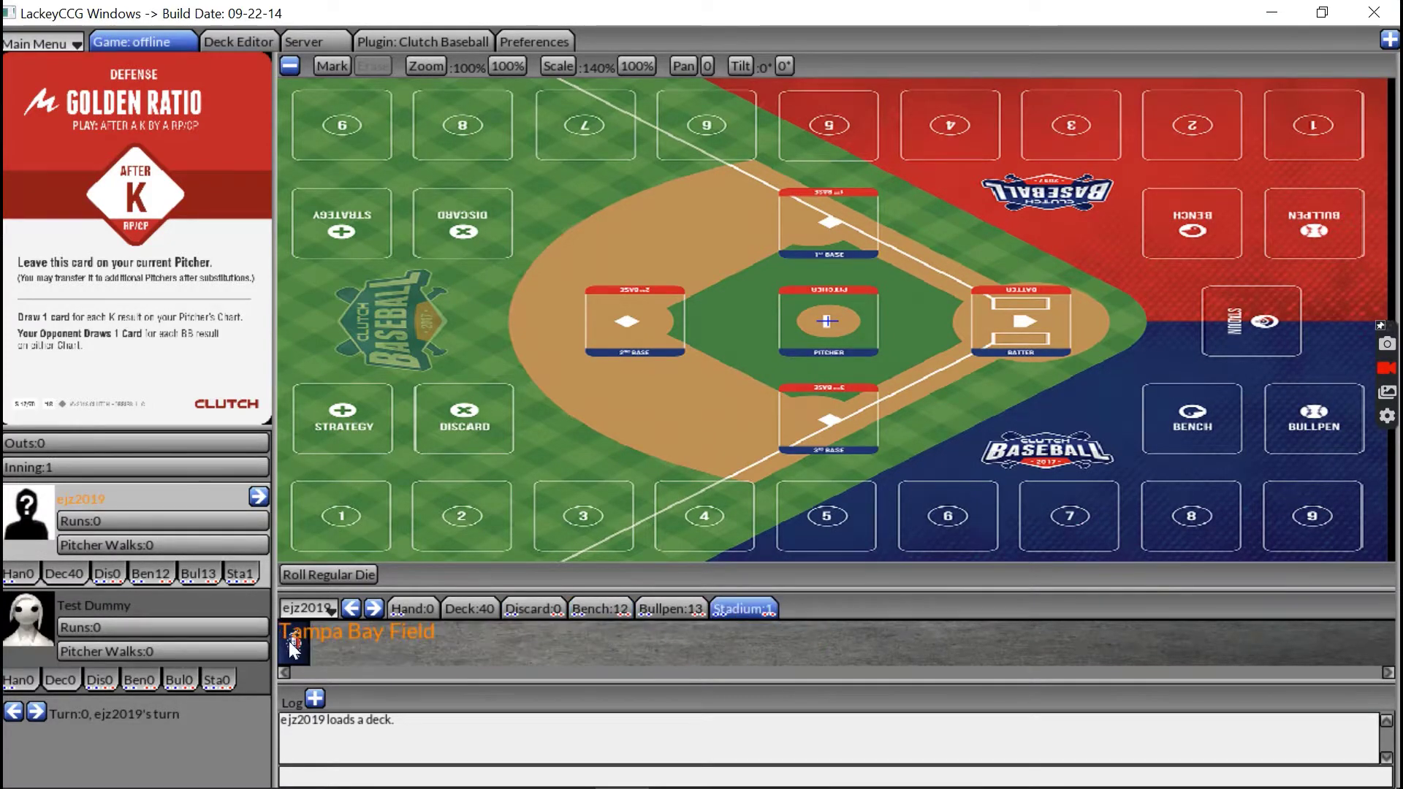
pyautogui.moveTo(291, 647)
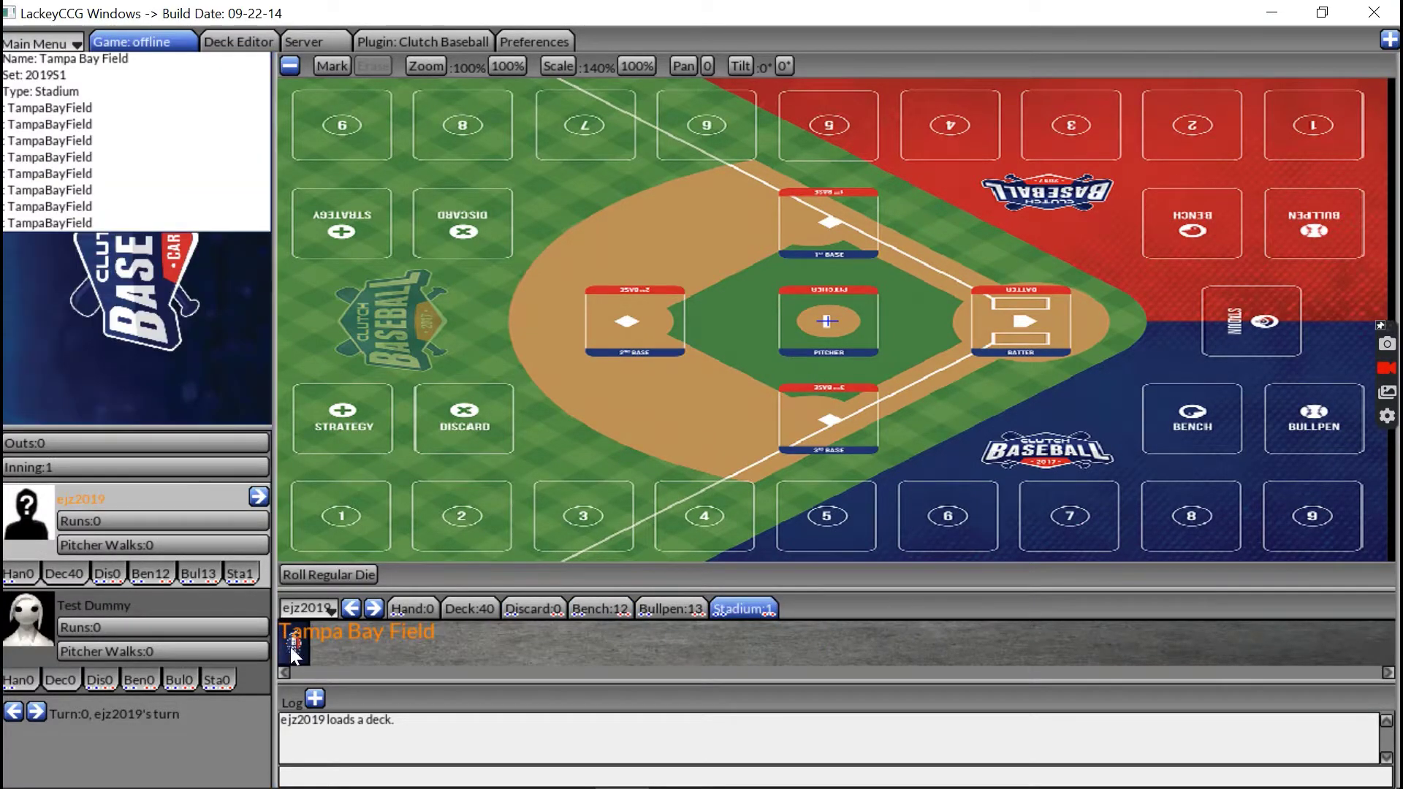
pyautogui.click(365, 39)
pyautogui.click(182, 374)
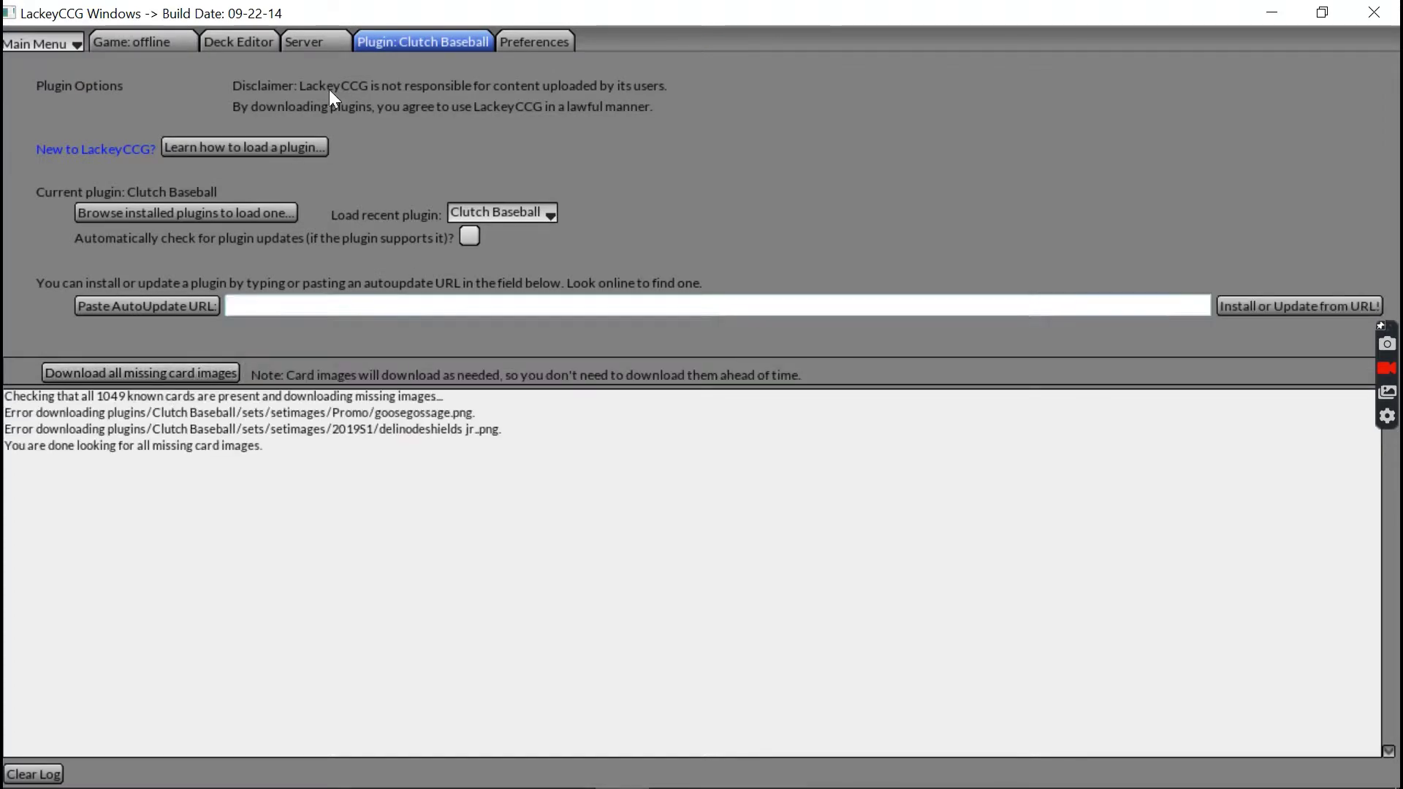
# - Reload the entire bangorxenon1 deck into the game from the deck editor
pyautogui.click(256, 45)
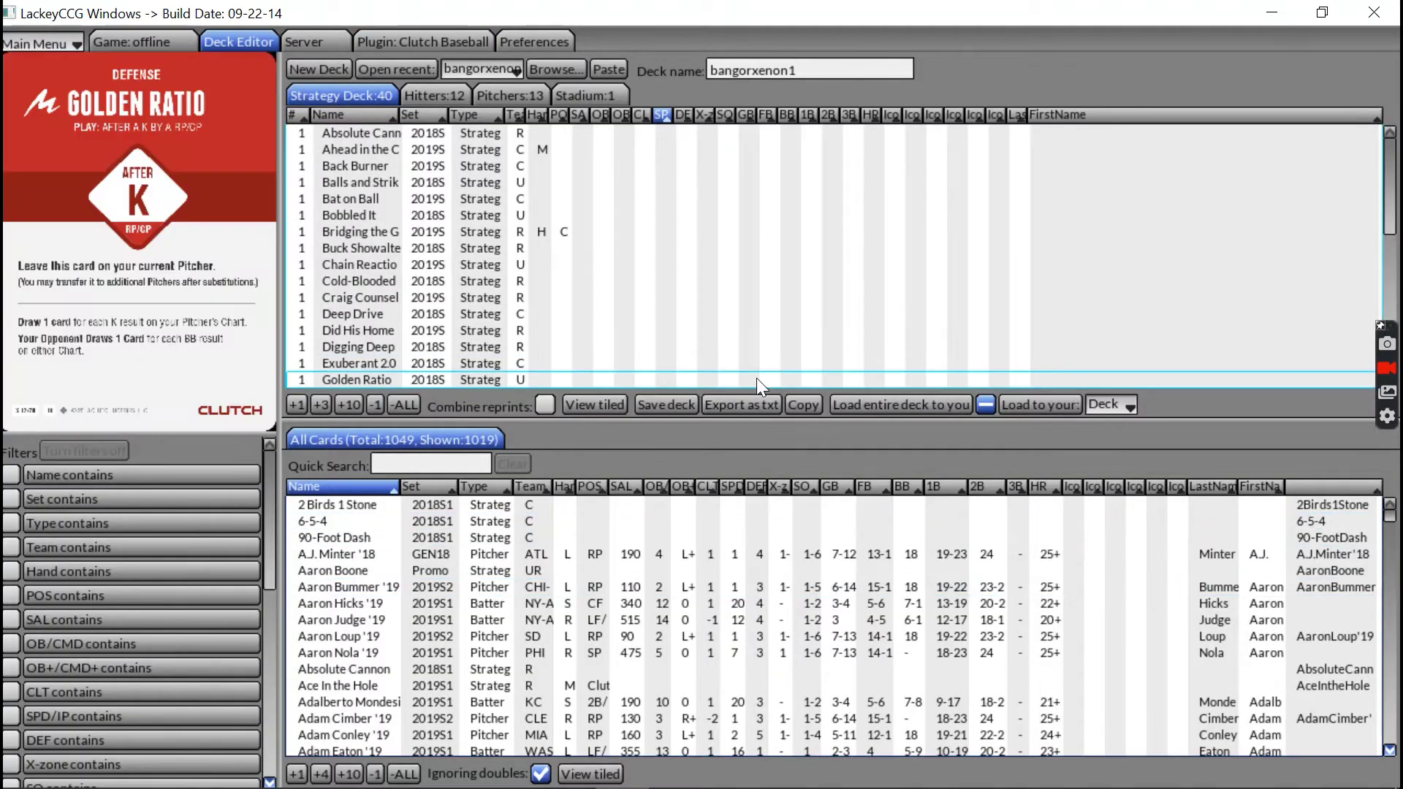
pyautogui.click(424, 460)
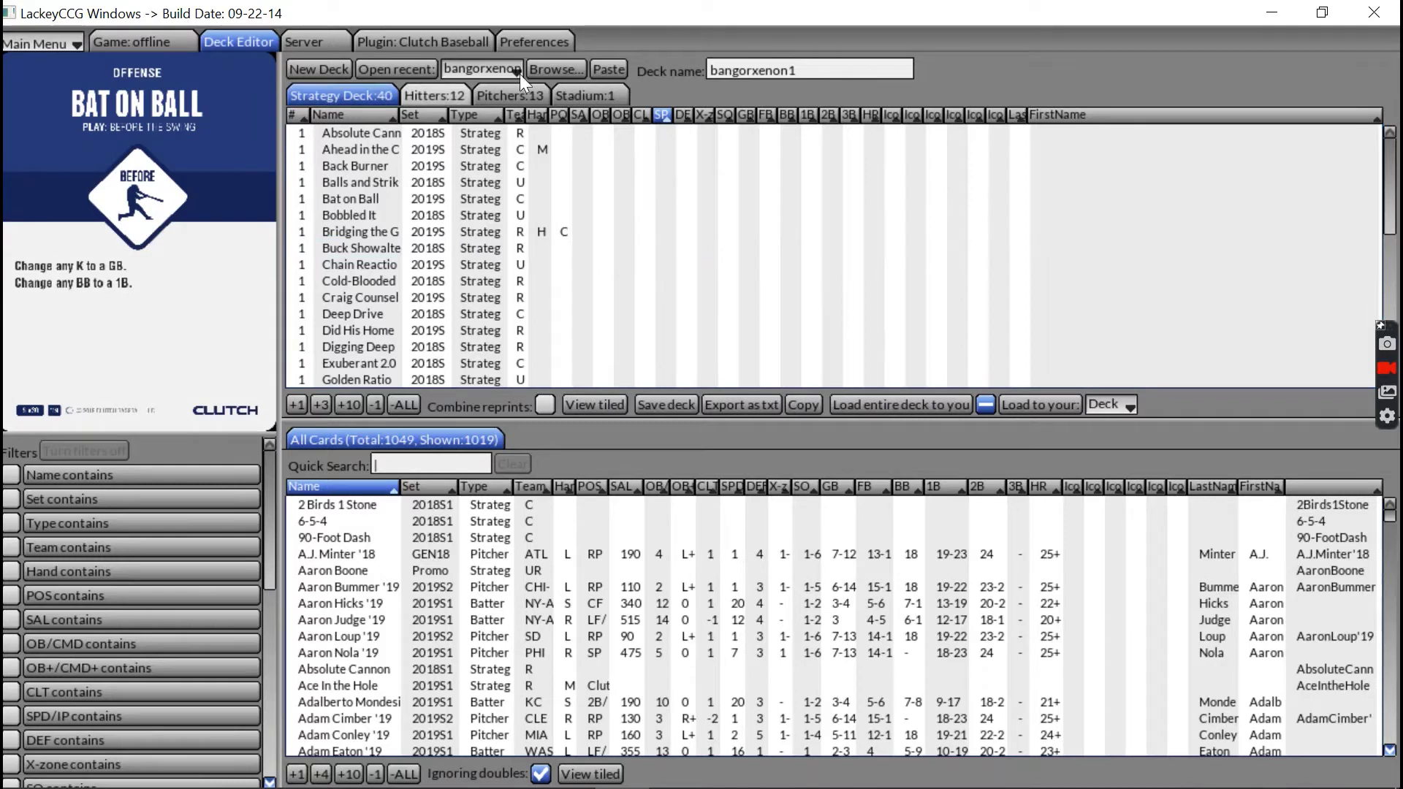
pyautogui.click(947, 405)
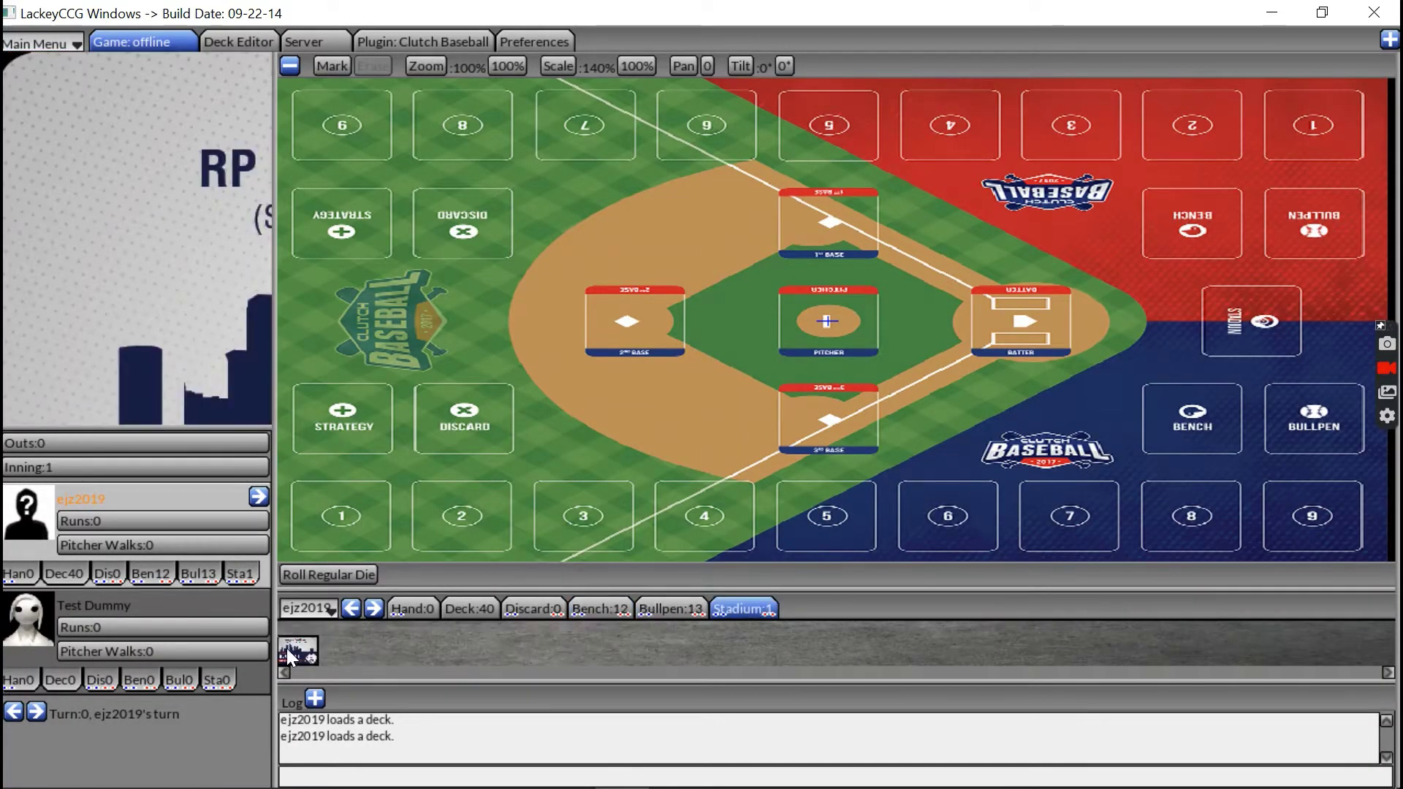
# - Play Tampa Bay Field at the stadium space and Corey Seager '19 from the bench onto the blue side's lineup space 5
pyautogui.moveTo(287, 647); pyautogui.dragTo(1230, 309)
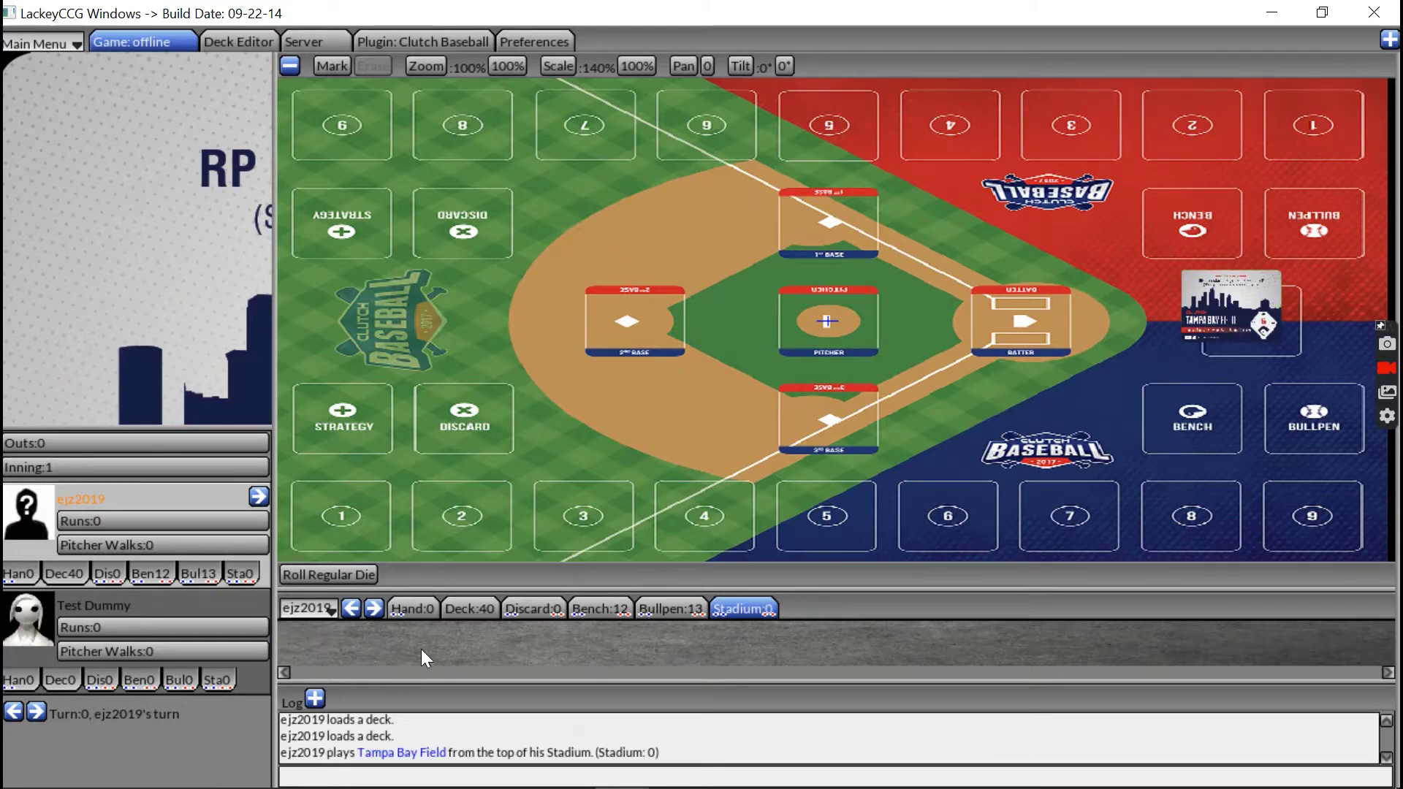
pyautogui.moveTo(598, 609)
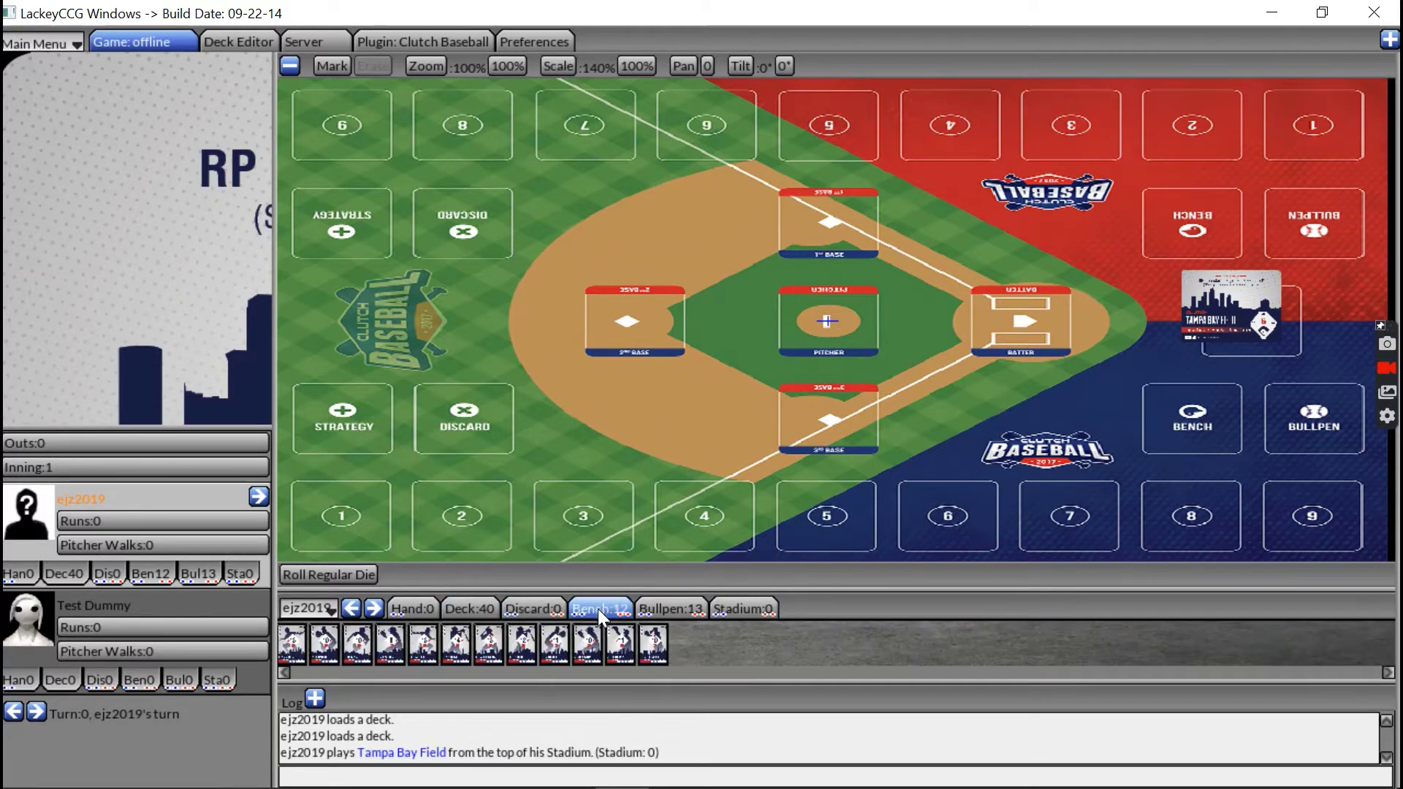
pyautogui.moveTo(294, 640); pyautogui.dragTo(826, 513)
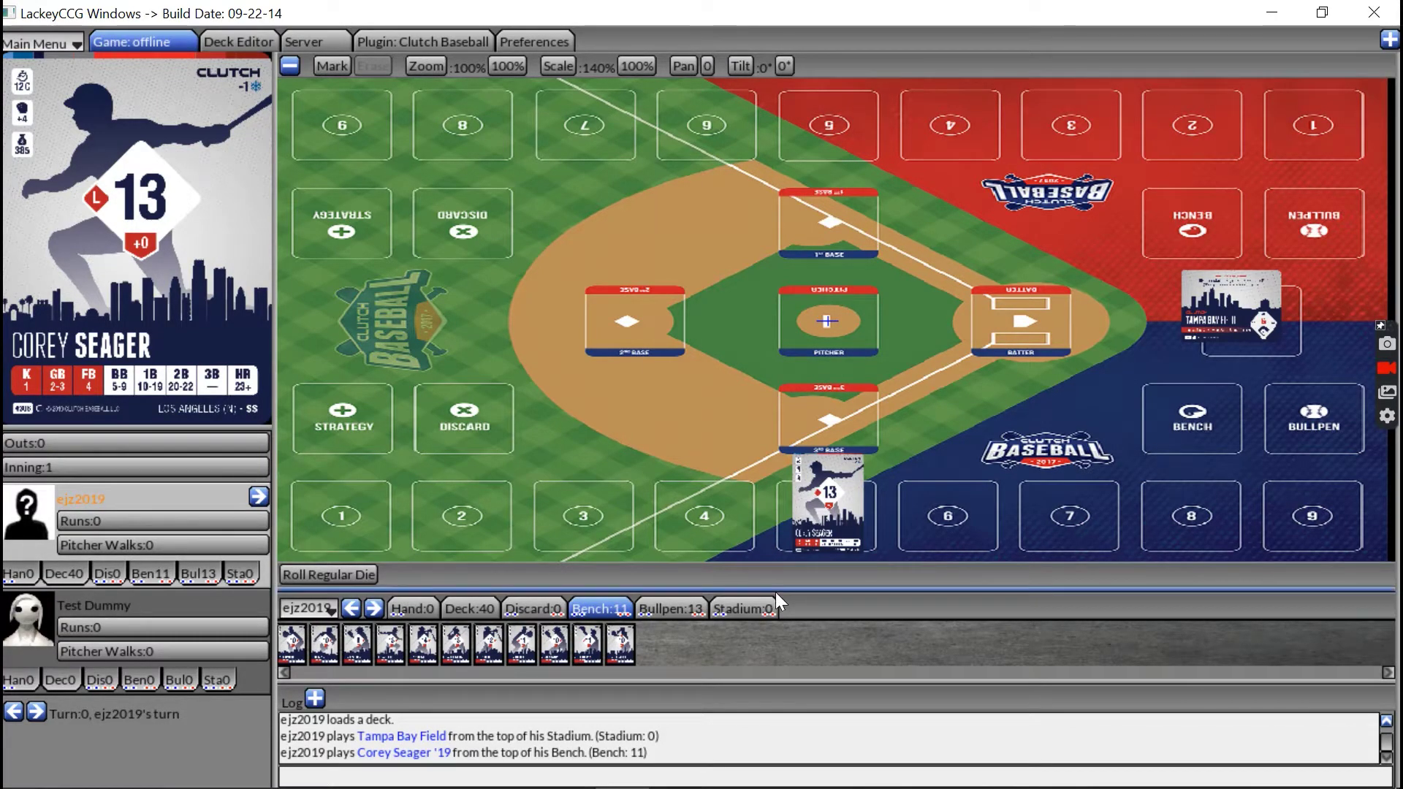
# - Enlarge the card zone area beneath the table and reduce the scale of the table cards to 119%
pyautogui.moveTo(775, 592); pyautogui.dragTo(776, 609)
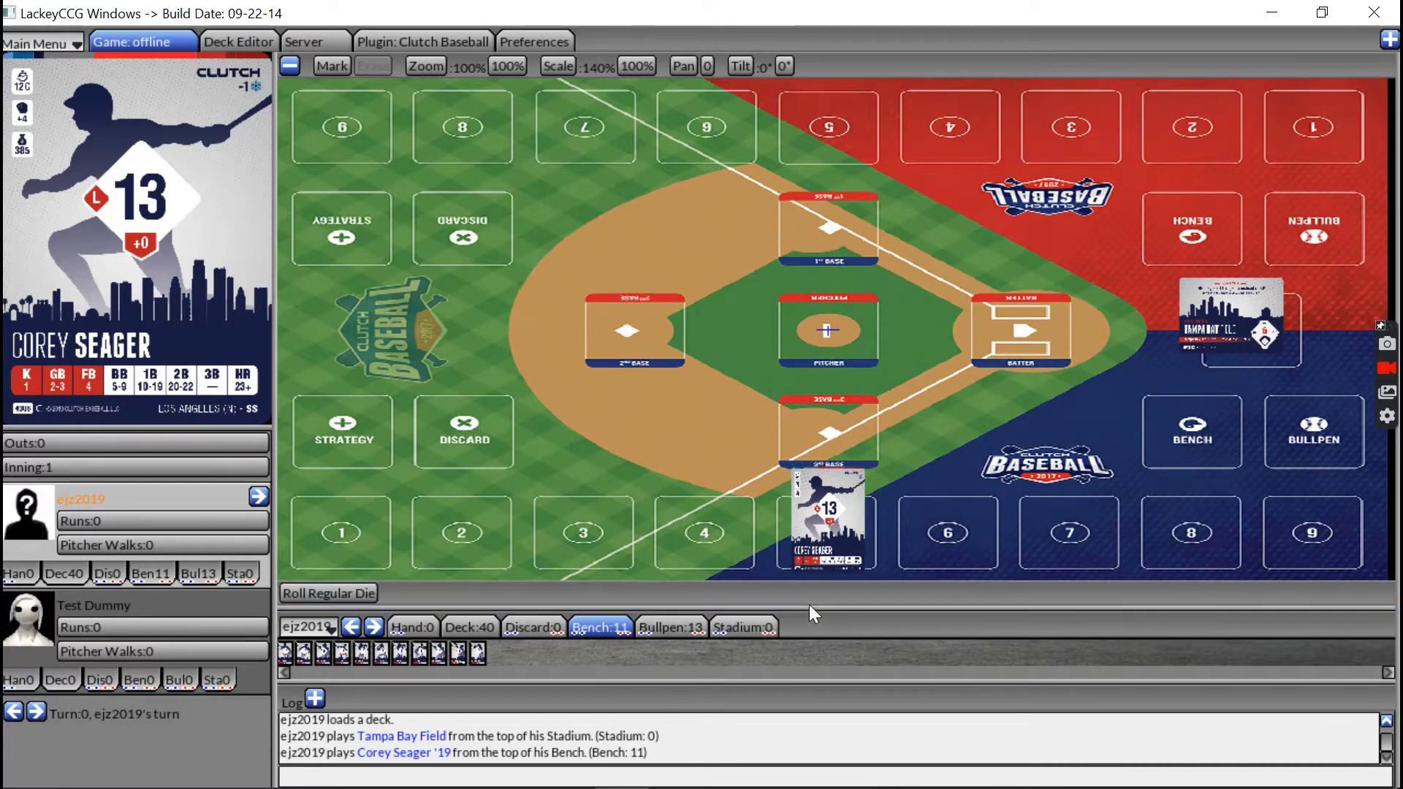
pyautogui.moveTo(809, 607); pyautogui.dragTo(804, 537)
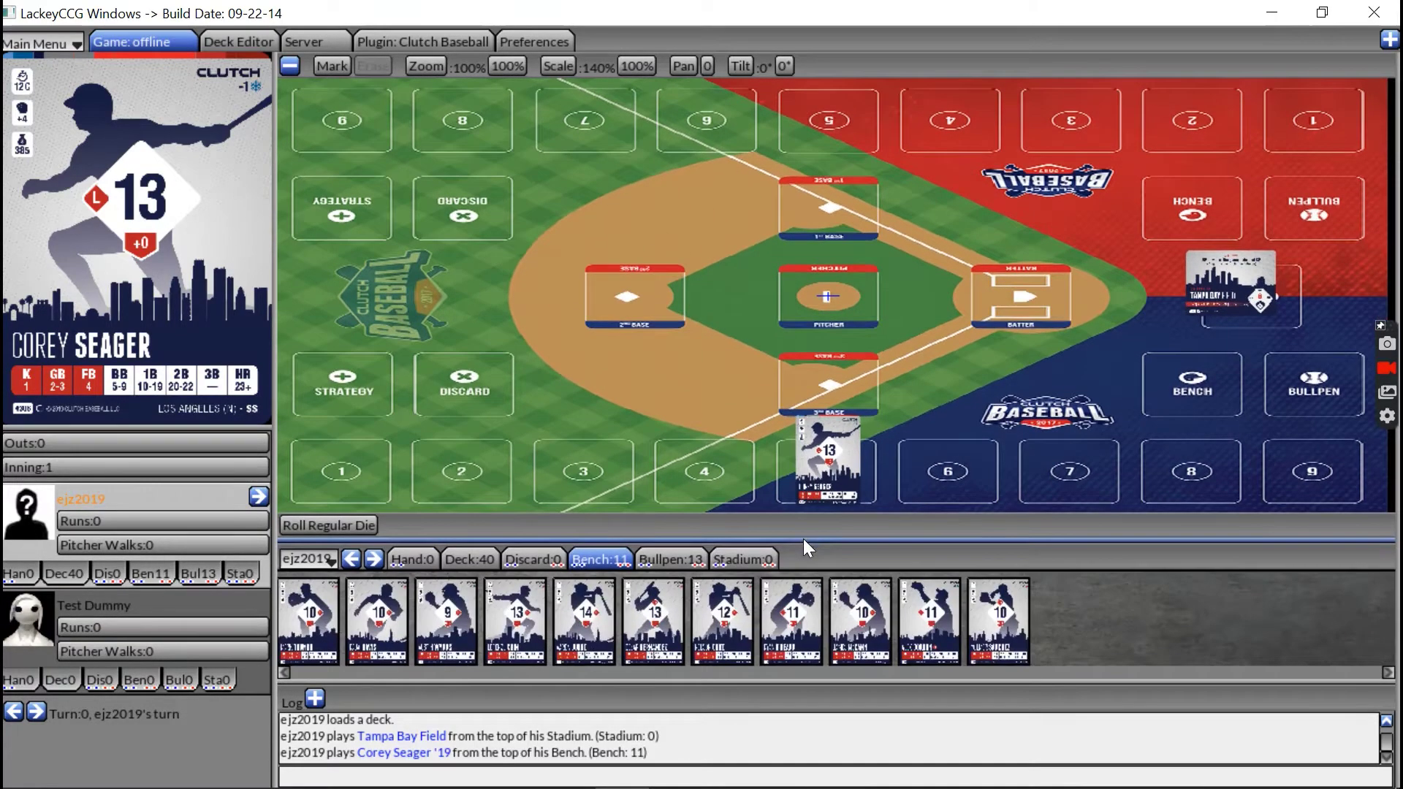
pyautogui.click(557, 64)
pyautogui.moveTo(700, 216); pyautogui.dragTo(787, 319)
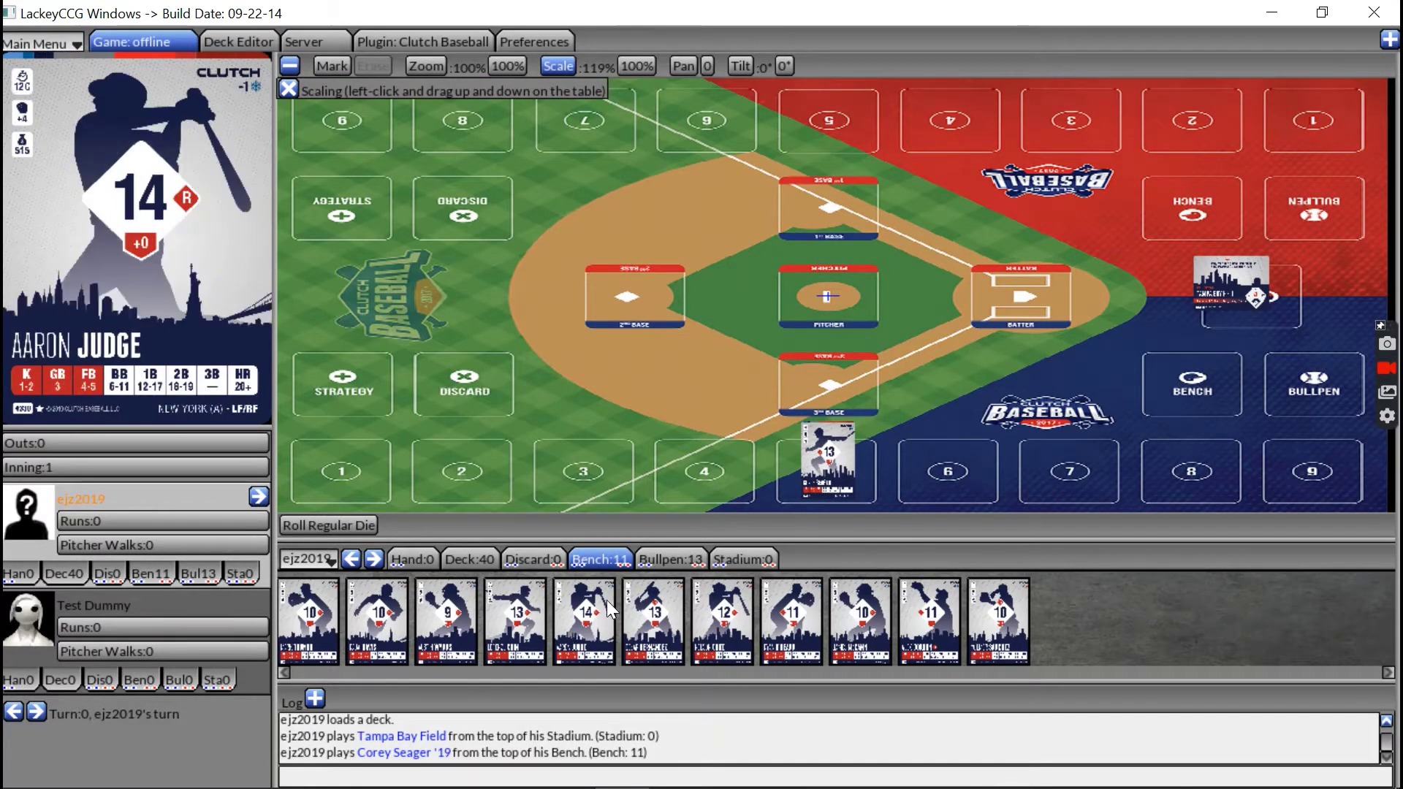
# - Play Aaron Judge '19 onto lineup space 2, Austin Wynns '19 onto space 8 and Ryan O'Hearn '19 onto the field from the bench
pyautogui.moveTo(596, 612); pyautogui.dragTo(476, 462)
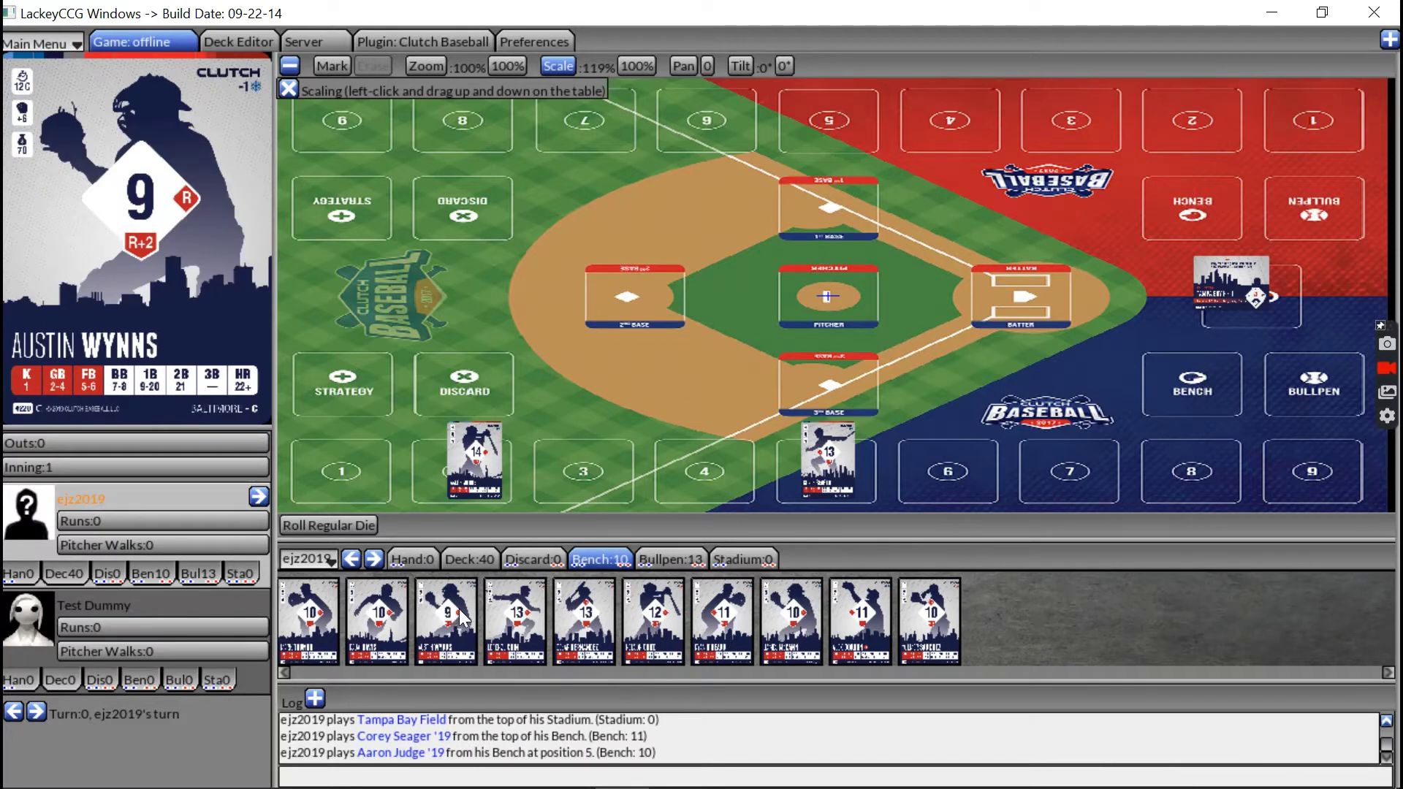
pyautogui.moveTo(459, 608); pyautogui.dragTo(1178, 450)
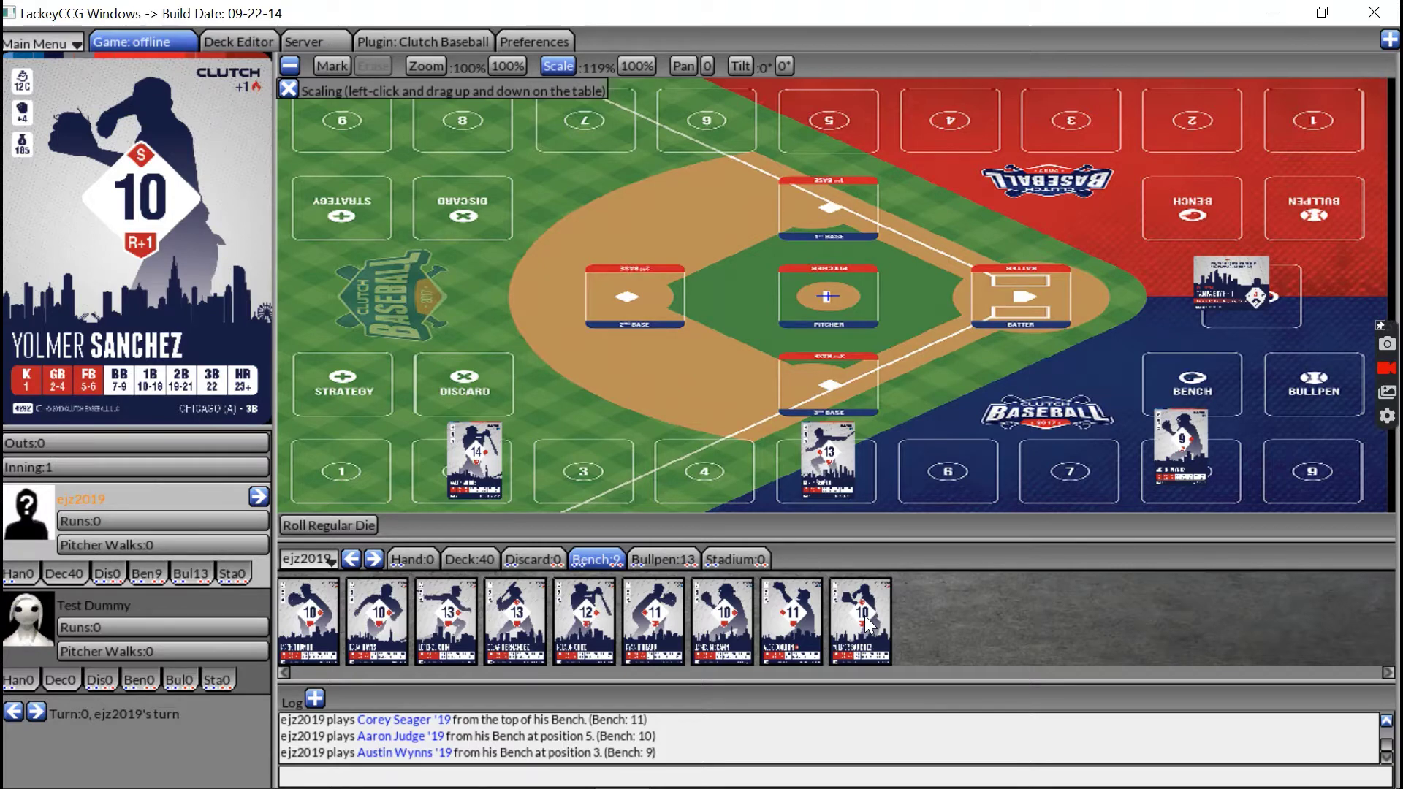
pyautogui.click(679, 633)
pyautogui.moveTo(677, 630); pyautogui.dragTo(801, 381)
# - Set the table card scale to 124% and position Ryan O'Hearn on the 2nd base space
pyautogui.moveTo(602, 91); pyautogui.dragTo(602, 155)
pyautogui.click(558, 65)
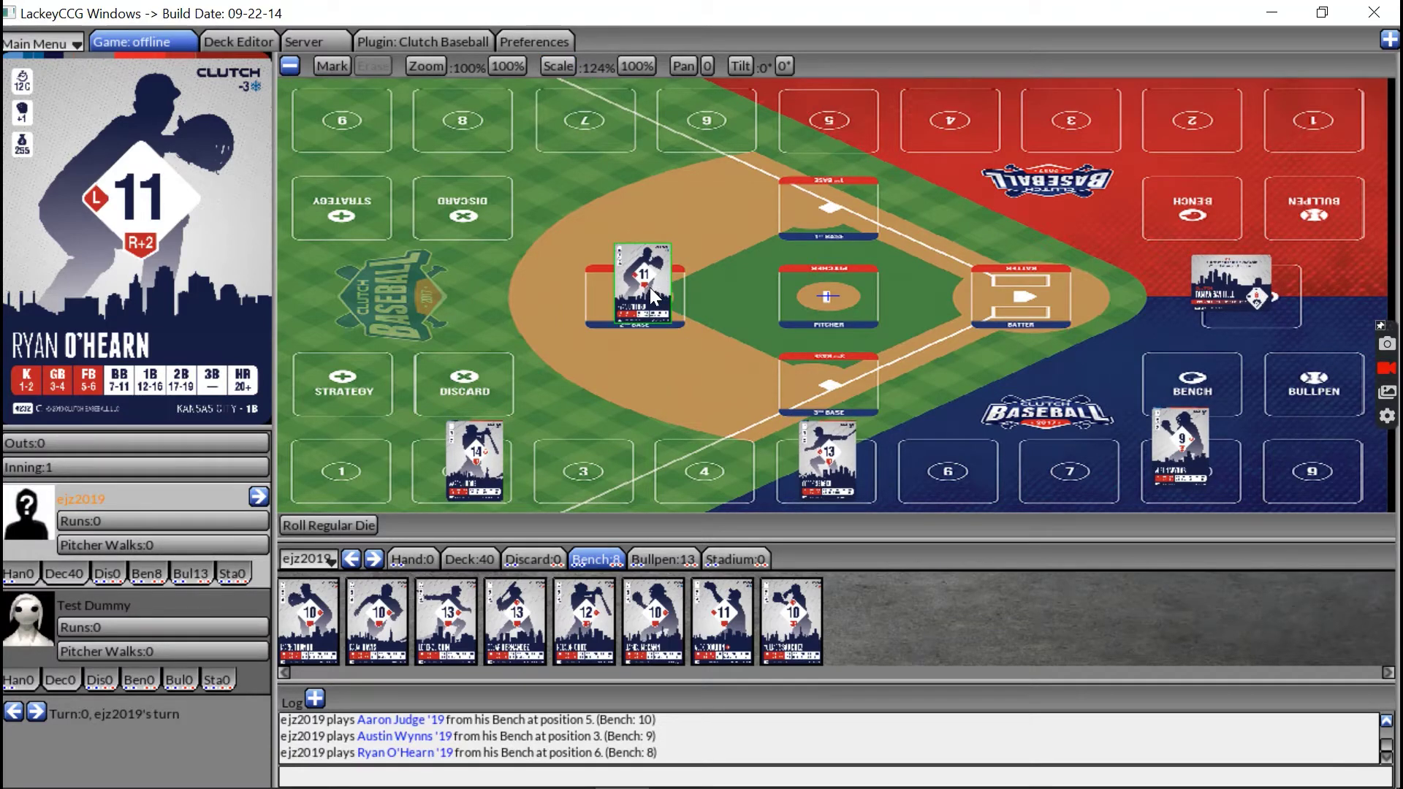
pyautogui.moveTo(650, 287)
pyautogui.mouseDown()
pyautogui.moveTo(795, 361)
pyautogui.moveTo(1017, 284)
pyautogui.moveTo(830, 195)
pyautogui.moveTo(652, 287)
pyautogui.mouseUp()
# - Play Josh Hader '19 from the bullpen onto the pitcher space
pyautogui.click(641, 557)
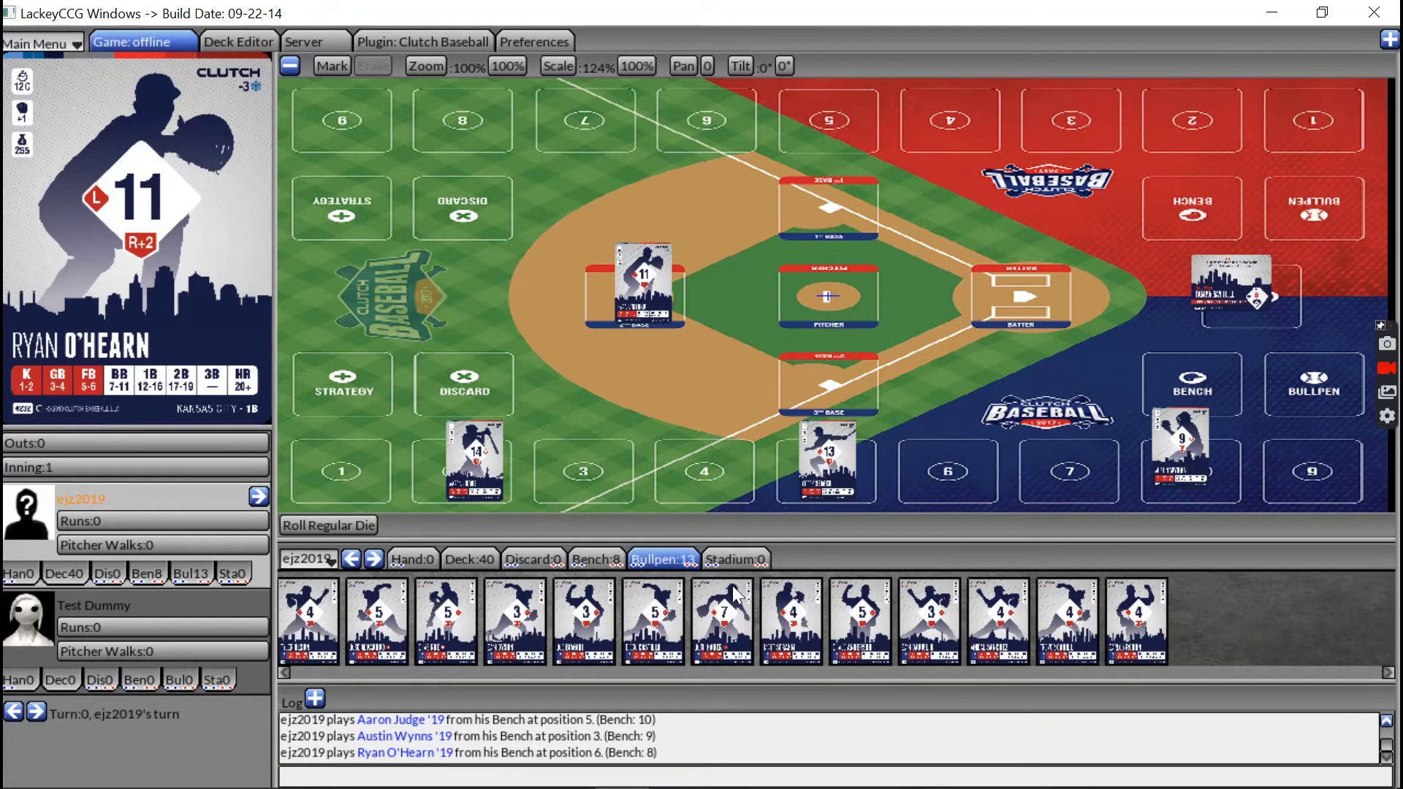
pyautogui.moveTo(732, 638); pyautogui.dragTo(827, 291)
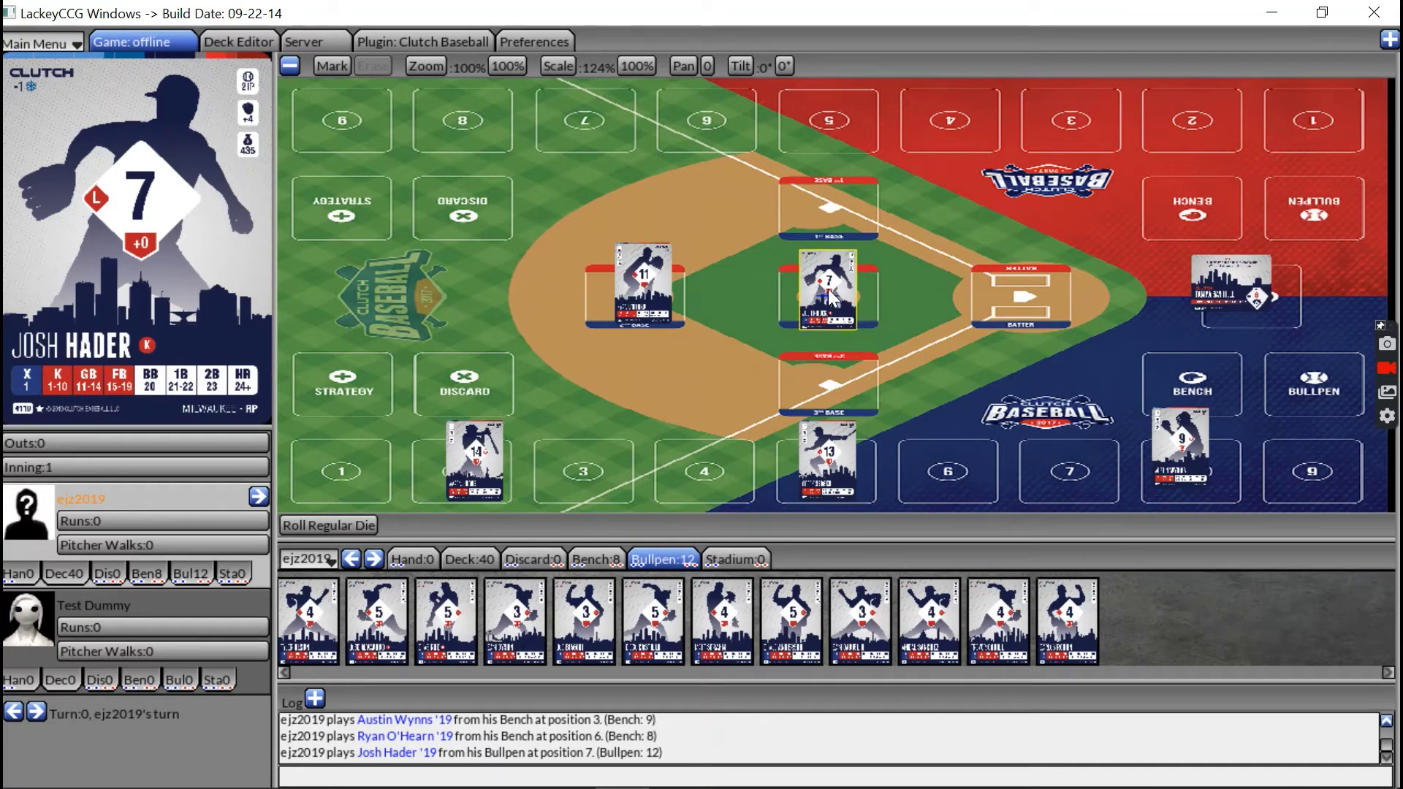
# - Move Josh Hader onto the blue side's Clutch Baseball logo and Ryan O'Hearn from 2nd base to the batter space
pyautogui.moveTo(828, 293); pyautogui.dragTo(1037, 379)
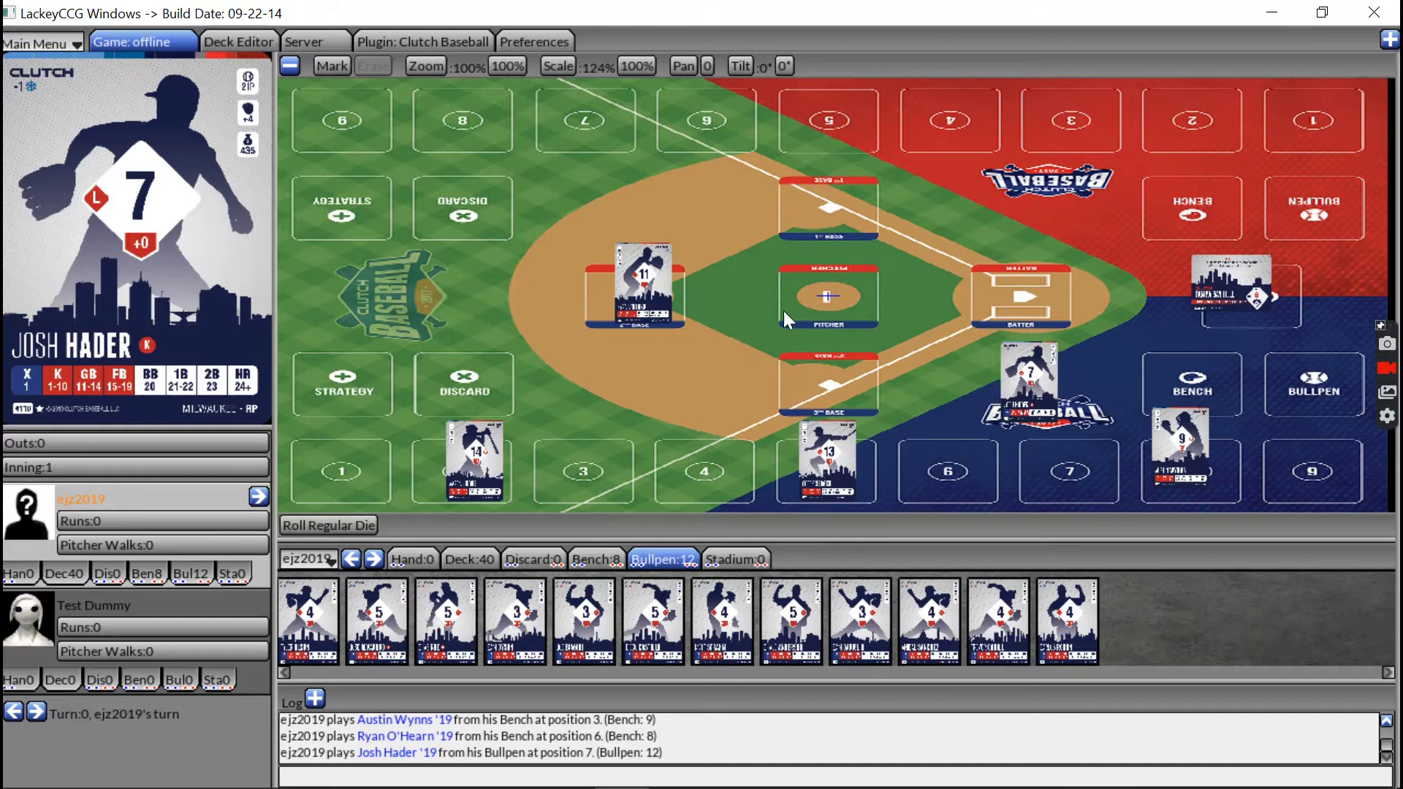
pyautogui.moveTo(608, 261); pyautogui.dragTo(1008, 296)
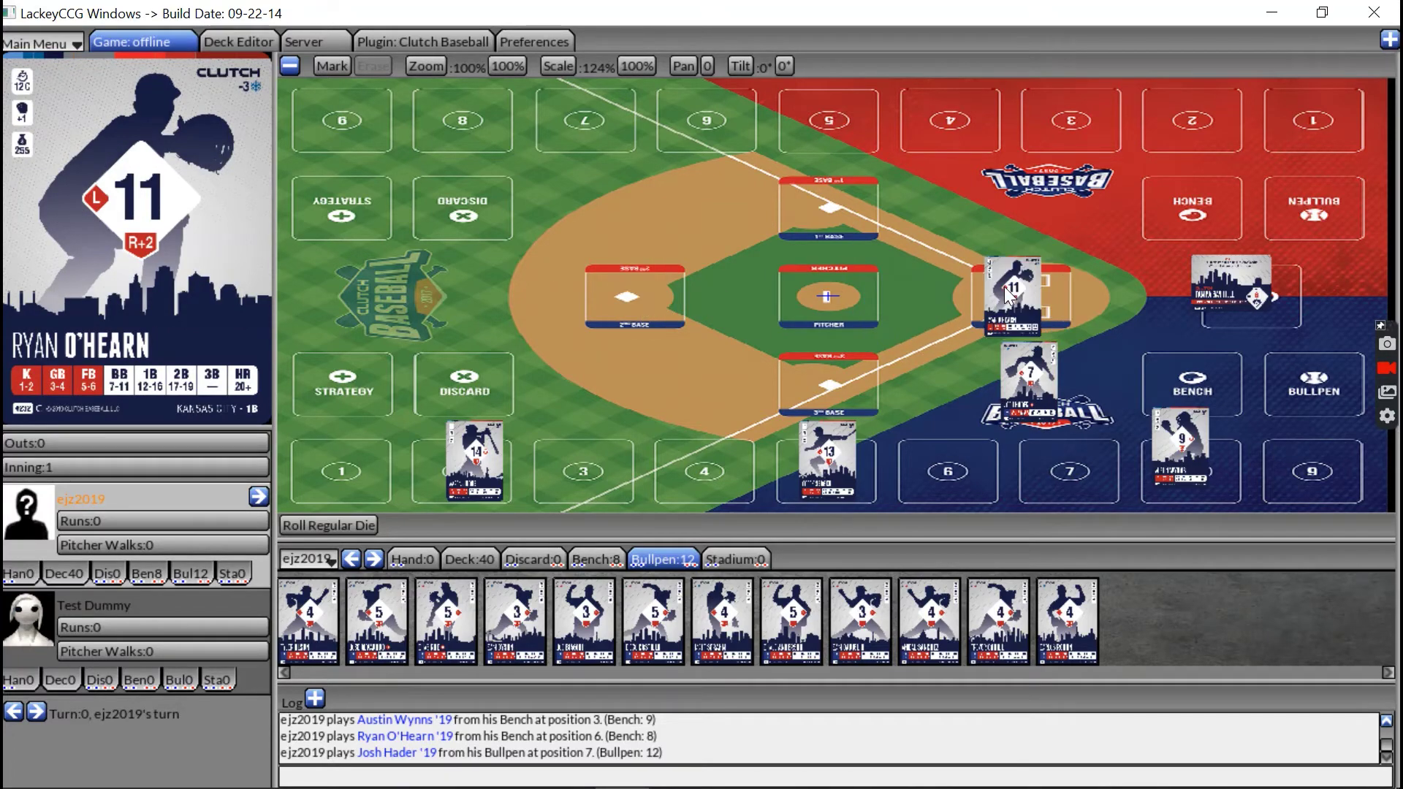
pyautogui.moveTo(1037, 395); pyautogui.dragTo(1051, 407)
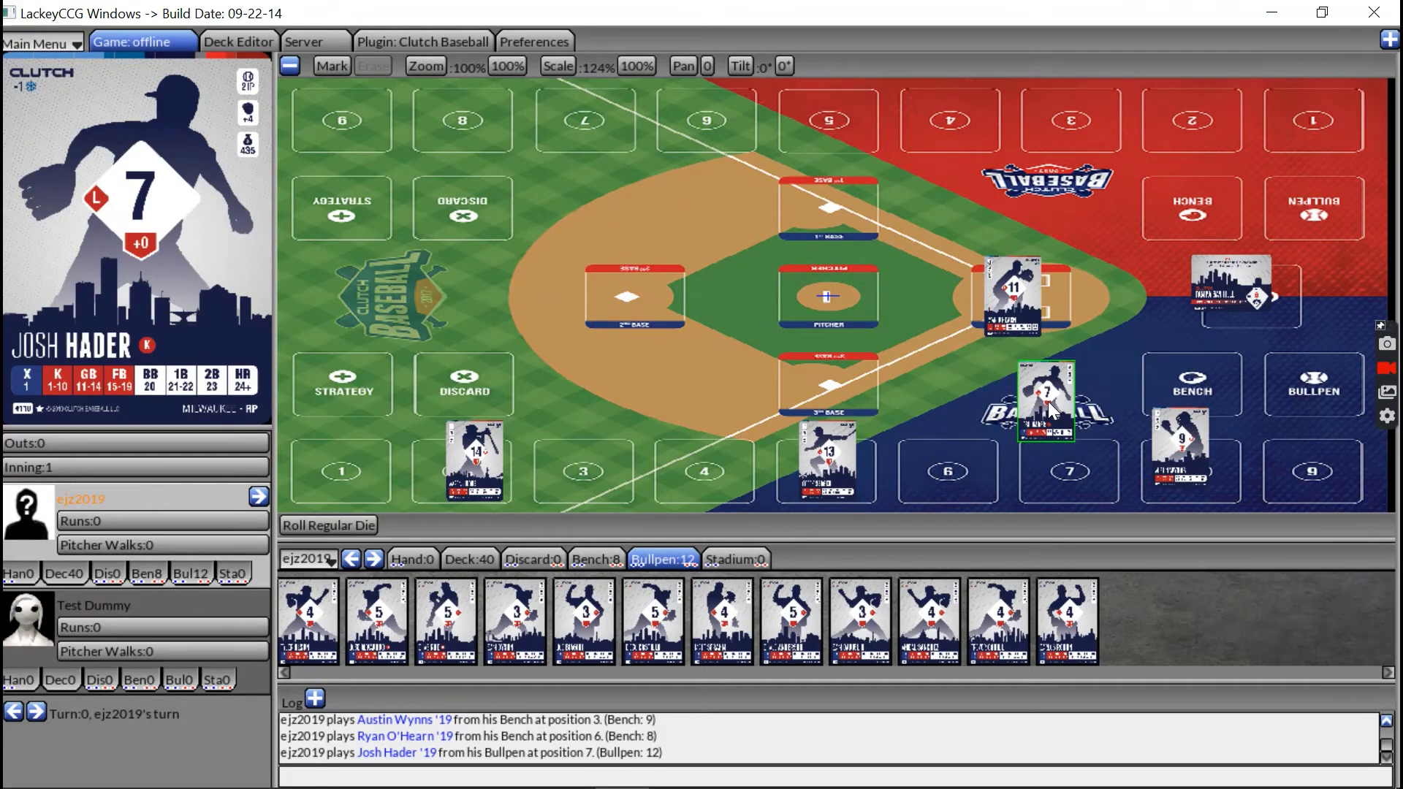